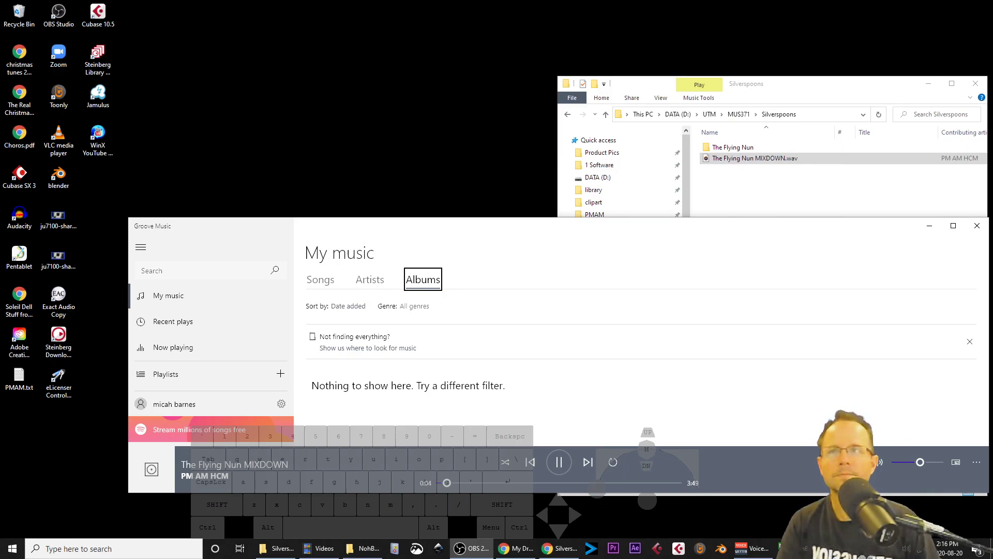
Step: Close the Groove Music player and move the Silverspoons File Explorer window aside
left_click_drag(853, 231, 796, 103)
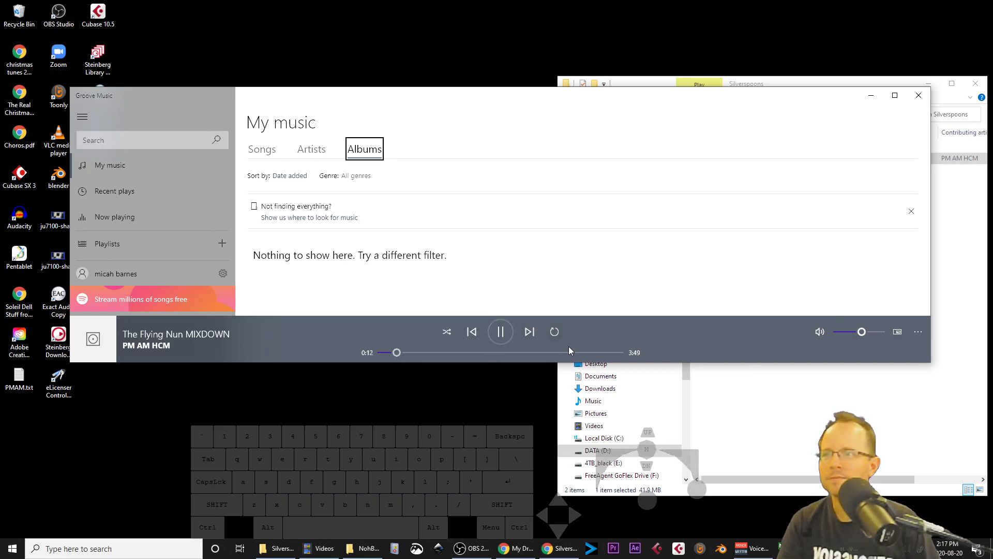
left_click(913, 101)
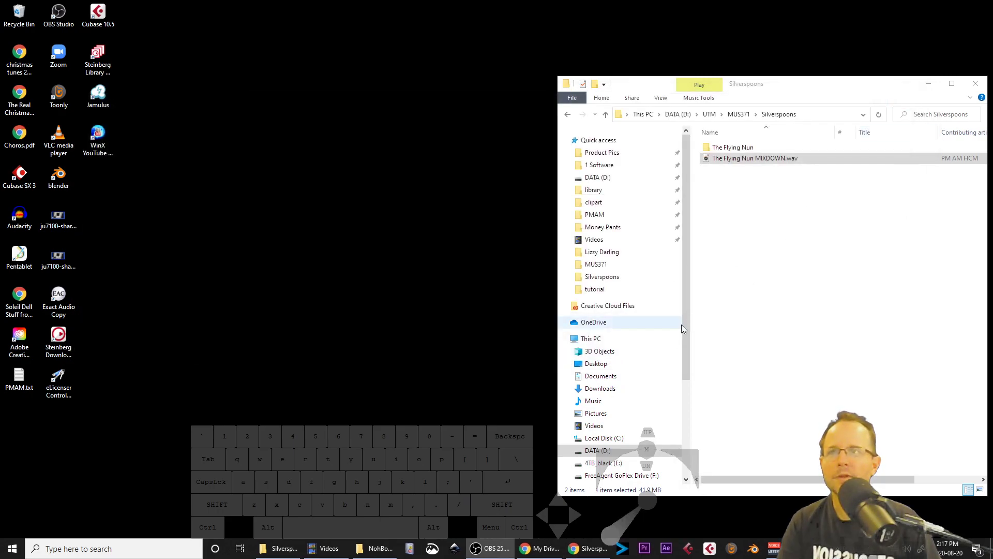
left_click_drag(557, 282, 714, 282)
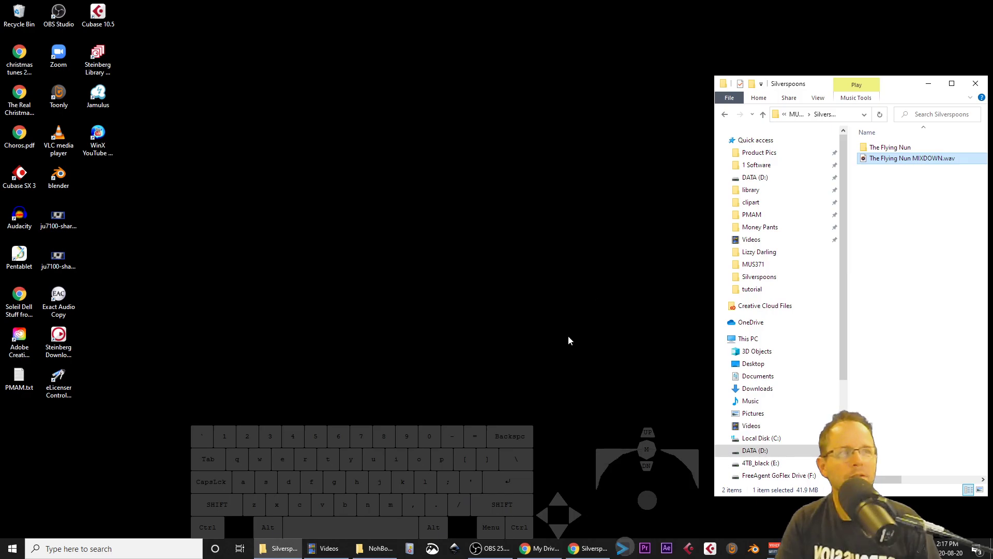
left_click_drag(904, 88, 829, 76)
Step: Search the system for Audacity and launch it
left_click(152, 549)
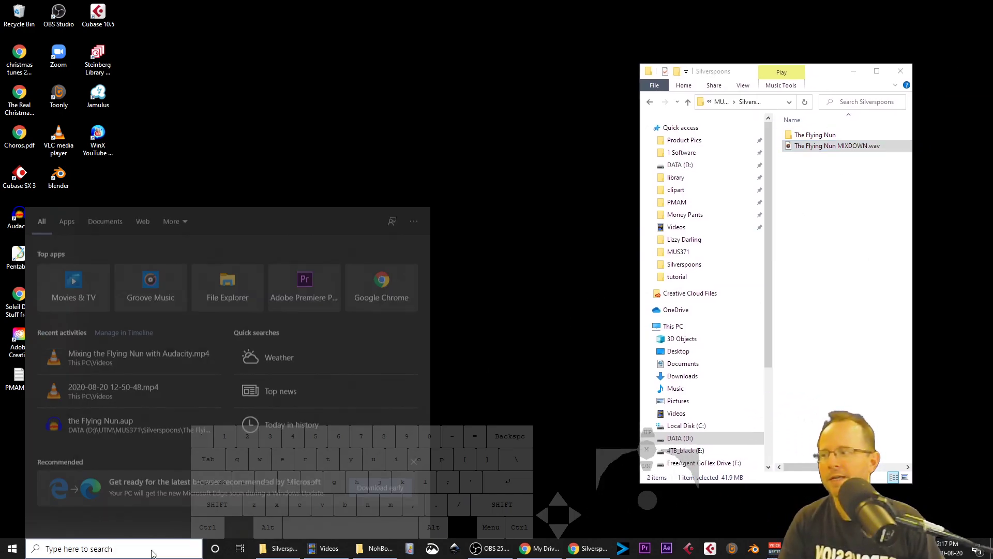
type("audcai")
type("cty")
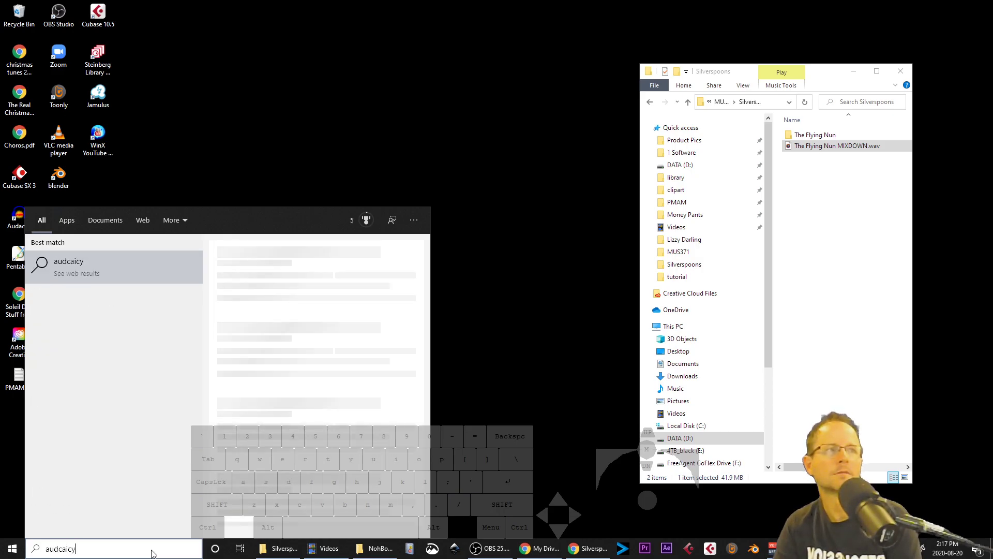
key("BackSpace")
key("BackSpace")
key("BackSpace")
key("BackSpace")
key("BackSpace")
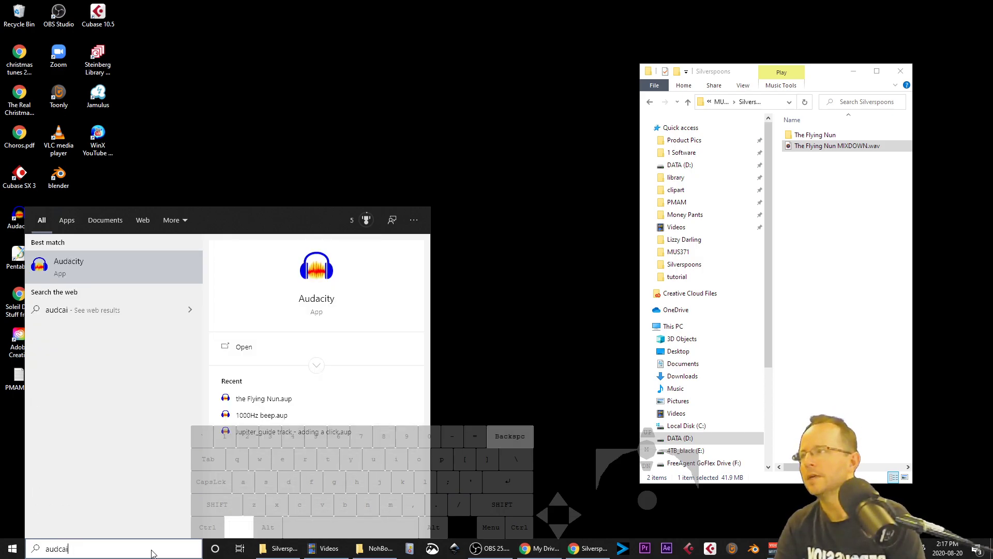
key("Return")
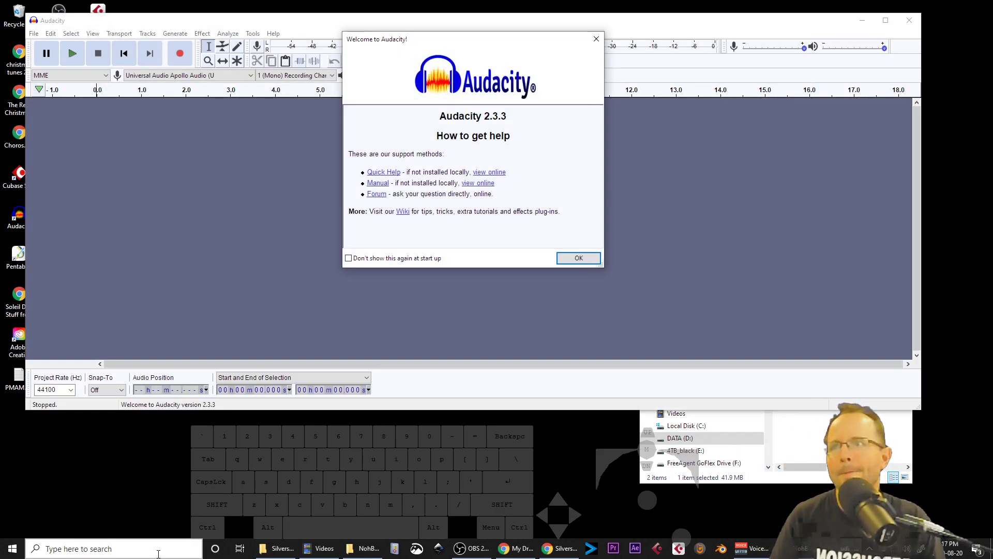
Step: Dismiss the welcome dialog and import The Flying Nun MIXDOWN.wav from the Silverspoons folder into Audacity
left_click(591, 258)
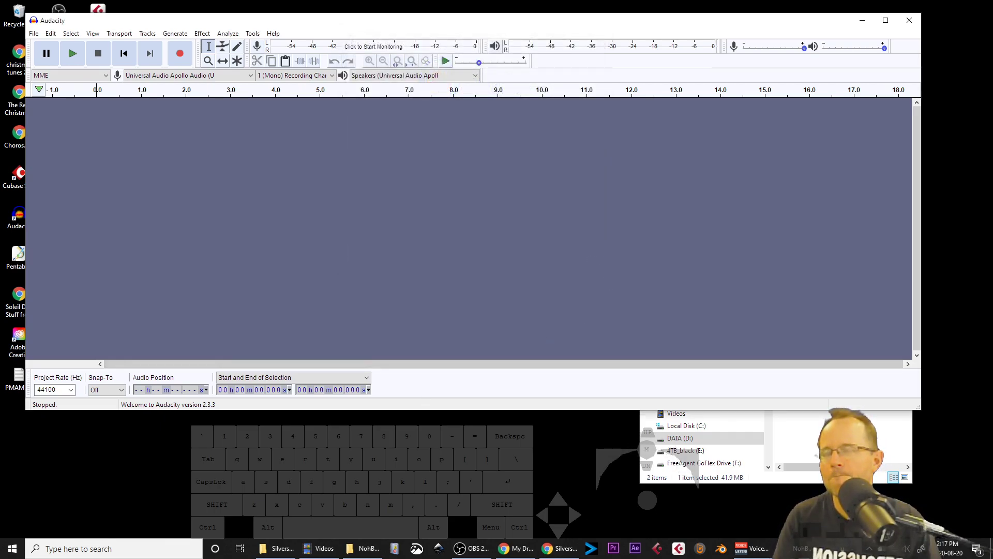
left_click(798, 437)
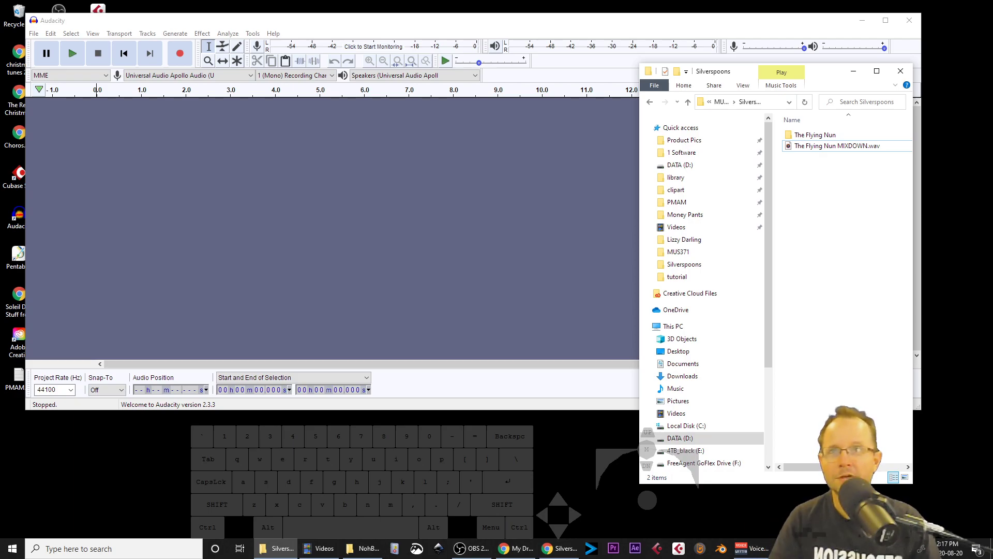
left_click(844, 146)
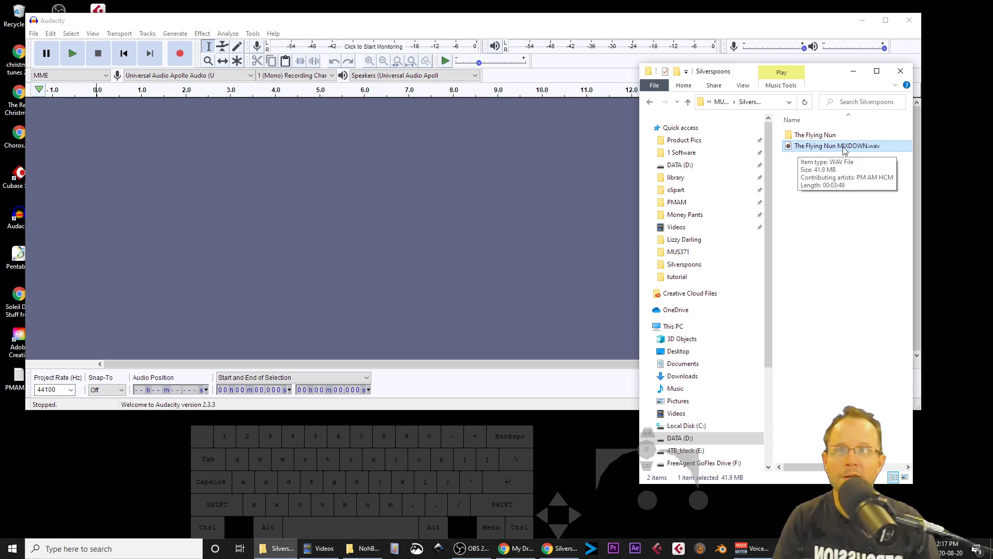
left_click_drag(854, 151, 347, 186)
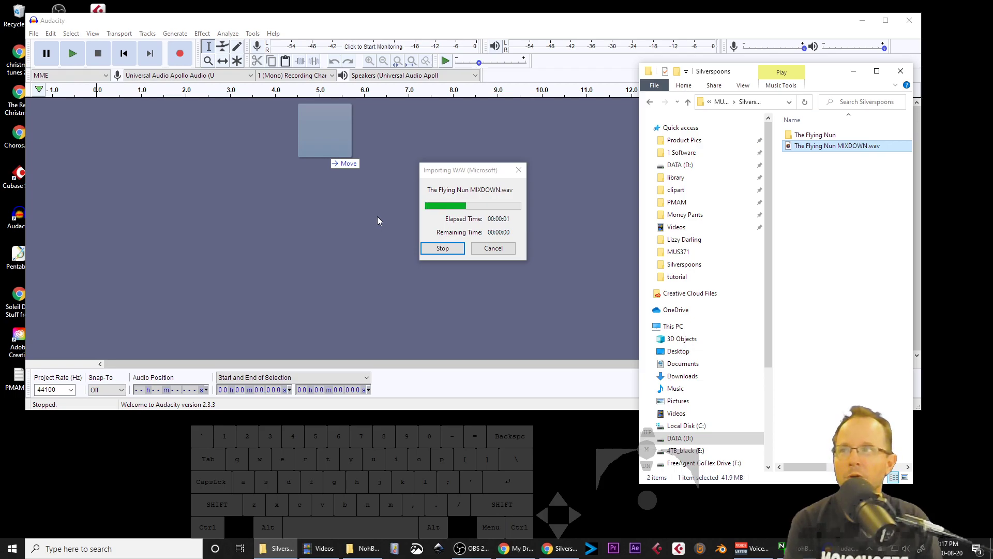
left_click(391, 275)
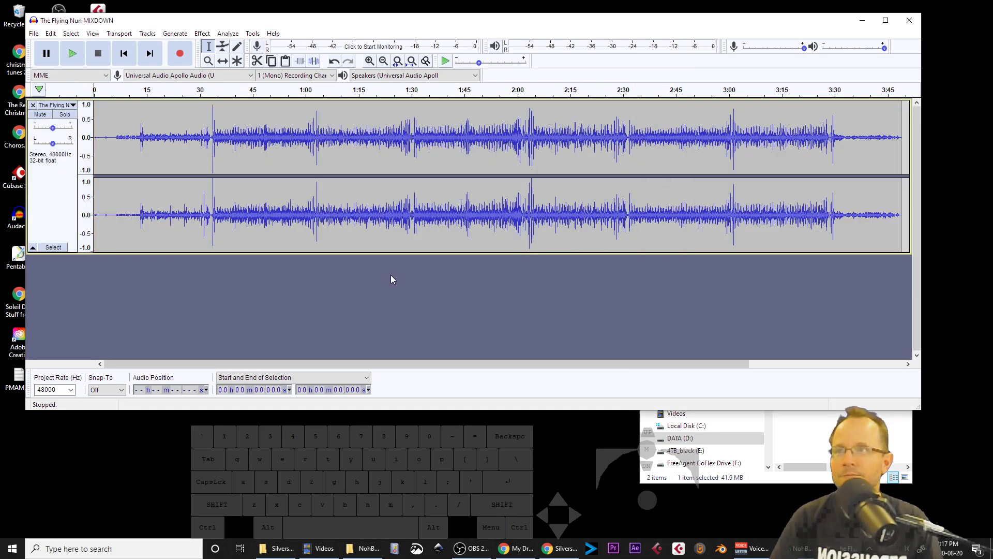
Step: Save the project in the Silverspoons folder as The Flying Nun MASTER.aup
key("ctrl+s")
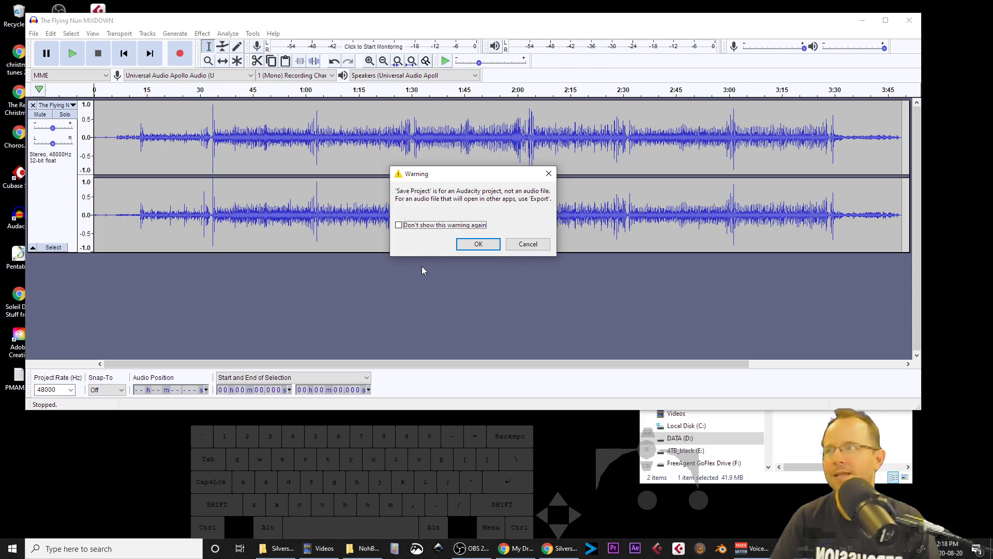
left_click(468, 244)
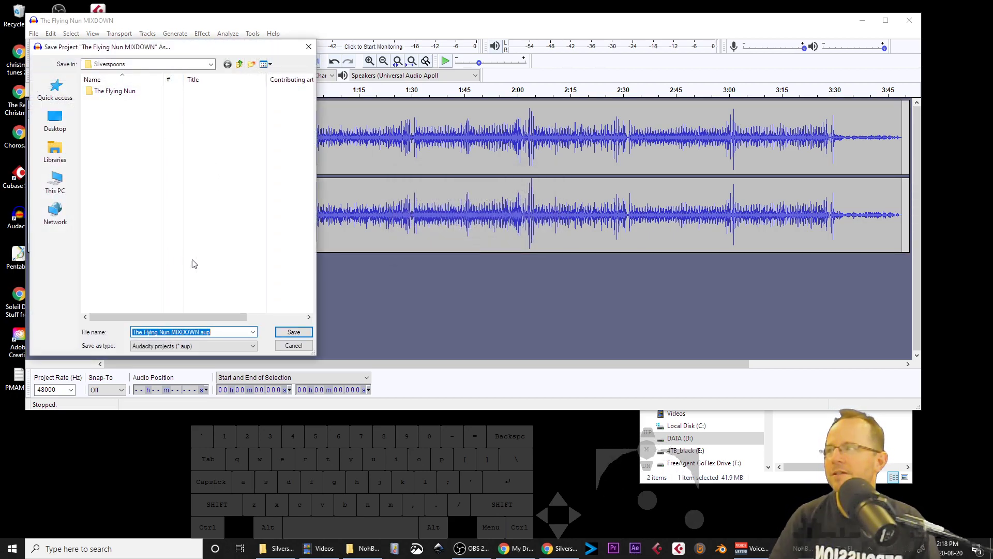
left_click(234, 330)
key("Left")
key("Left")
key("Left")
key("Left")
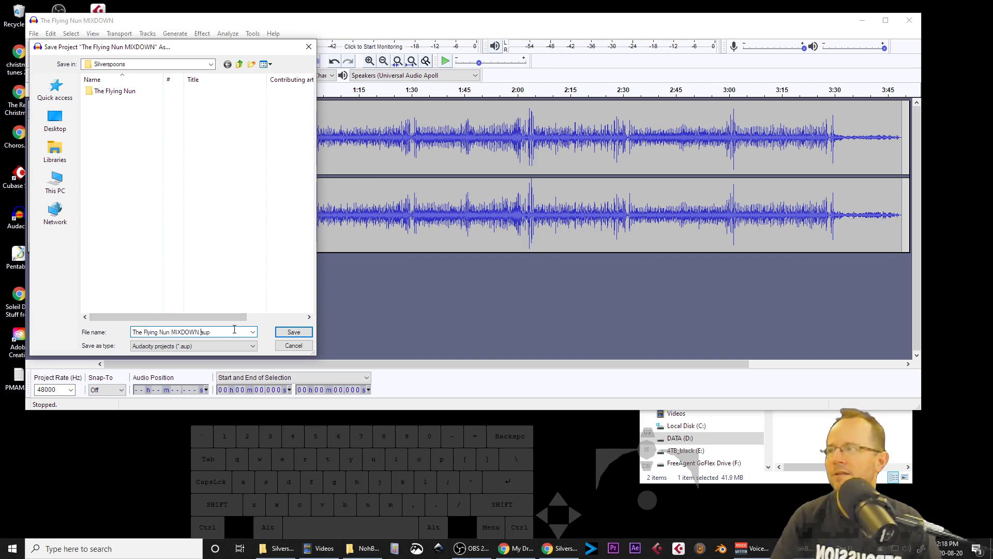
key("ctrl+shift+Left")
type("MASTER")
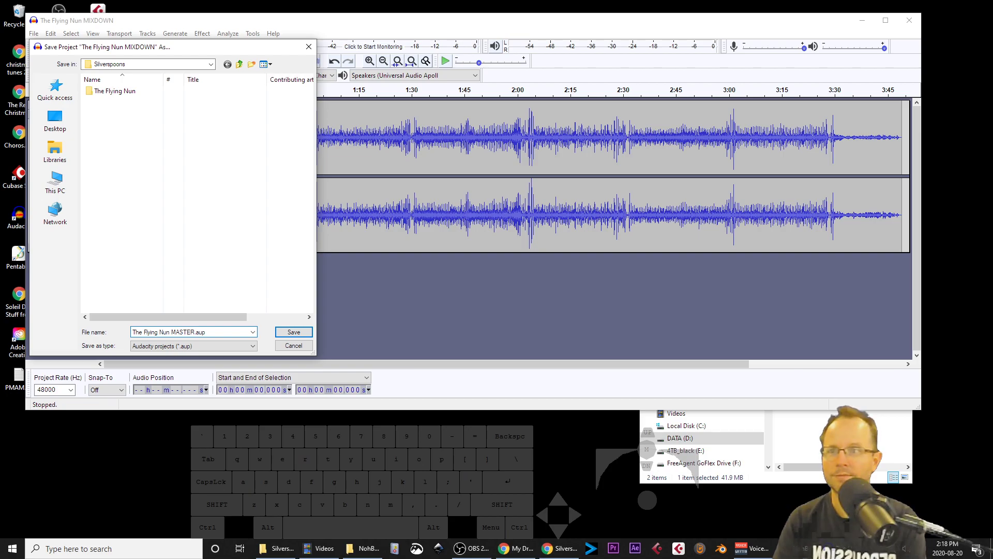
key("Return")
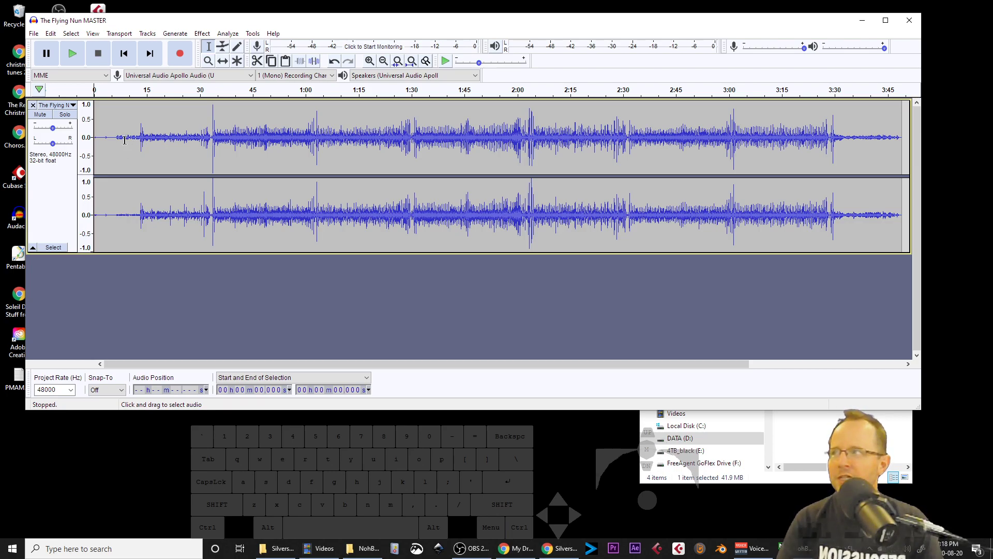
Step: Audition the start of the track and zoom the amplitude scale in closely to see the quiet intro
key("space")
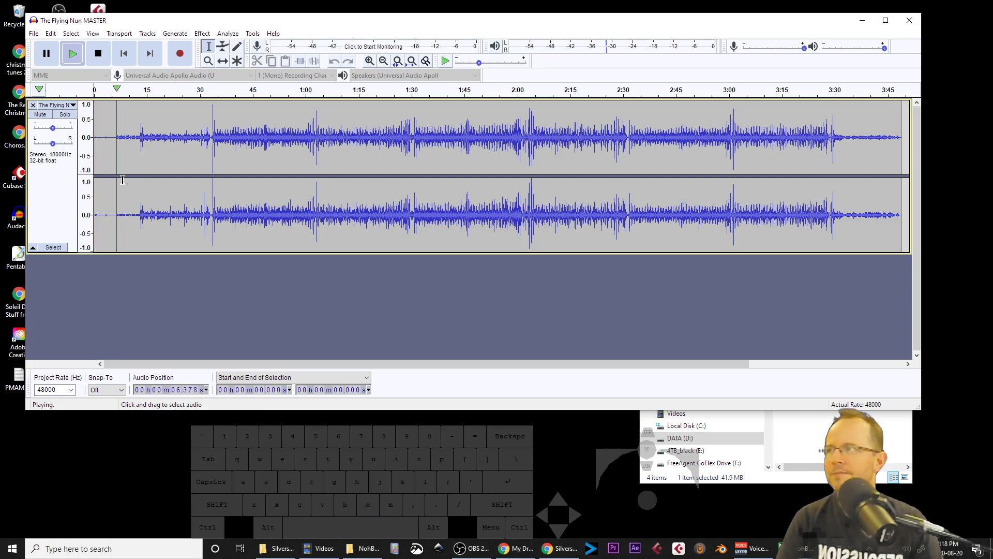
key("space")
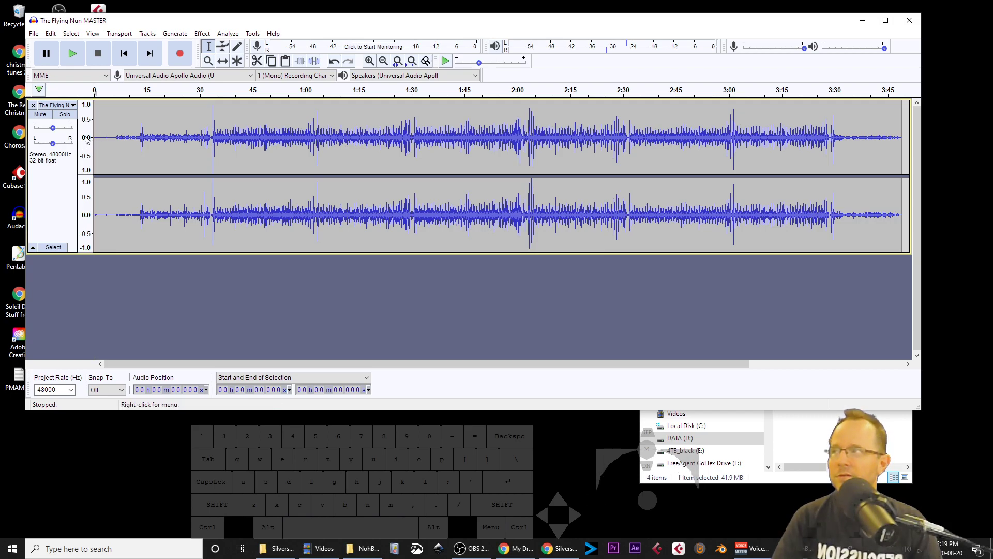
key("ctrl")
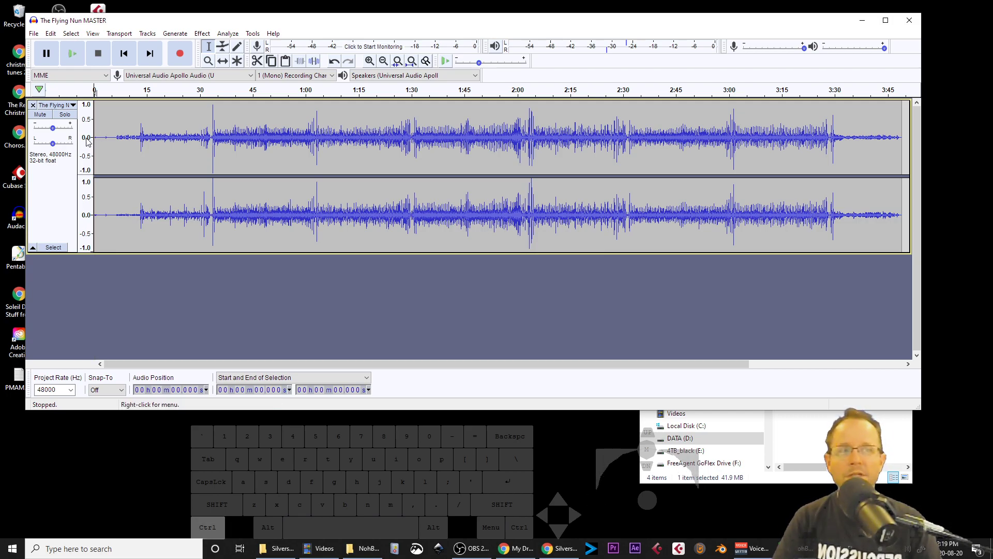
scroll(87, 142, "up", 4)
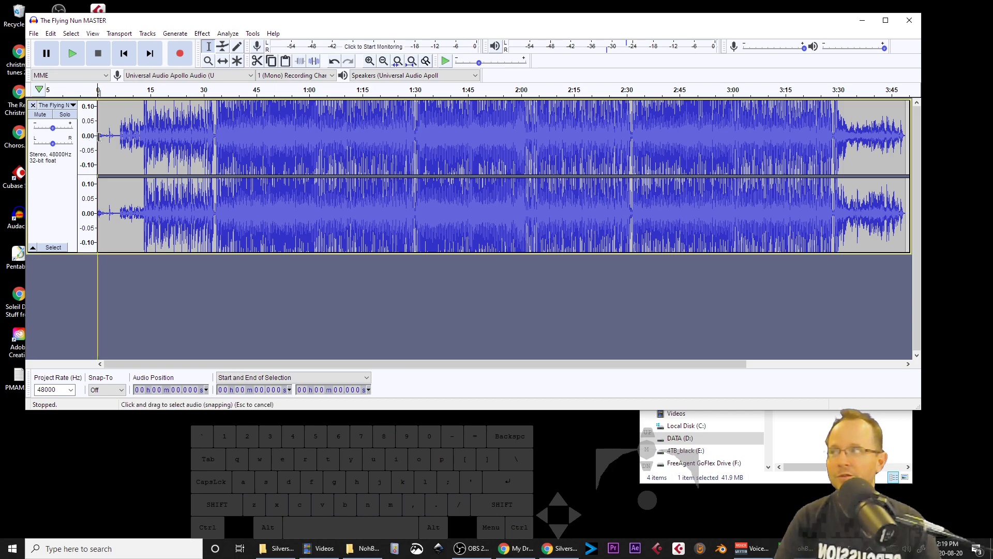
scroll(85, 137, "up", 3, "ctrl")
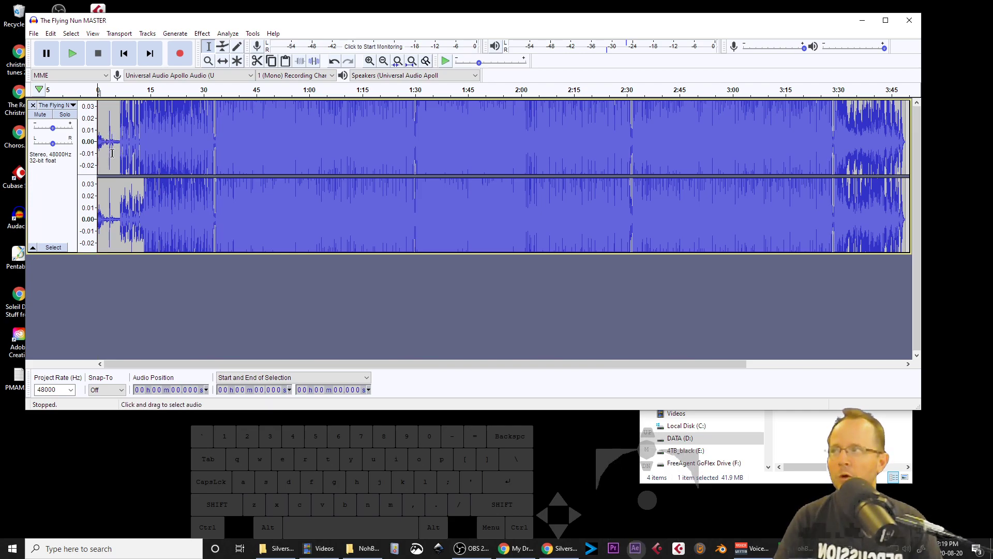
Step: Zoom in on the track's opening and audition playback from a cursor at about 6.47 s, where the music begins
key("ctrl")
scroll(109, 145, "up", 4, "ctrl")
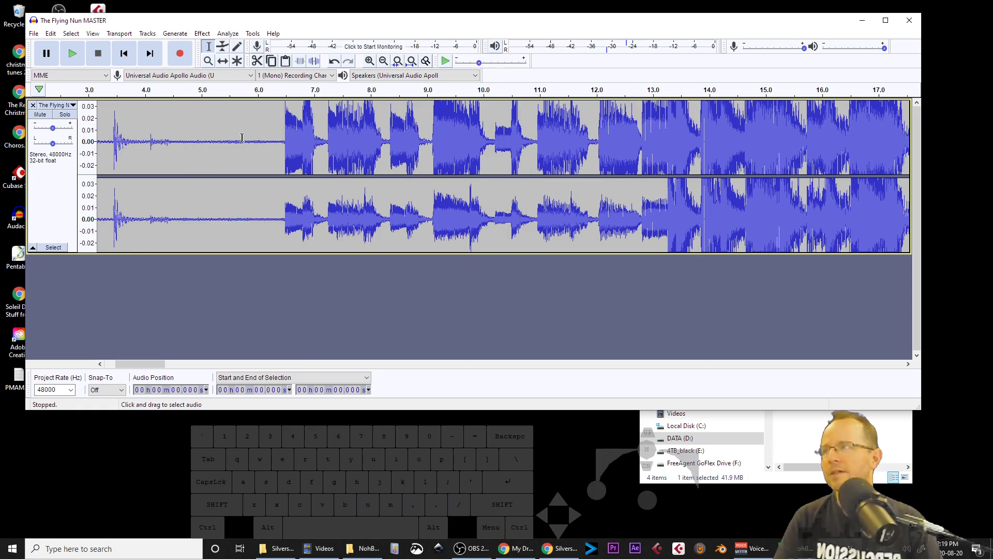
left_click(242, 145)
left_click(283, 144)
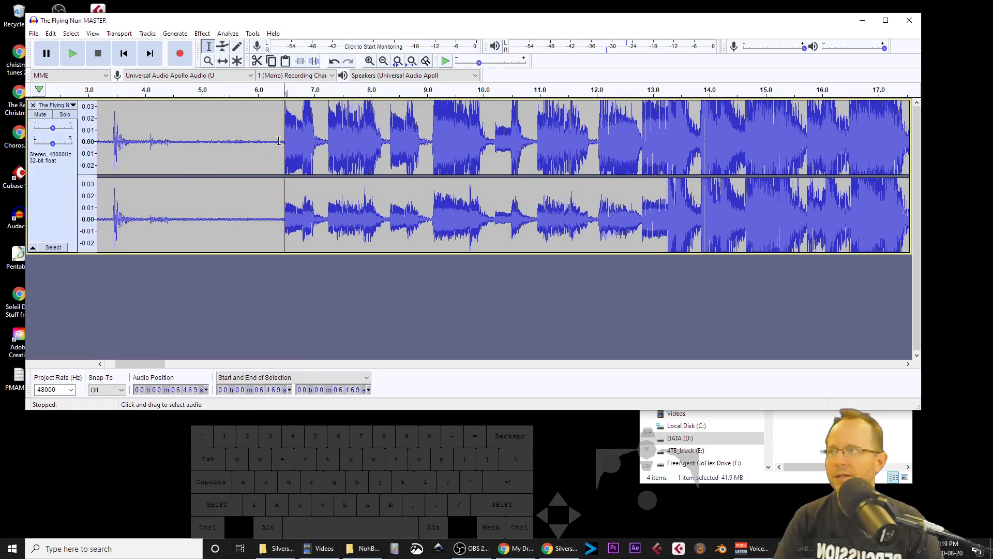
key("space")
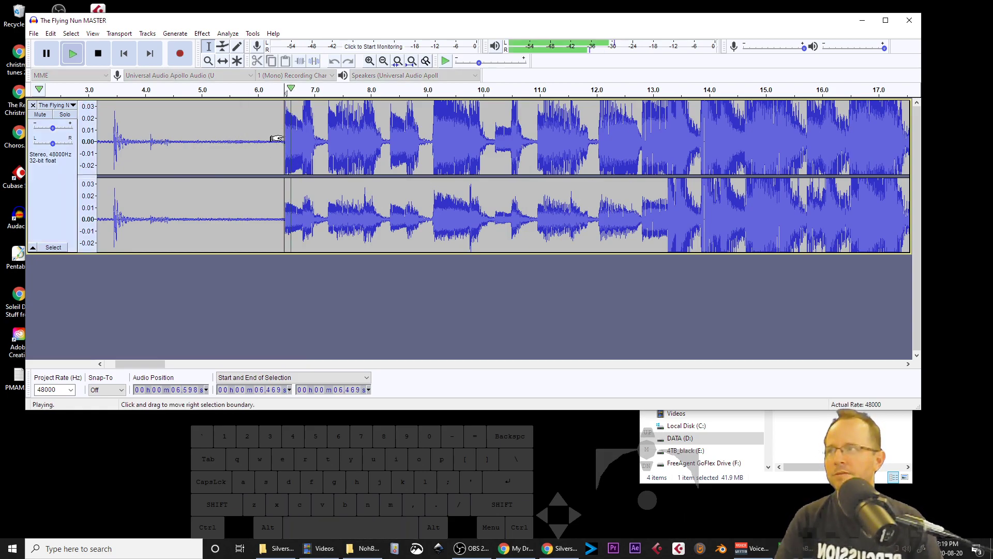
key("space")
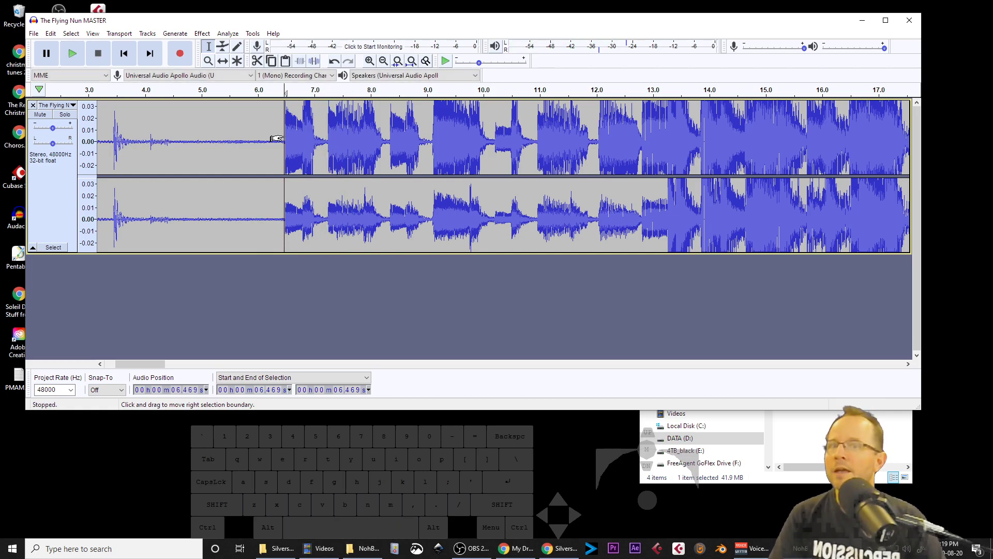
Step: Try cursor positions between about 5.6 and 6.5 s, zooming closer and auditioning from about 6.48 s
left_click(233, 147)
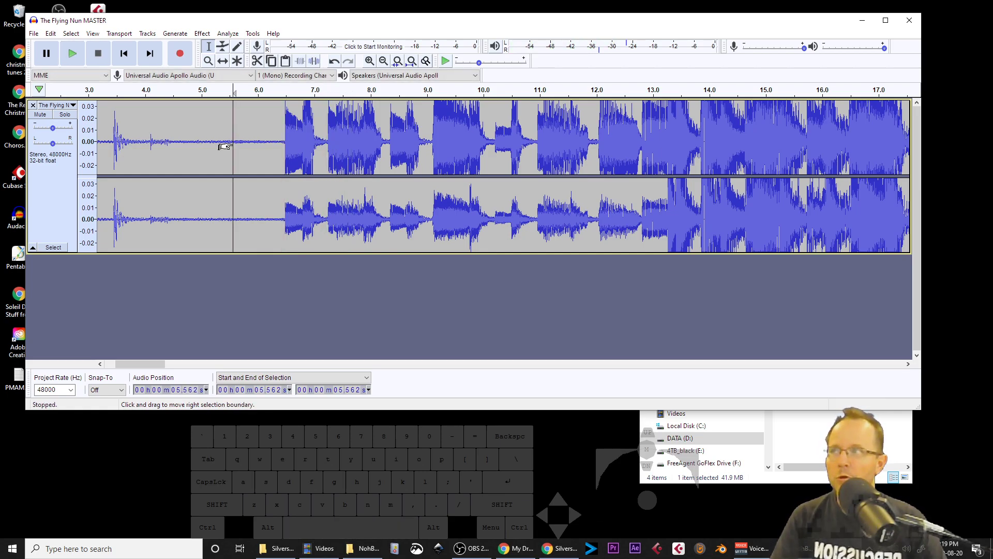
left_click(280, 143)
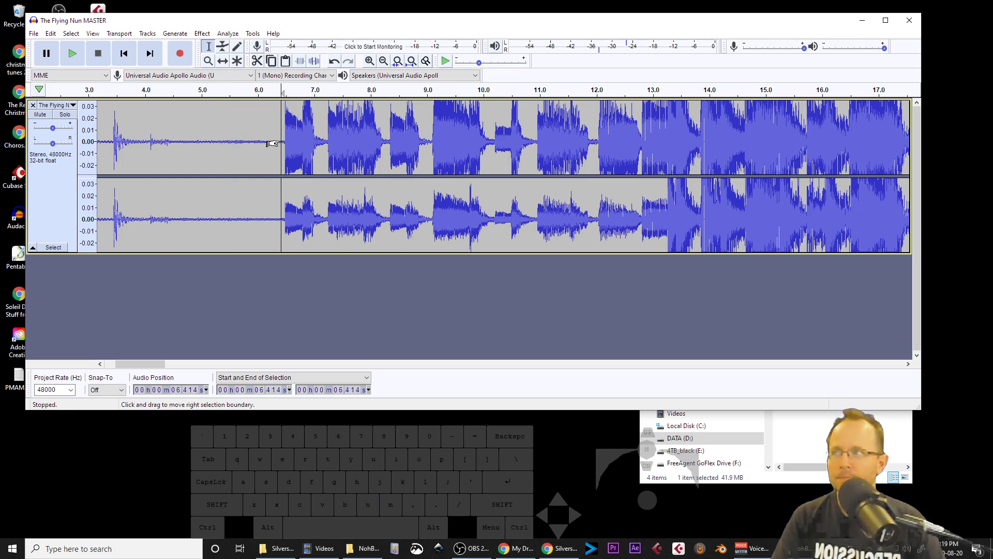
scroll(282, 143, "up", 4)
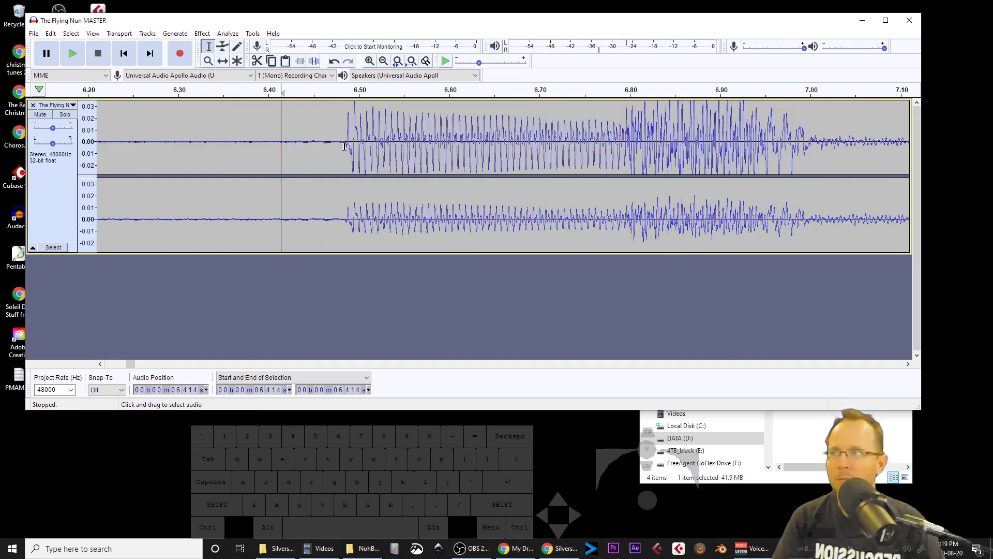
left_click(341, 148)
key("space")
scroll(340, 148, "down", 7)
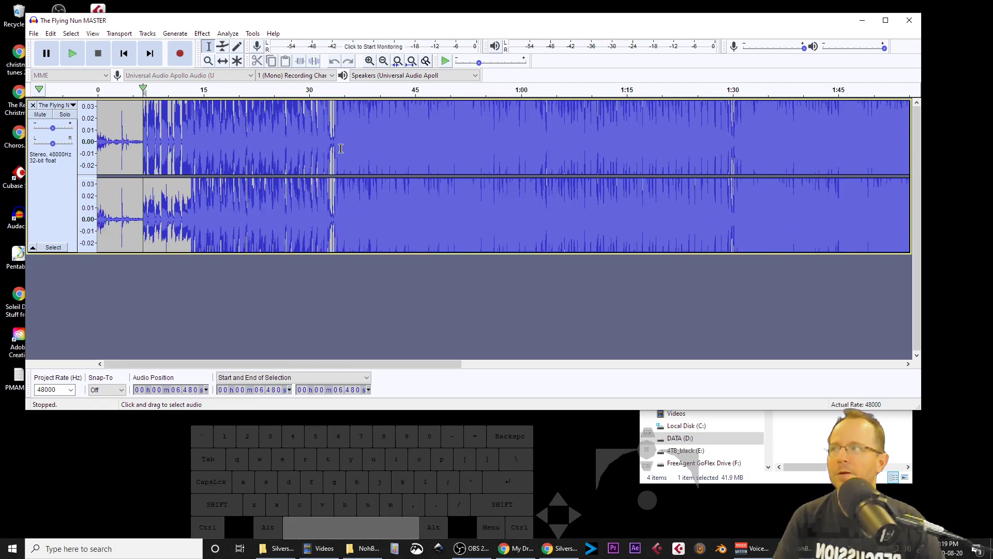
key("space")
Step: Audition from cursor positions near 6.18 s and 5.94 s, leaving the cursor at about 5.94 s before the music starts
scroll(147, 156, "up", 5)
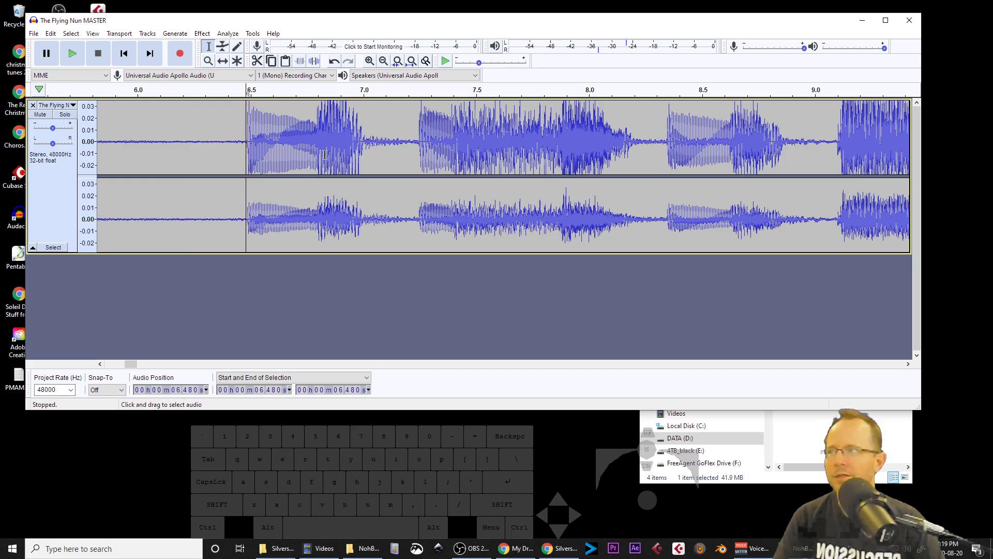
left_click(178, 141)
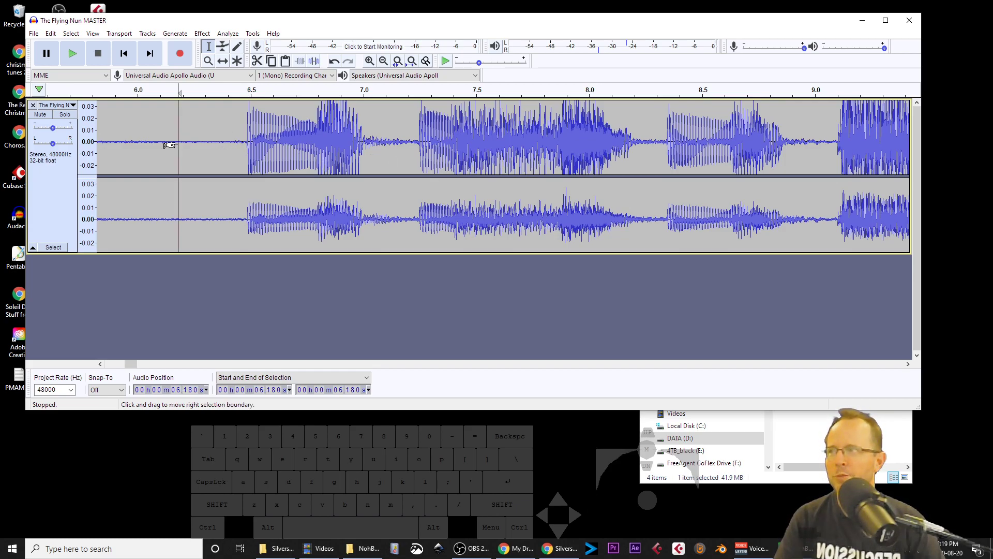
key("space")
key("space")
scroll(276, 149, "down", 3)
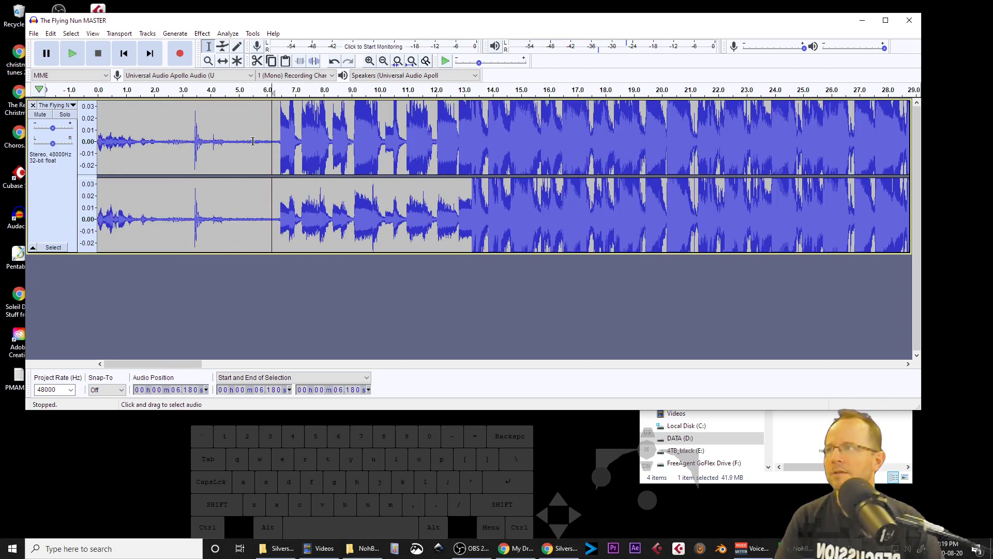
left_click(265, 137)
key("space")
key("space")
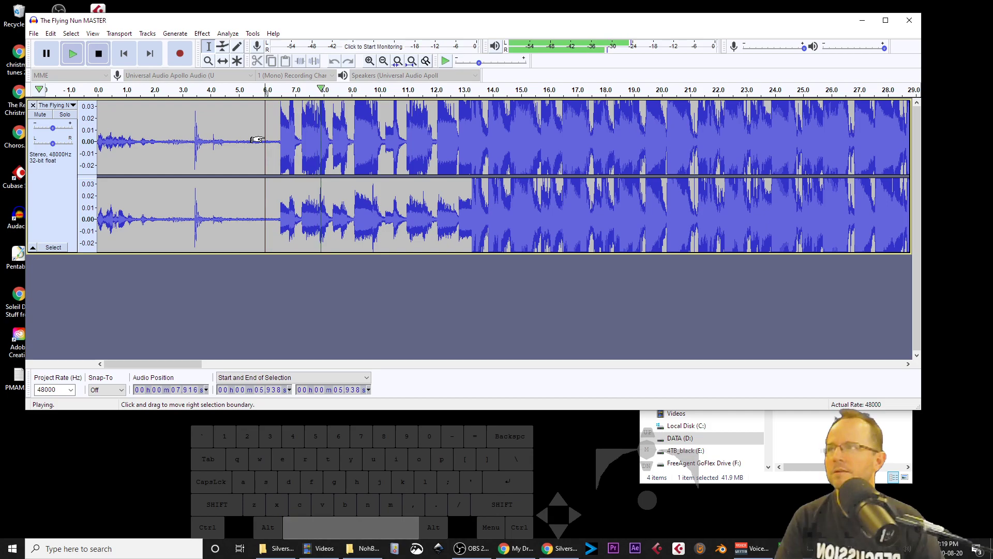
scroll(257, 140, "down", 1, "ctrl")
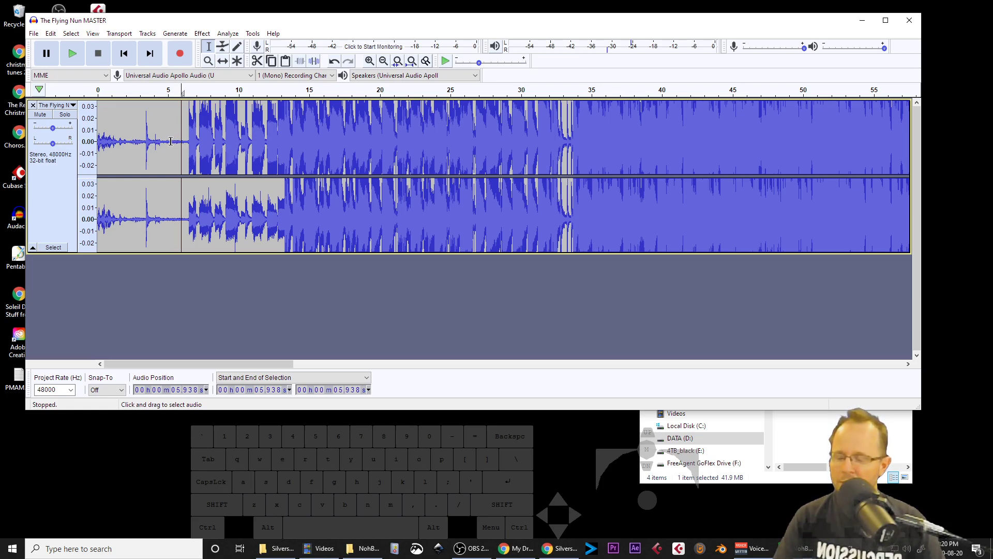
Step: Select everything from the track's start to about 5.94 s and delete the silent lead-in
key("shift")
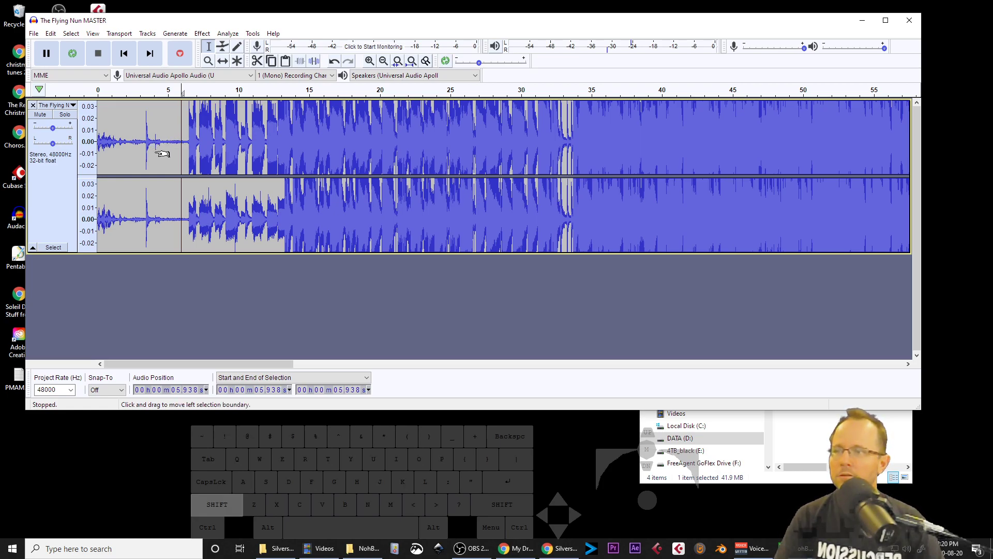
left_click_drag(151, 155, 117, 161)
left_click_drag(105, 161, 99, 162)
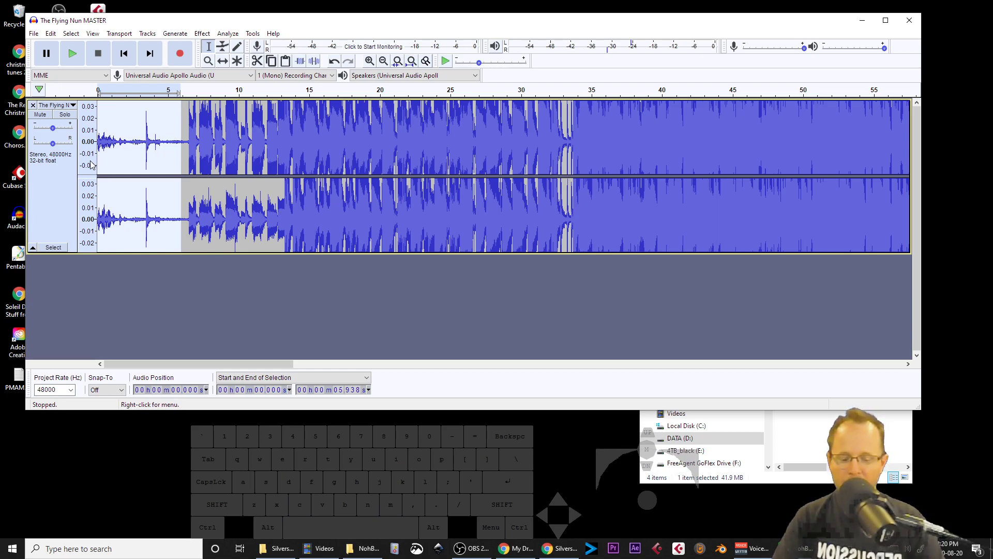
key("Delete")
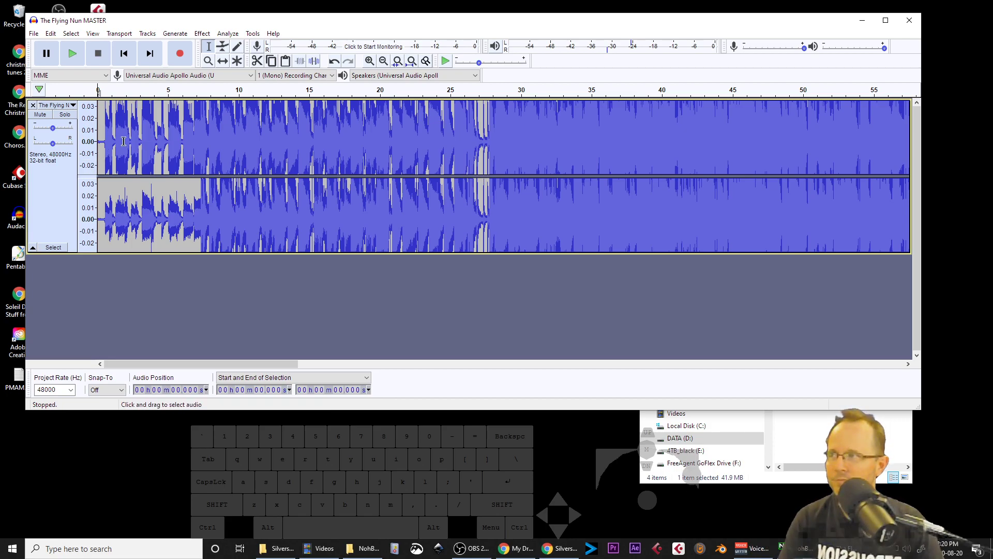
Step: Audition the trimmed start, then select its first 0.88 s and fit that selection to the window
key("space")
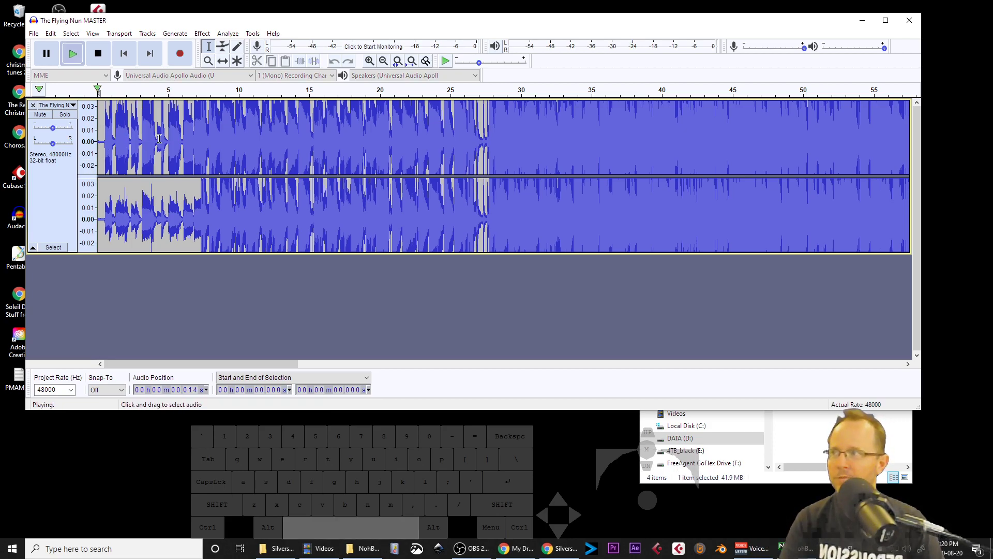
key("space")
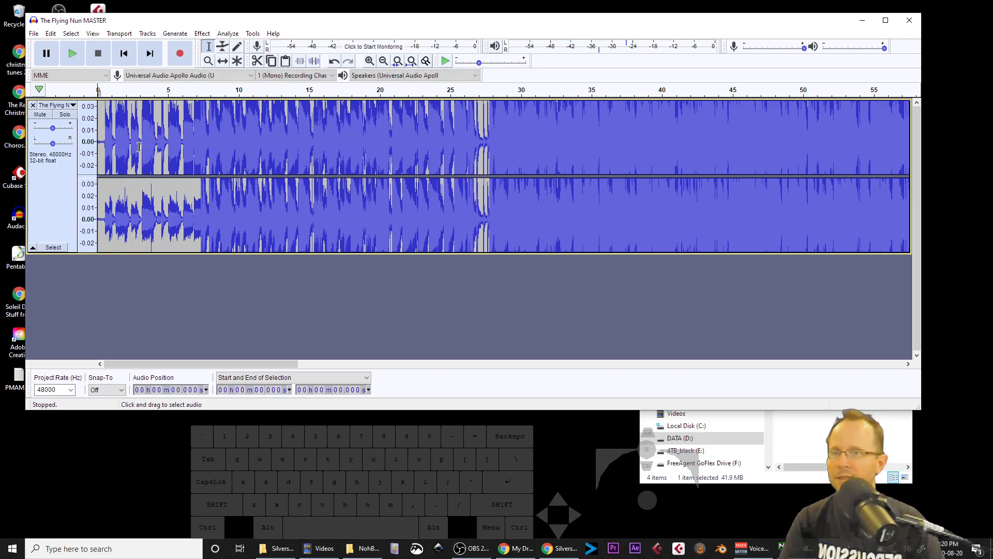
left_click_drag(121, 146, 98, 146)
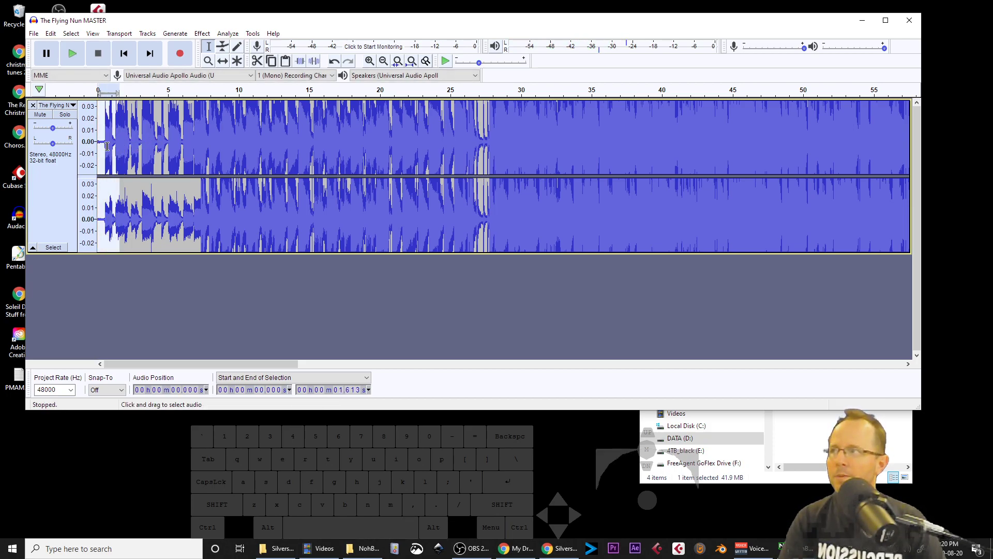
left_click(107, 149)
left_click_drag(110, 146, 97, 146)
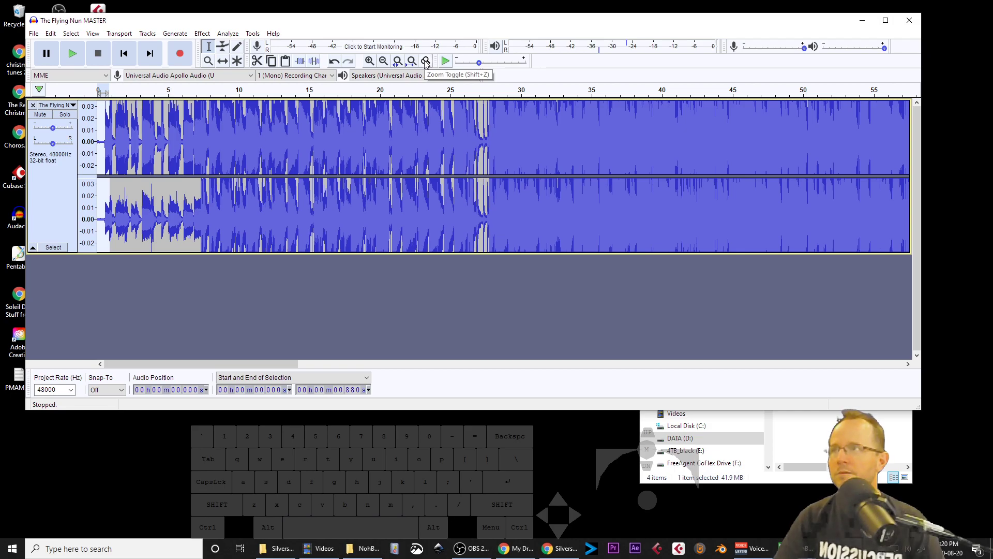
left_click(397, 61)
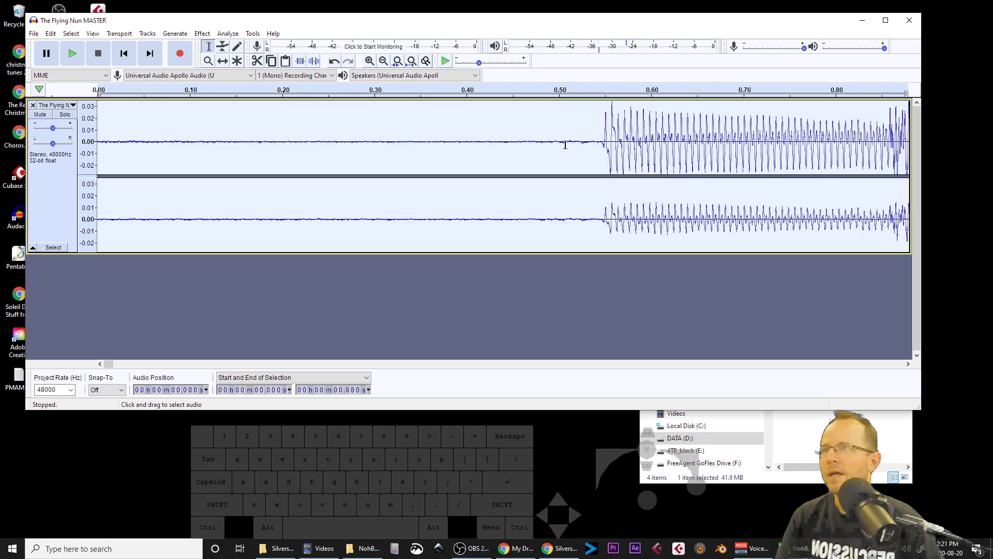
Step: Select from the start to about 0.535 s, just before the music, apply Fade In, and audition it
left_click(594, 146)
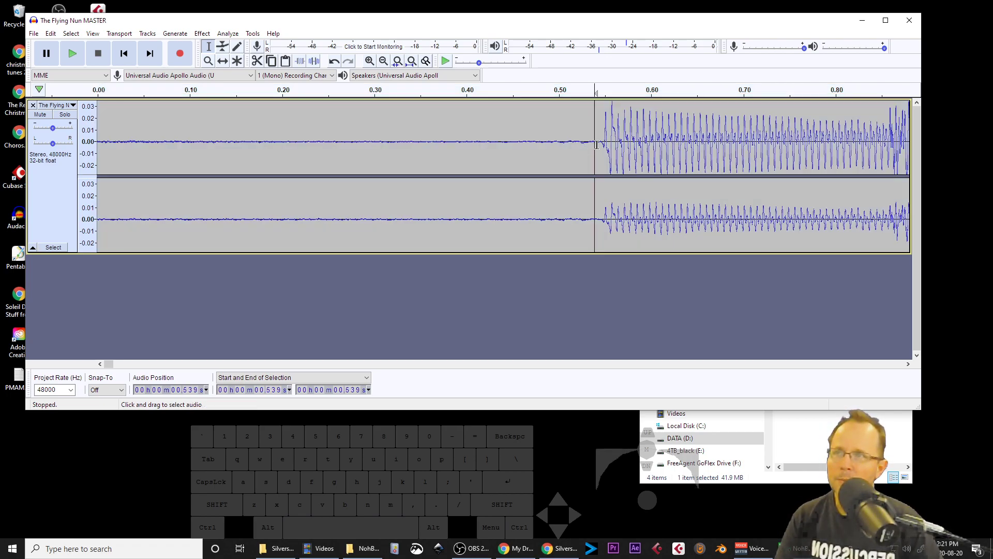
left_click(591, 145)
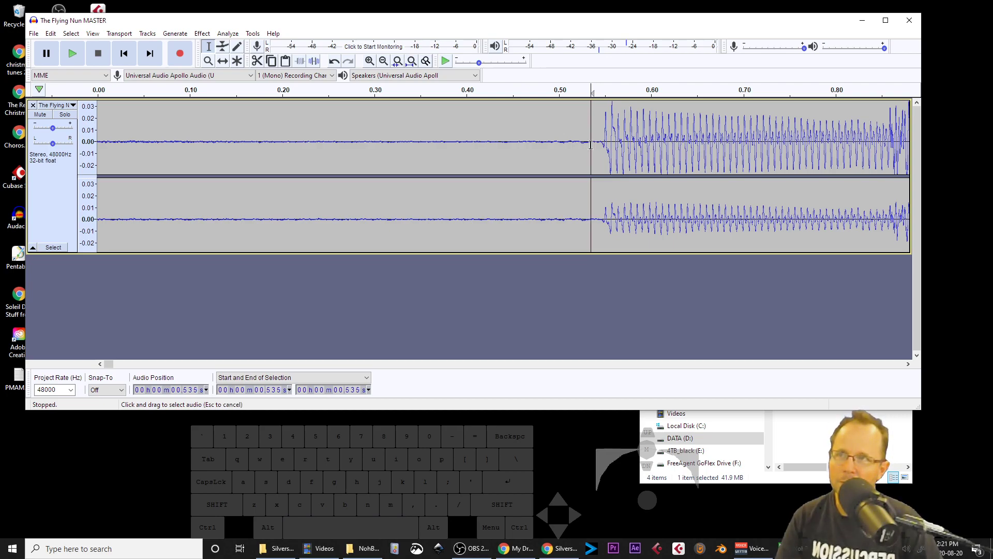
left_click_drag(591, 144, 93, 148)
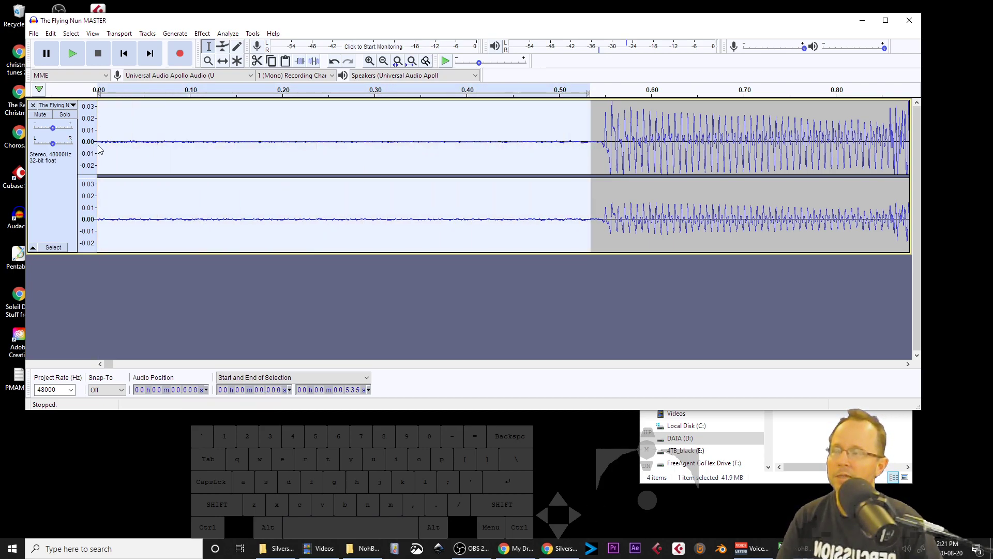
key("space")
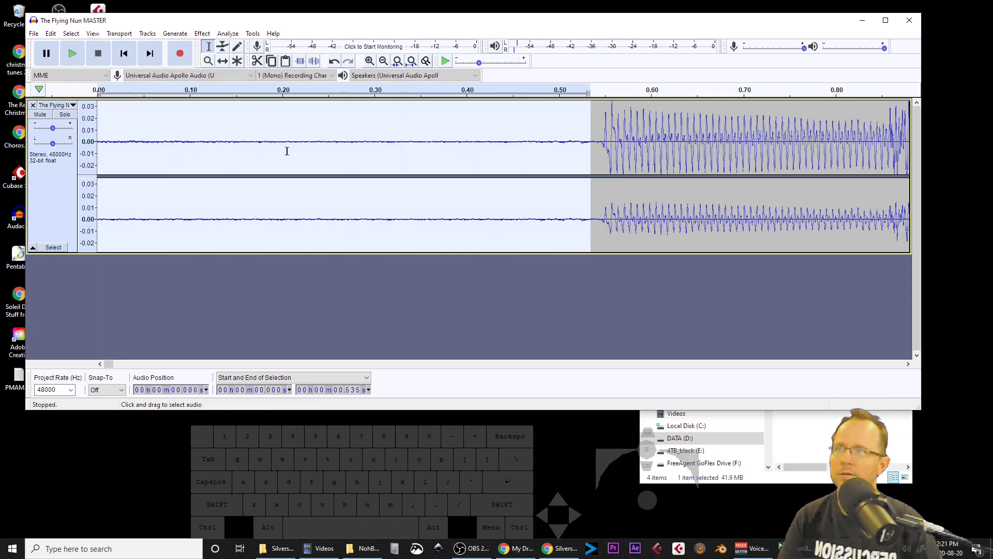
key("space")
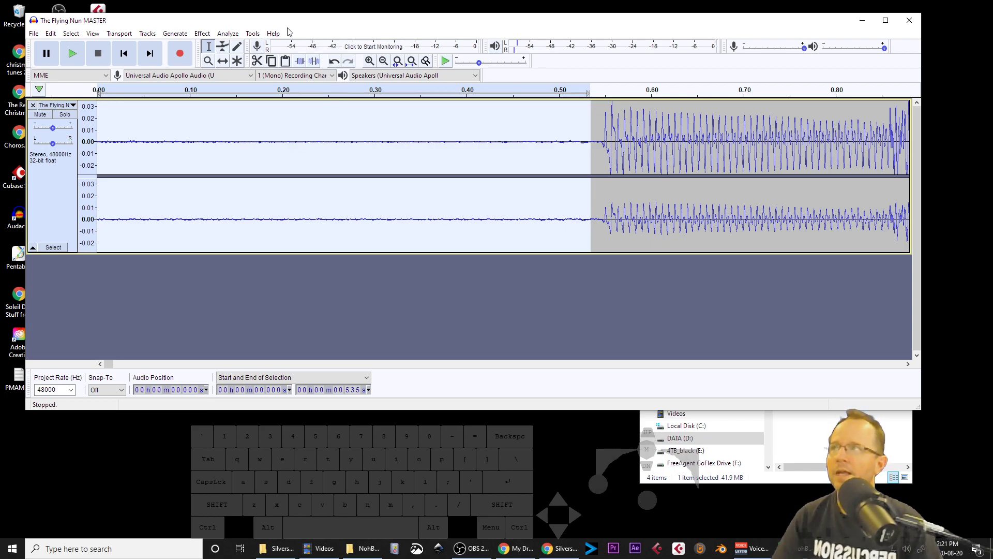
left_click(202, 35)
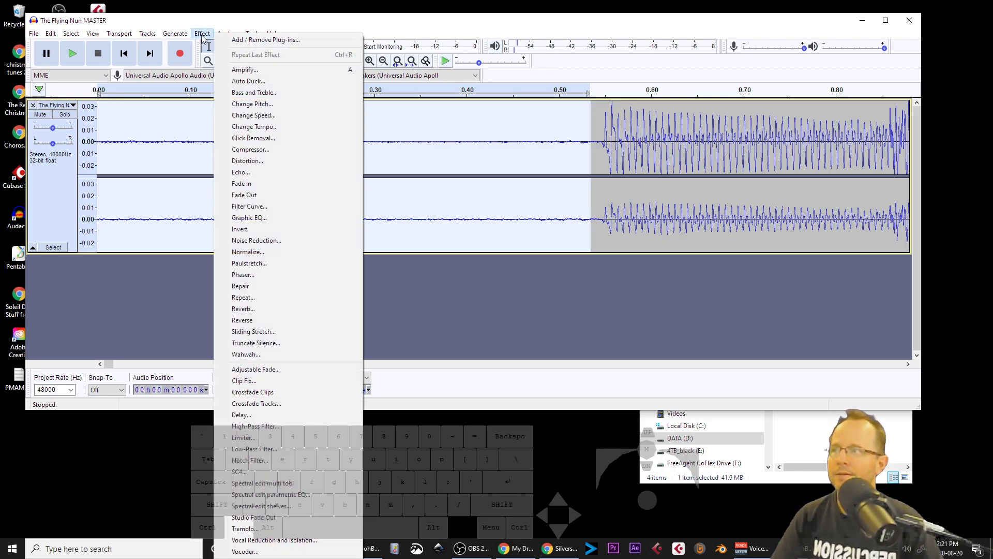
left_click(269, 184)
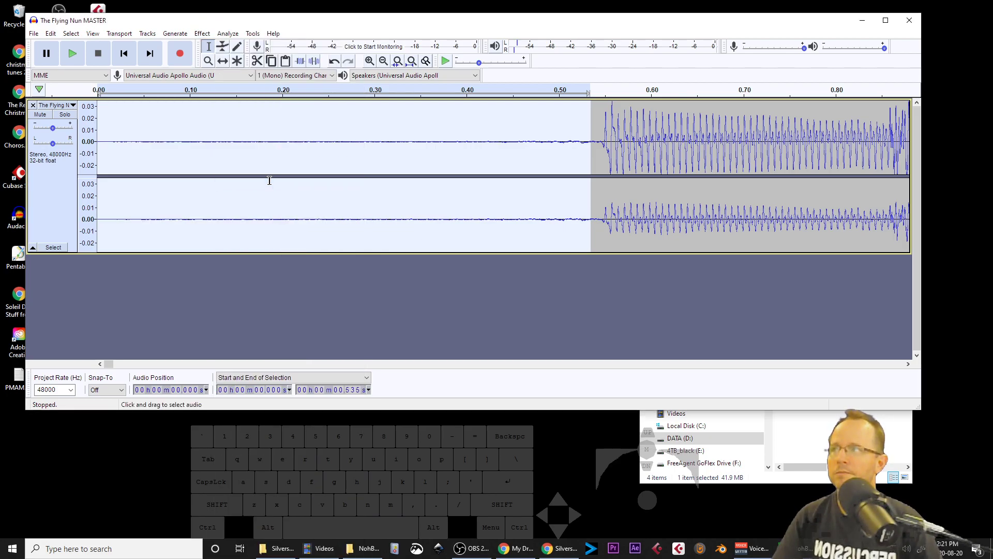
key("space")
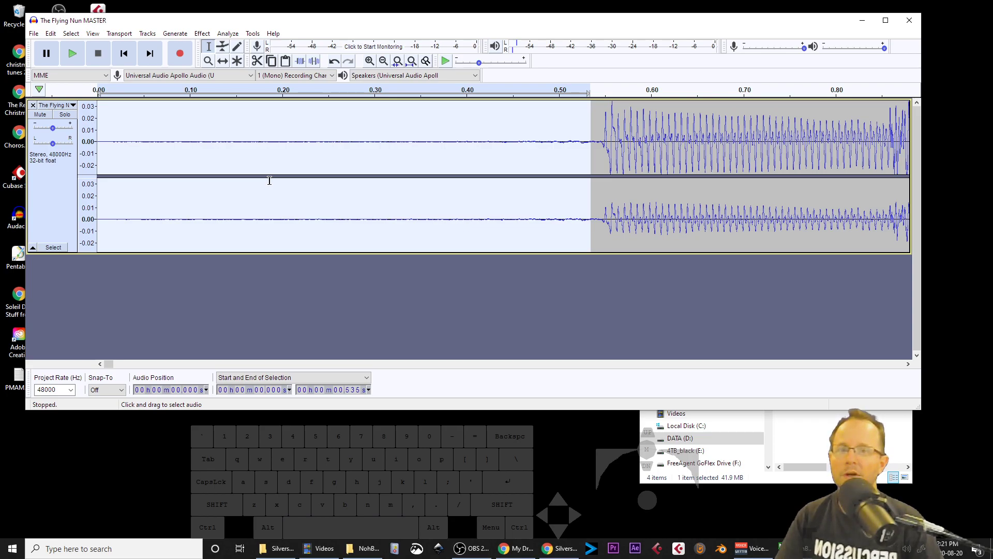
key("space")
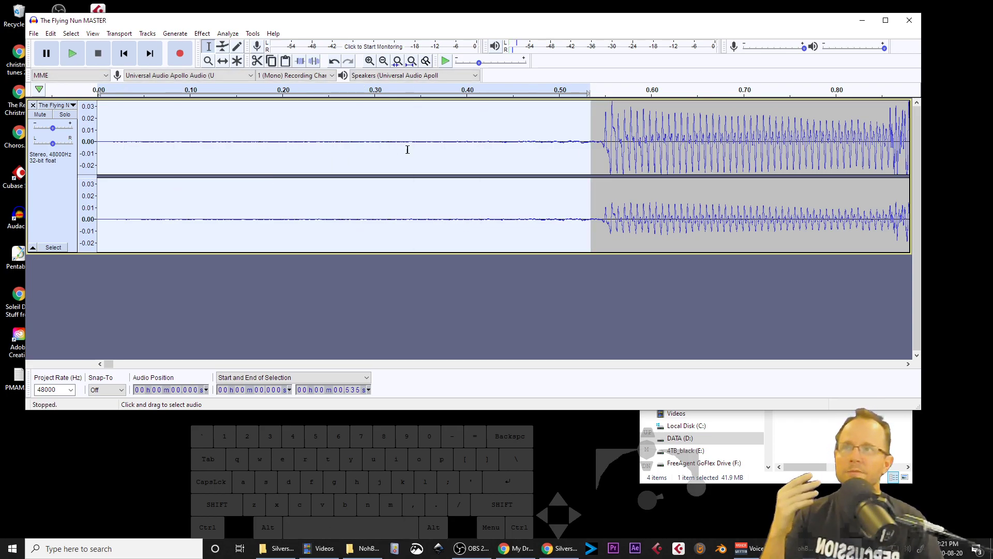
Step: Zoom back out and audition the faded opening from the beginning of the track
left_click(589, 140)
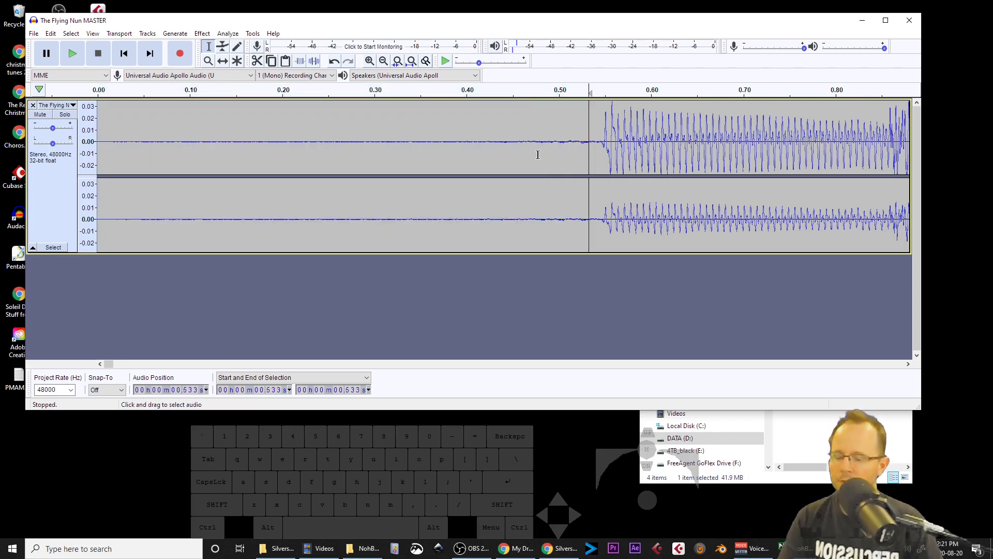
scroll(469, 157, "down", 4)
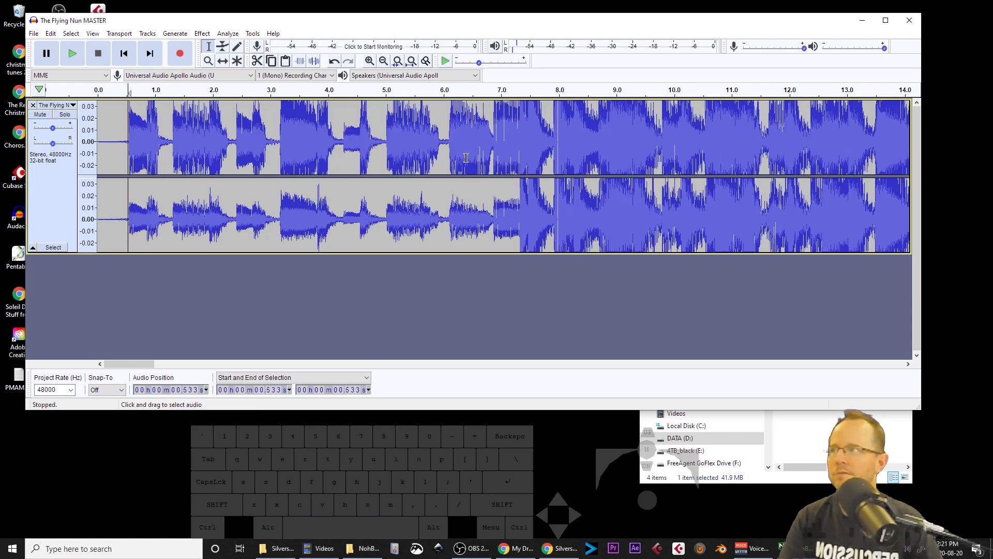
key("Home")
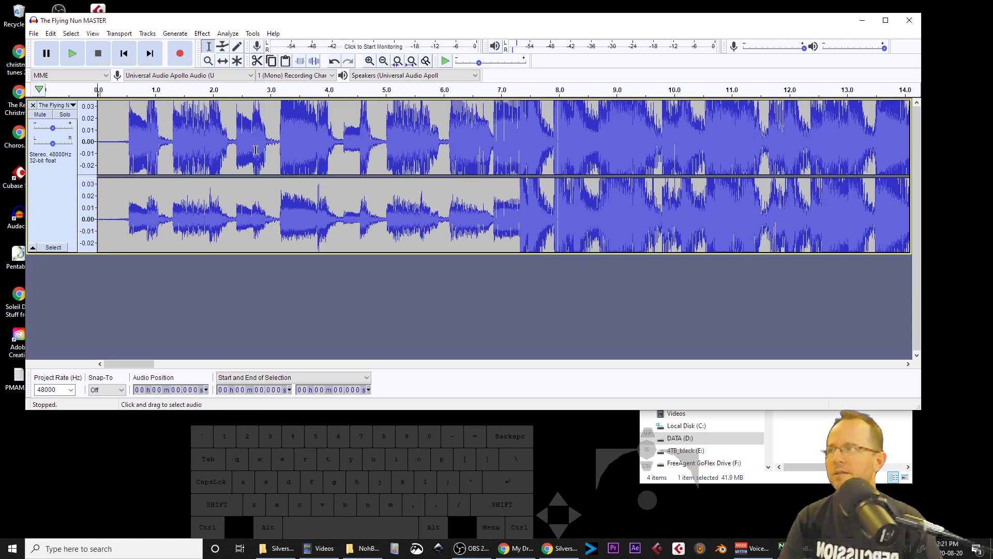
key("space")
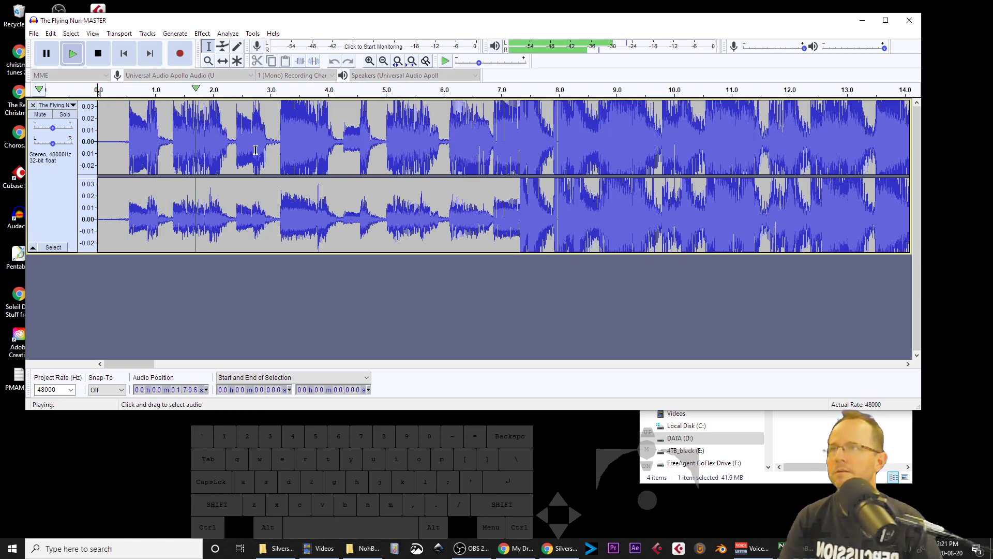
key("space")
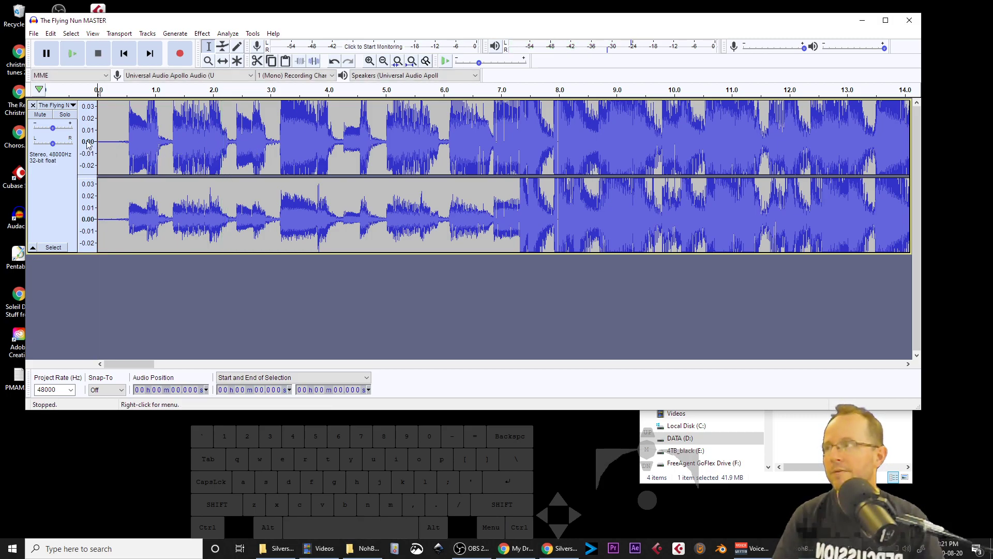
Step: Rescale the amplitude view, move to the end of the track, and audition from about 3:21.15
scroll(85, 141, "down", 1)
scroll(88, 155, "down", 1)
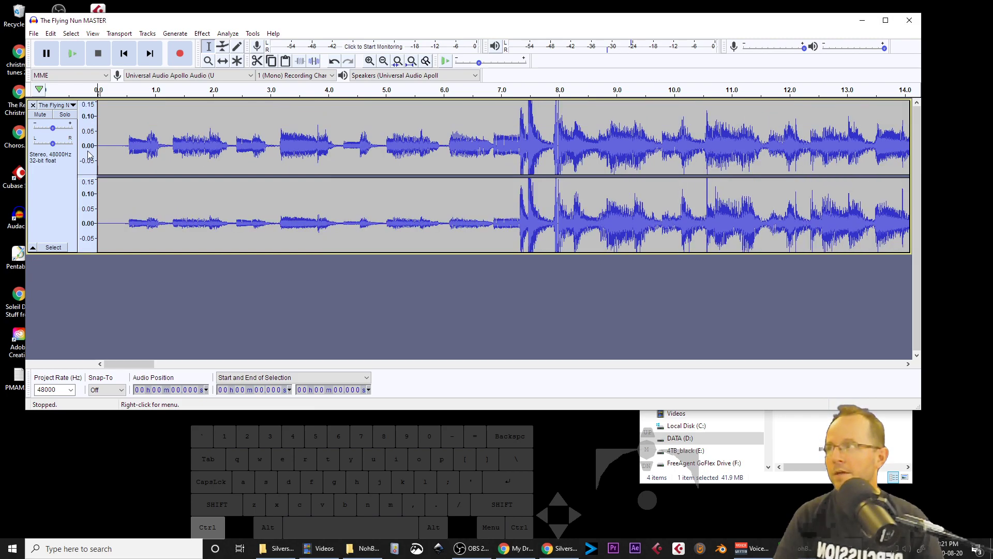
scroll(87, 154, "down", 1)
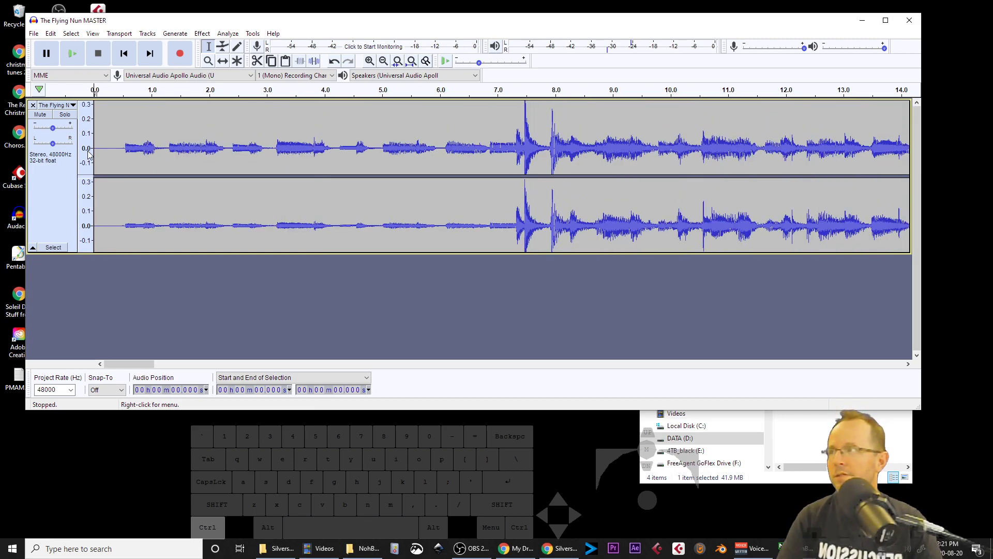
scroll(88, 154, "up", 1)
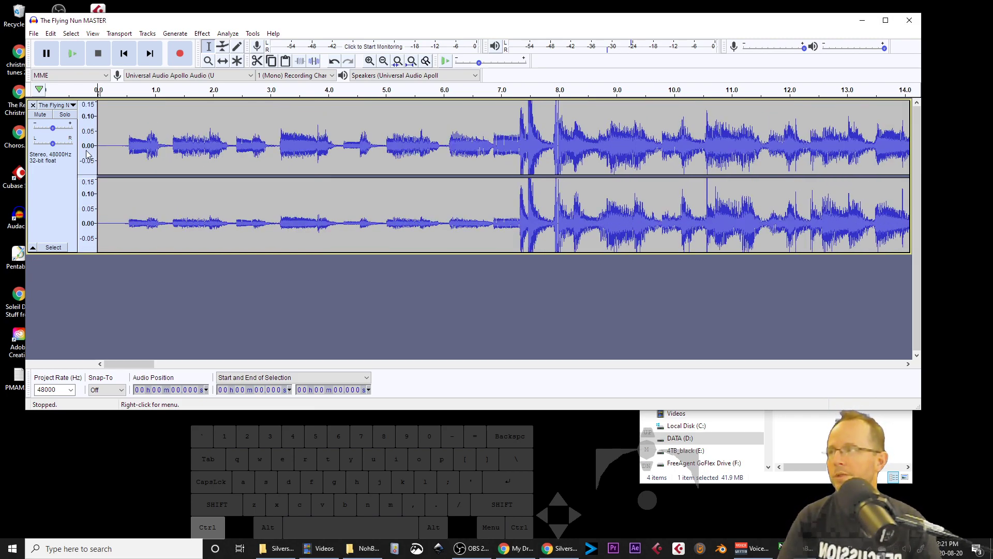
scroll(119, 155, "down", 2)
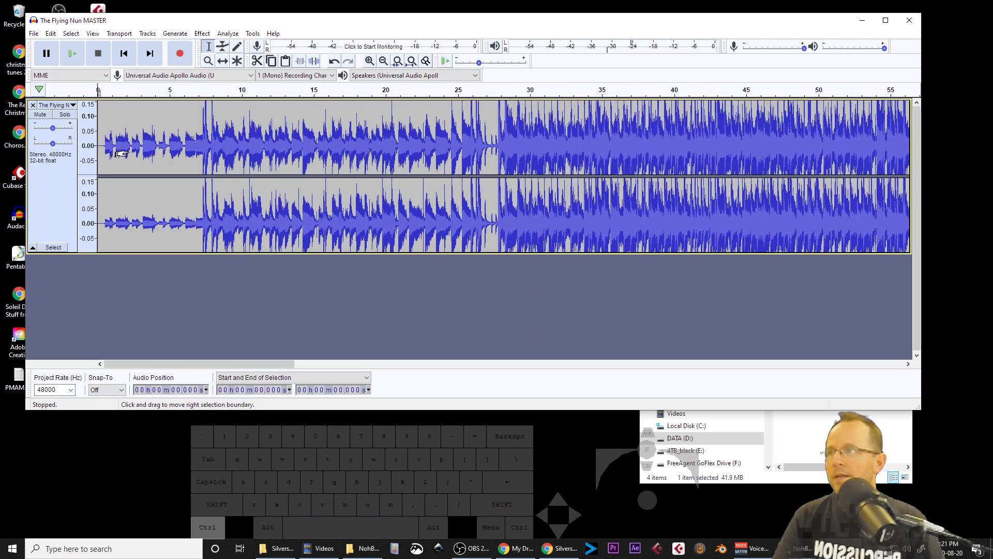
scroll(119, 154, "down", 3)
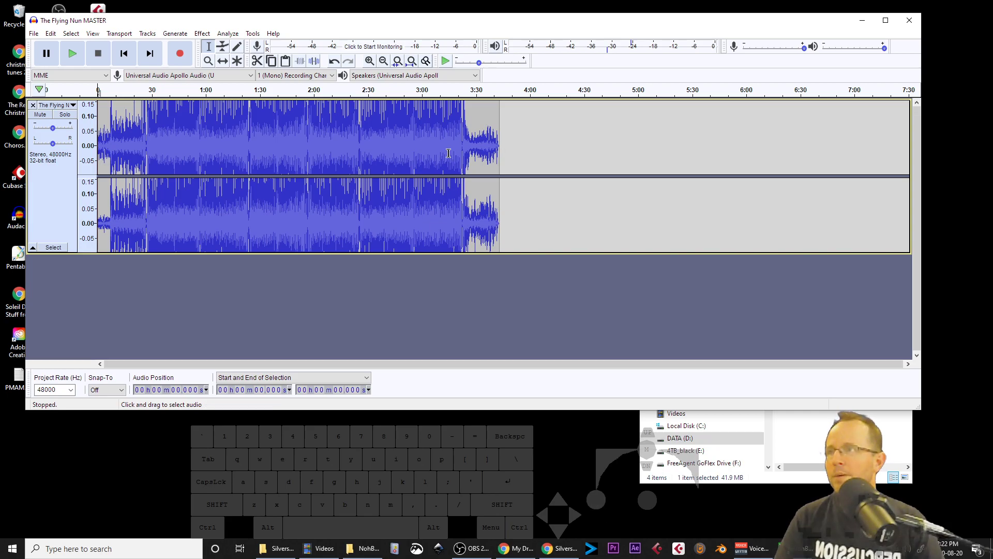
scroll(464, 153, "up", 2)
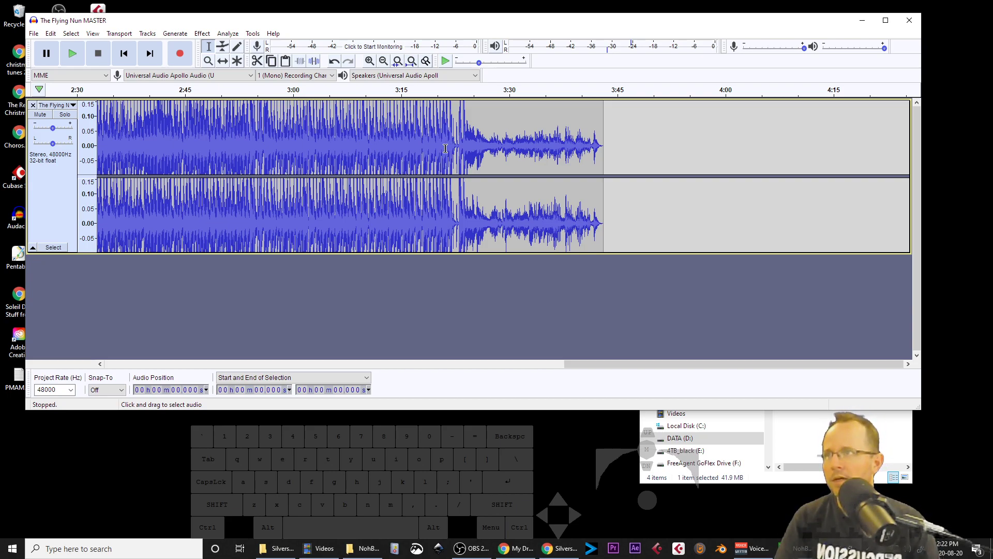
left_click(445, 149)
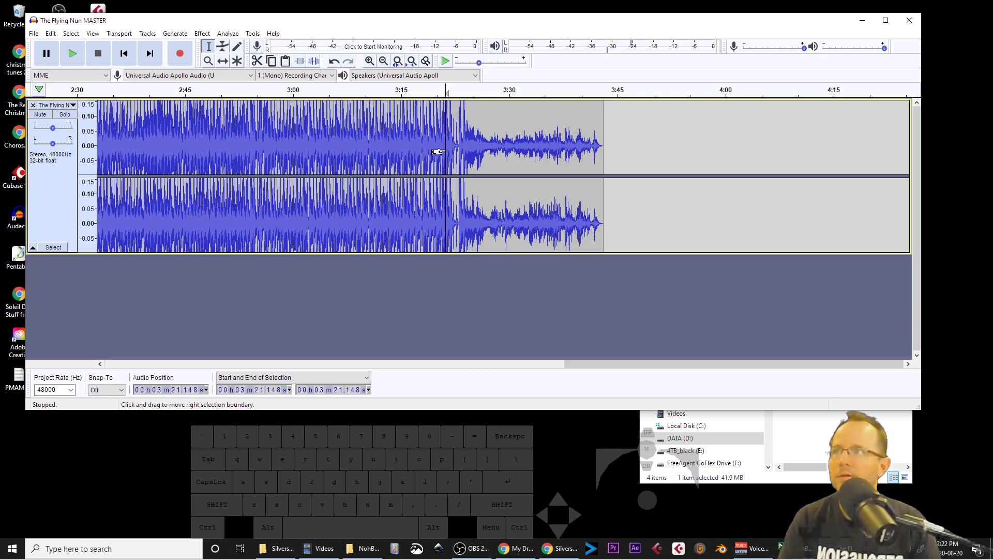
key("space")
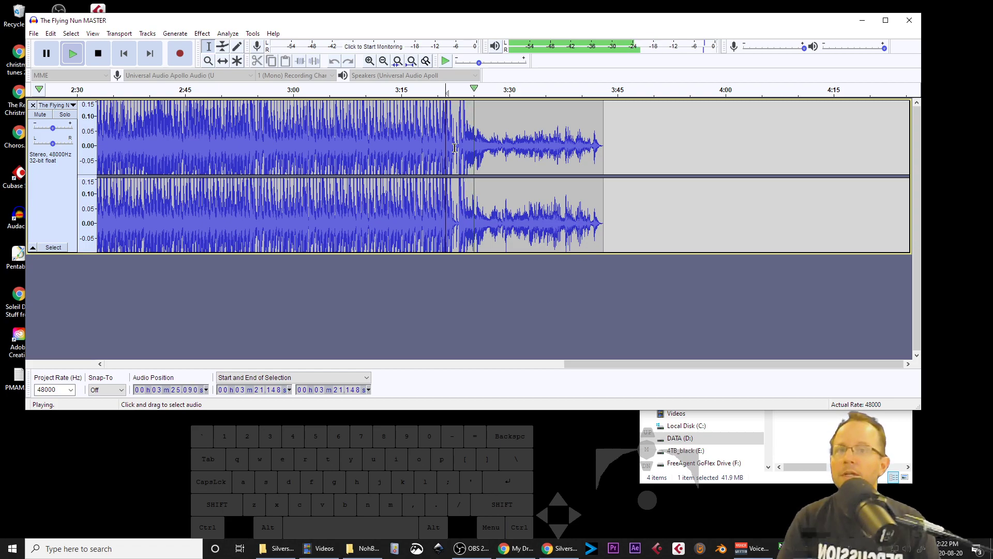
key("space")
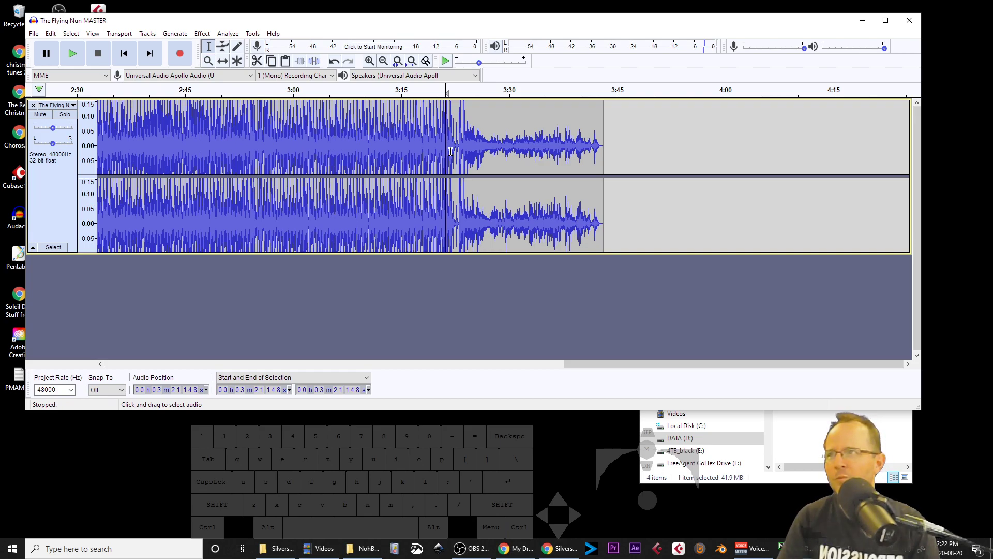
Step: Audition the end of the music around 3:21.87 and 3:24.06, zooming in to find where it stops
left_click(450, 151)
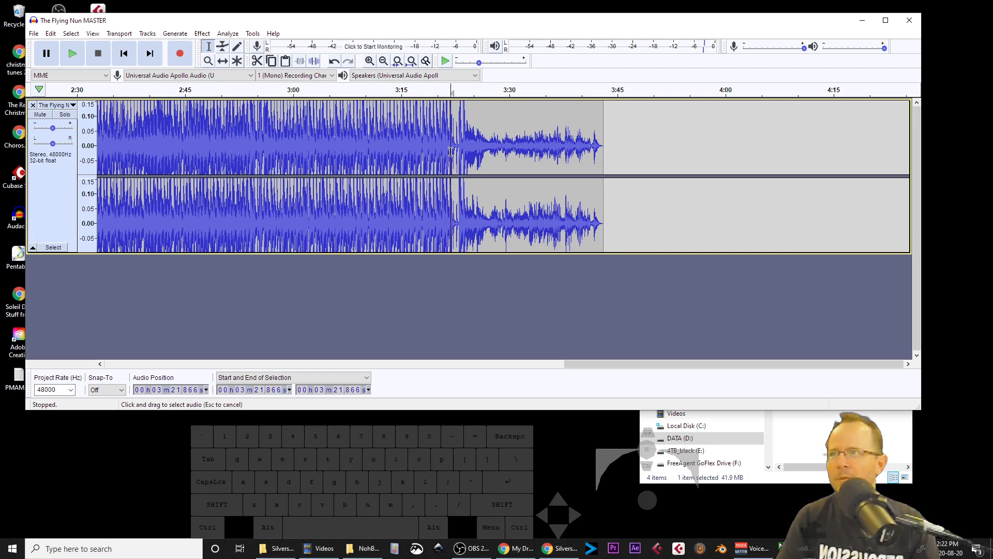
key("space")
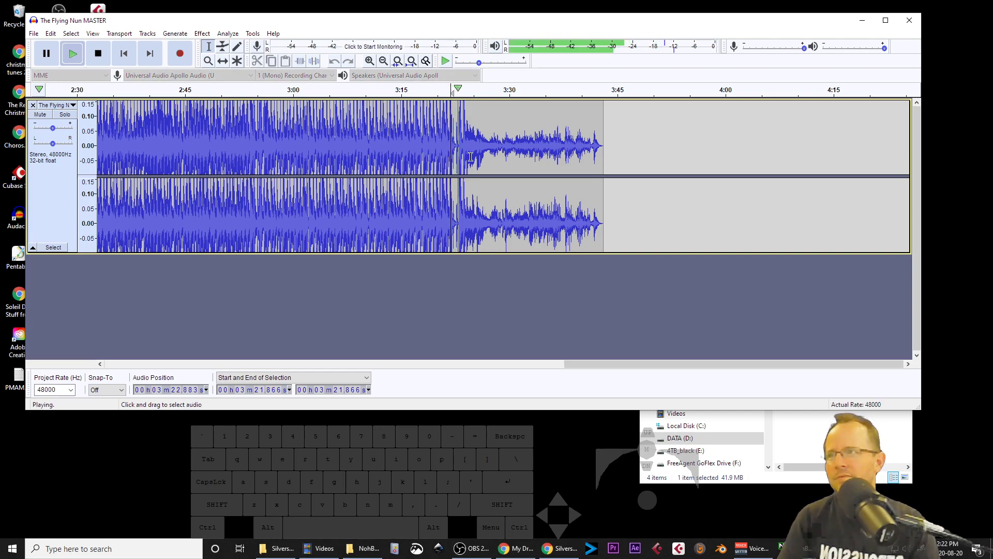
key("space")
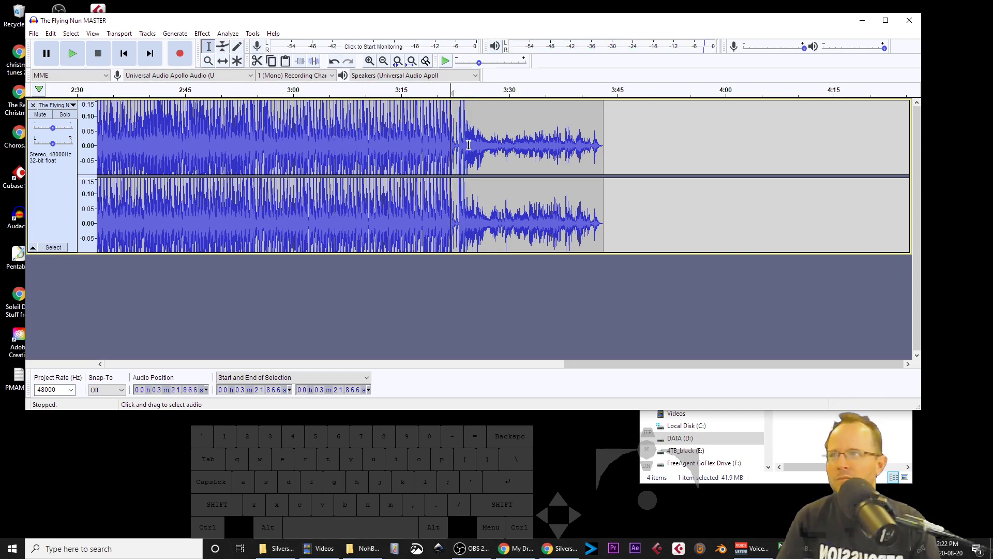
scroll(469, 145, "up", 3)
left_click(451, 150)
key("space")
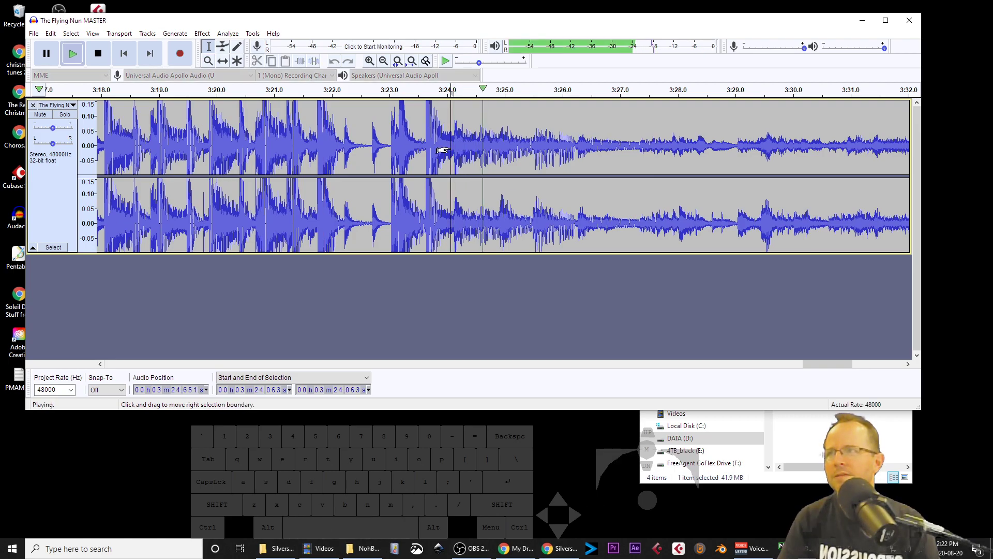
key("space")
scroll(450, 148, "down", 4)
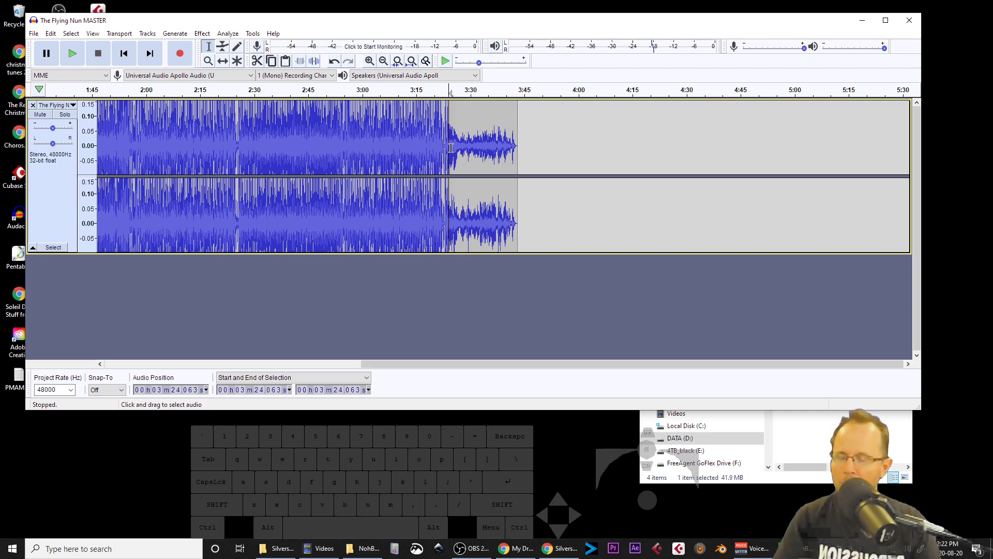
Step: Select from about 3:24.06 to the end of the track and delete the trailing tail
left_click(504, 158, "shift")
left_click_drag(501, 159, 518, 158)
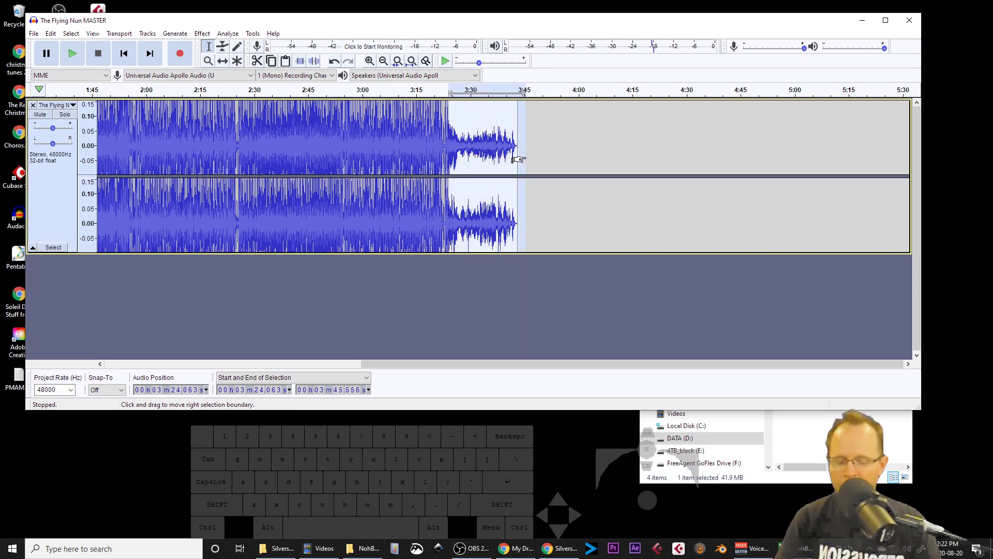
key("Delete")
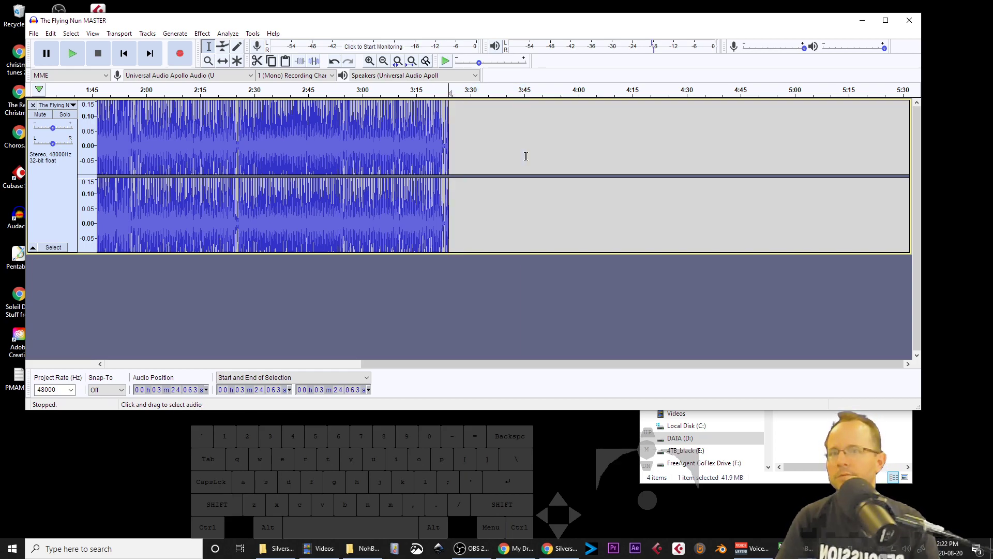
Step: Audition the trimmed ending, zooming in and back out around the cut
left_click(443, 146)
key("space")
scroll(445, 151, "up", 7)
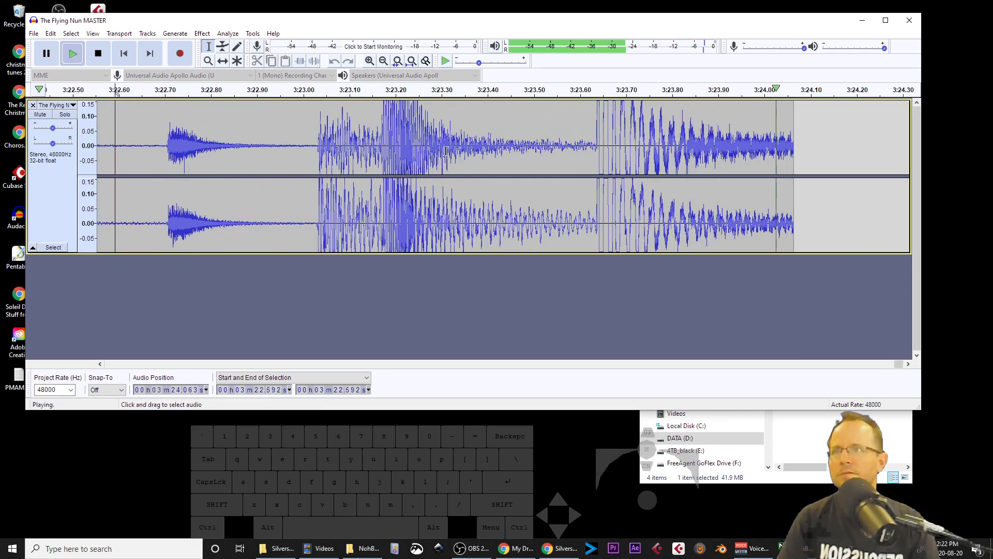
scroll(645, 176, "down", 3)
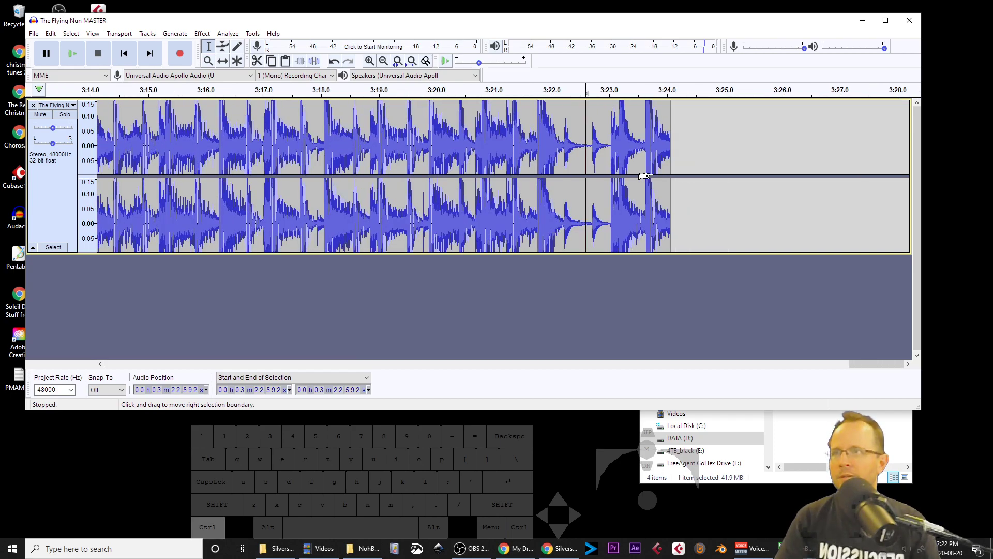
scroll(645, 176, "down", 2)
scroll(645, 175, "down", 2)
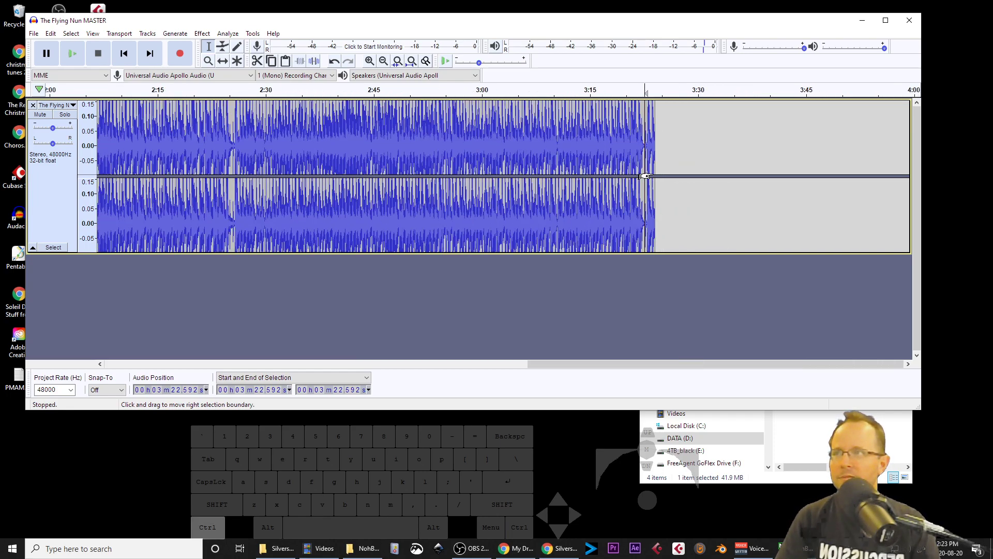
Step: Audition the final section of the song from several points near 2:38, 3:08 and 3:16
left_click(489, 153)
key("space")
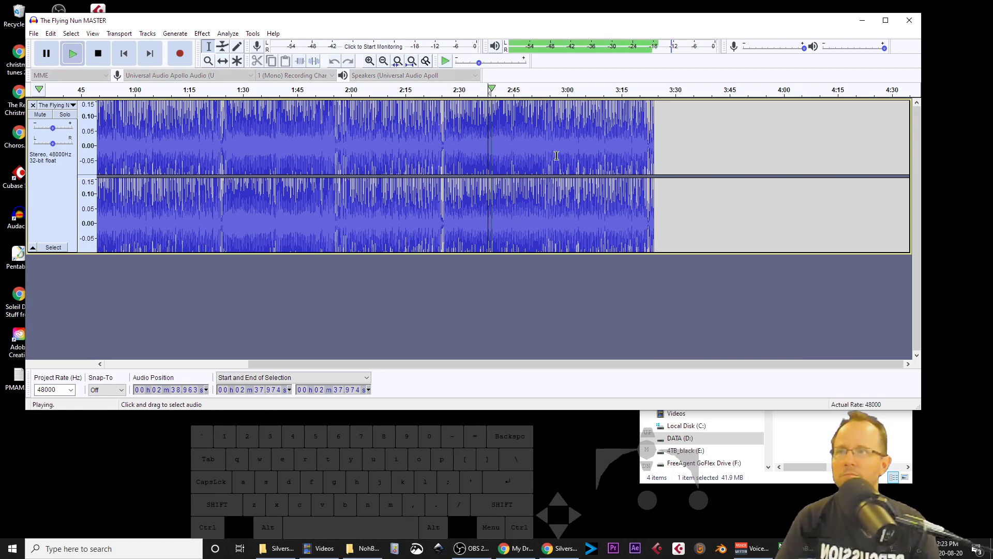
left_click(597, 151)
key("space")
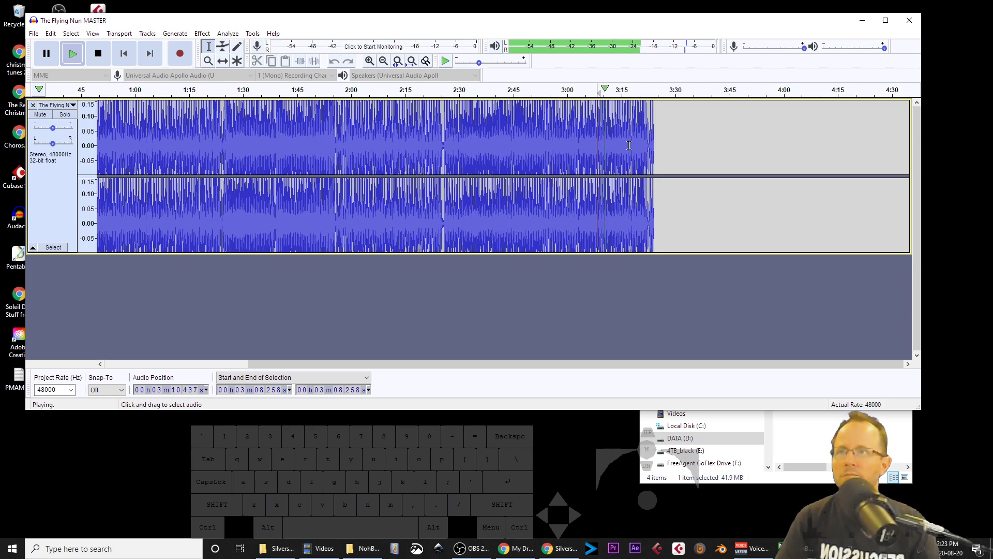
left_click(626, 147)
key("space")
key("space")
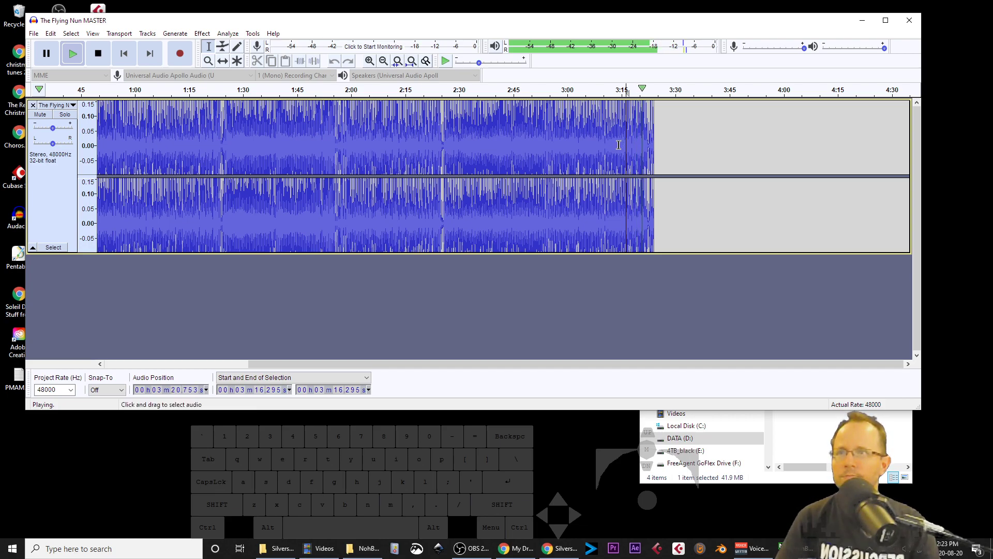
key("space")
Step: Try a Fade Out over the selection from about 3:14.29 to the end, audition it, and undo it
left_click_drag(619, 145, 653, 147)
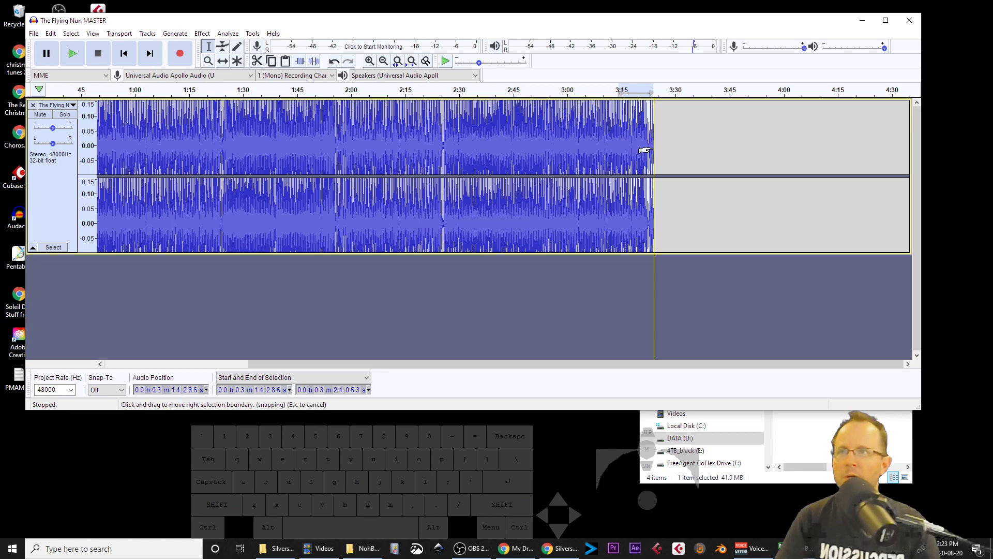
scroll(647, 149, "up", 2, "ctrl")
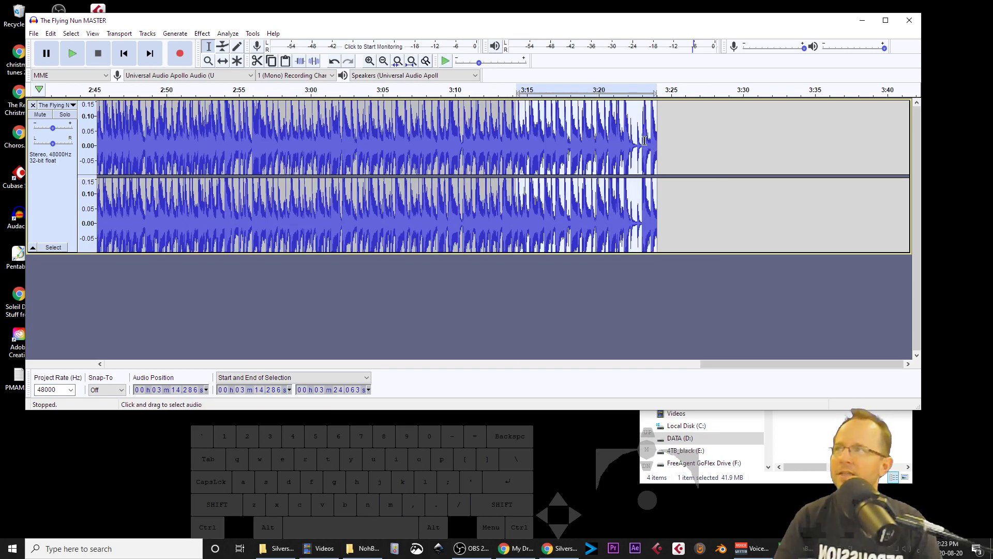
left_click(79, 35)
mouse_move(93, 34)
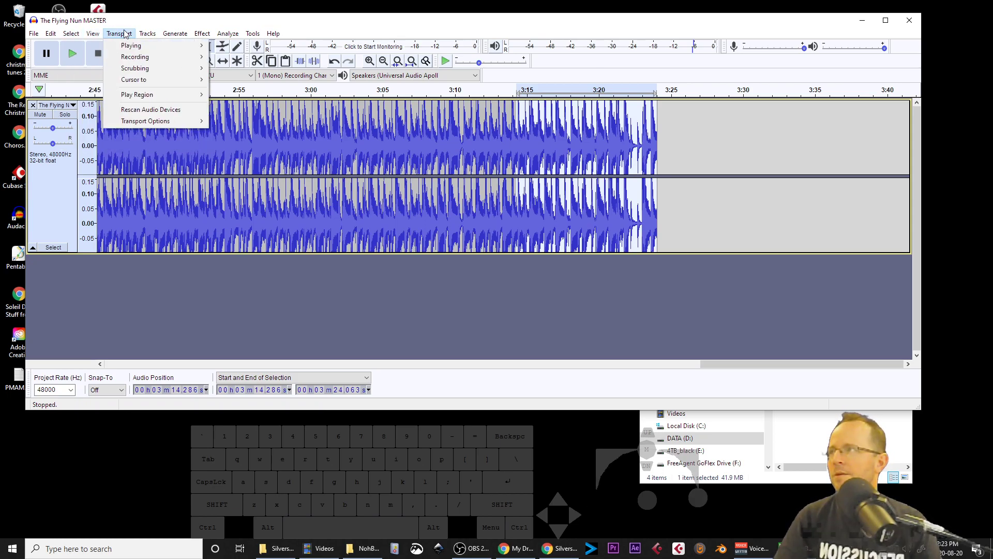
mouse_move(195, 35)
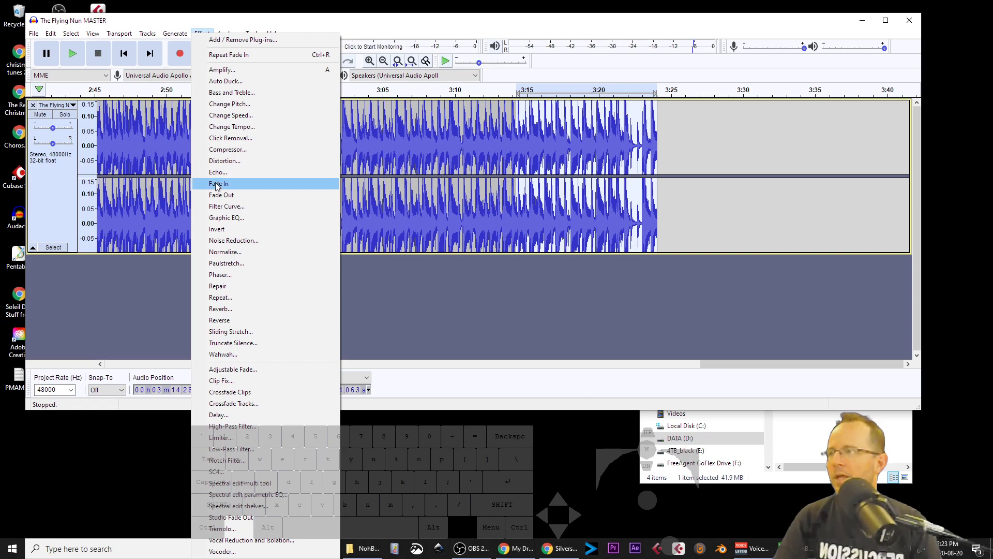
left_click(224, 195)
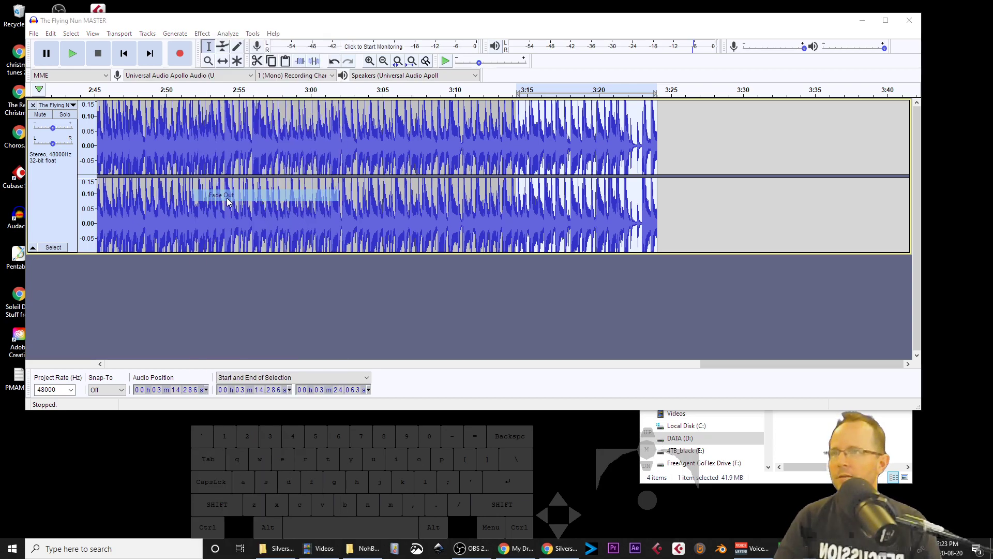
key("space")
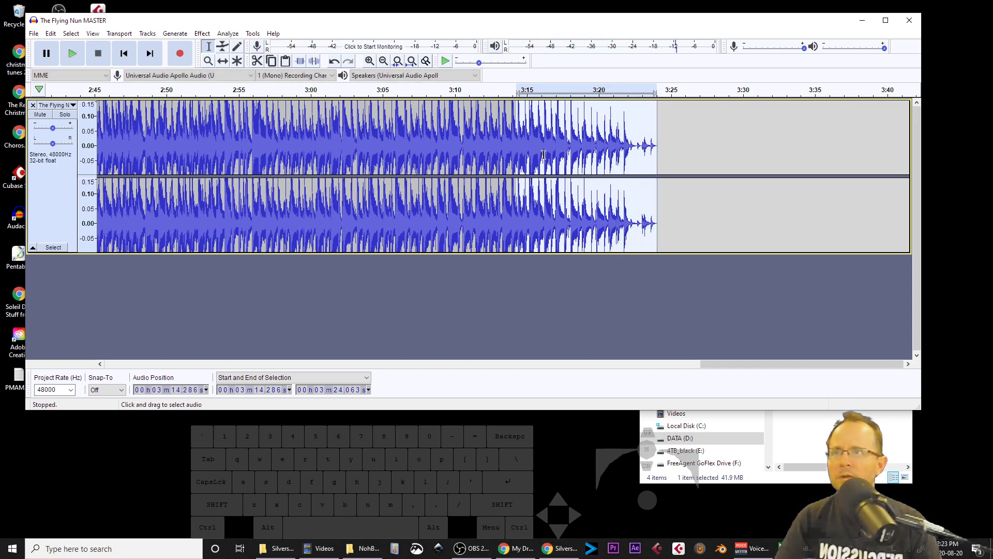
key("ctrl+z")
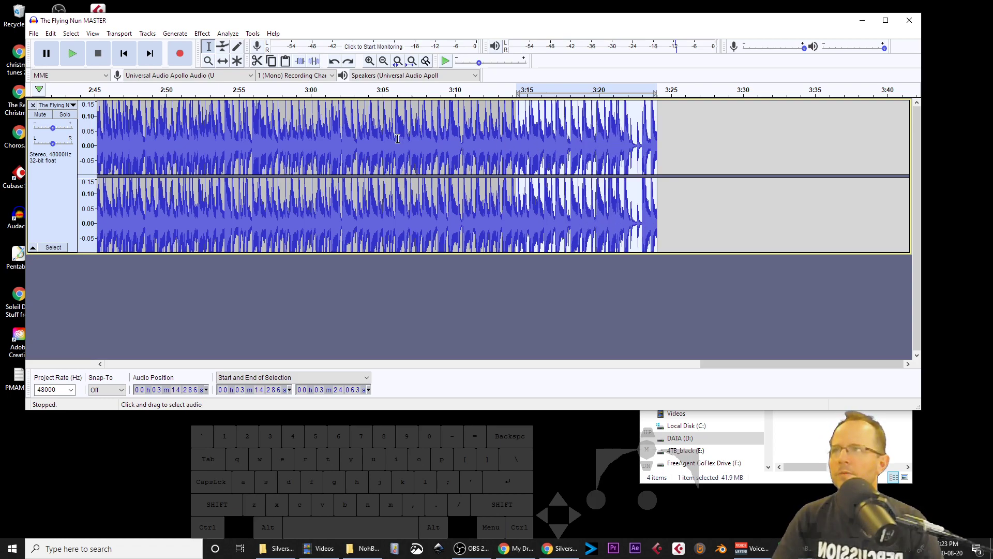
Step: Select from about 3:04.56 to the end, try an S-Curve Down Adjustable Fade, audition it, and undo it
left_click_drag(376, 142, 656, 146)
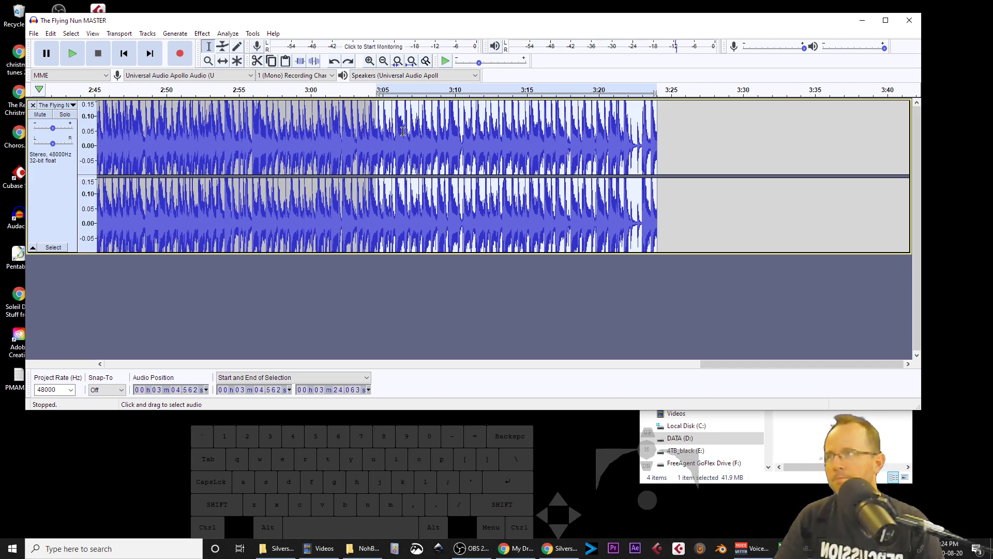
left_click(202, 34)
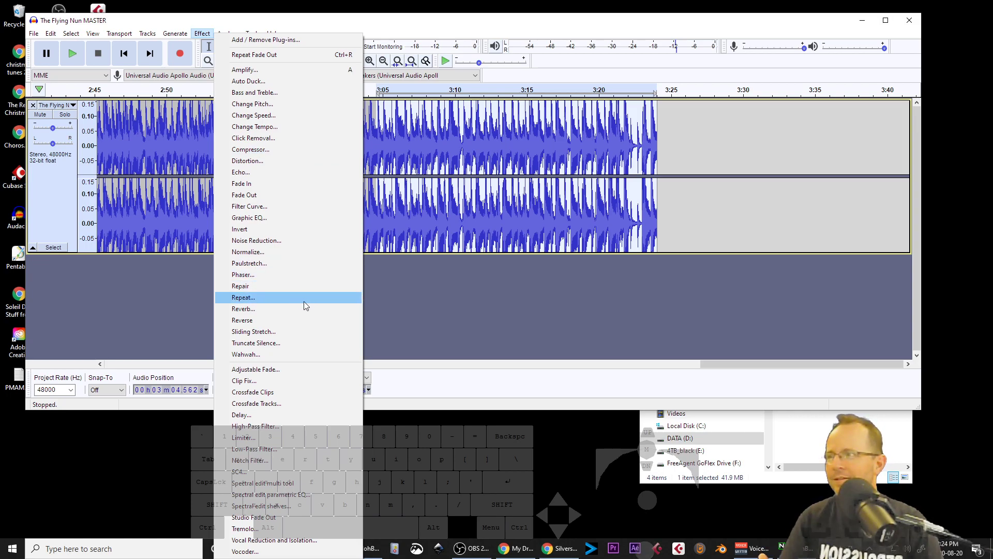
left_click(296, 369)
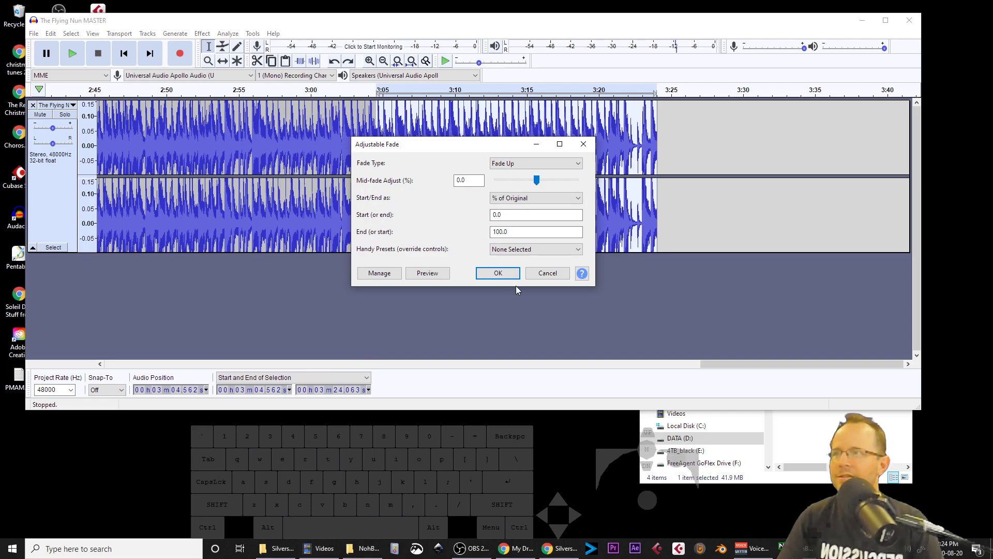
left_click(533, 163)
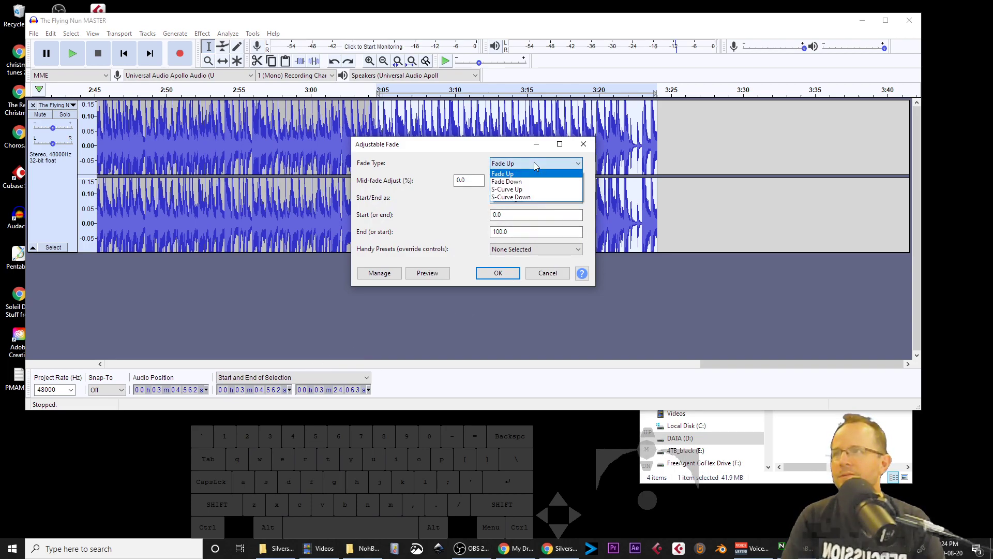
left_click(534, 197)
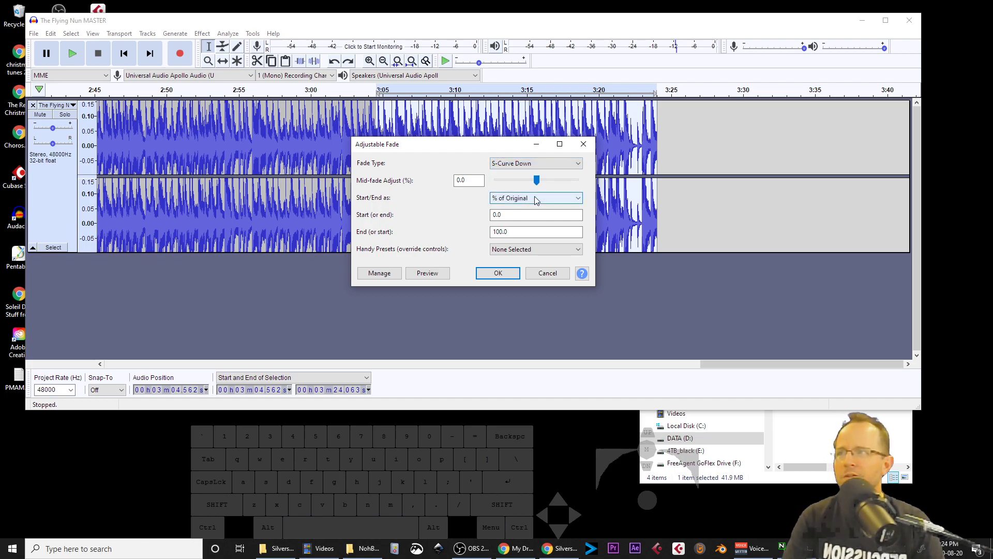
left_click(506, 276)
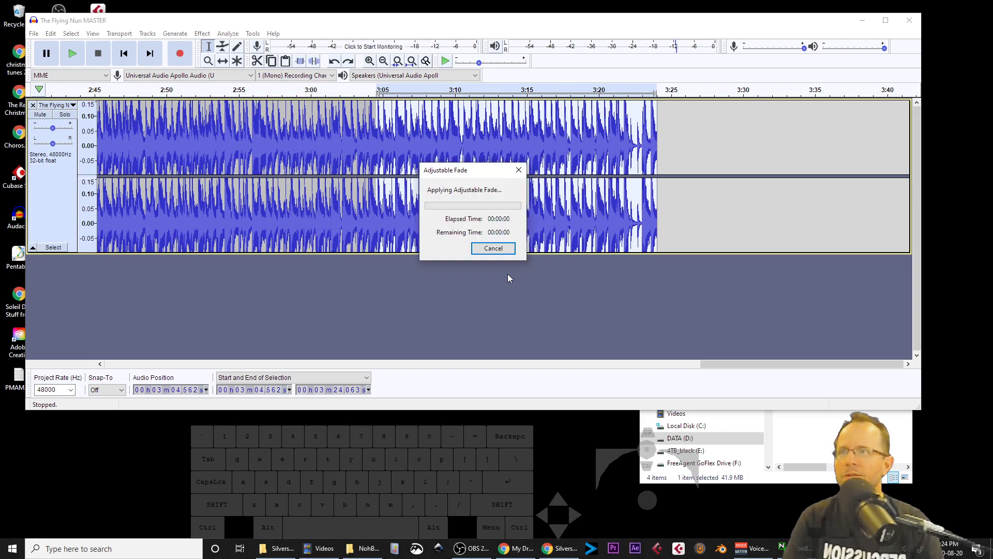
key("space")
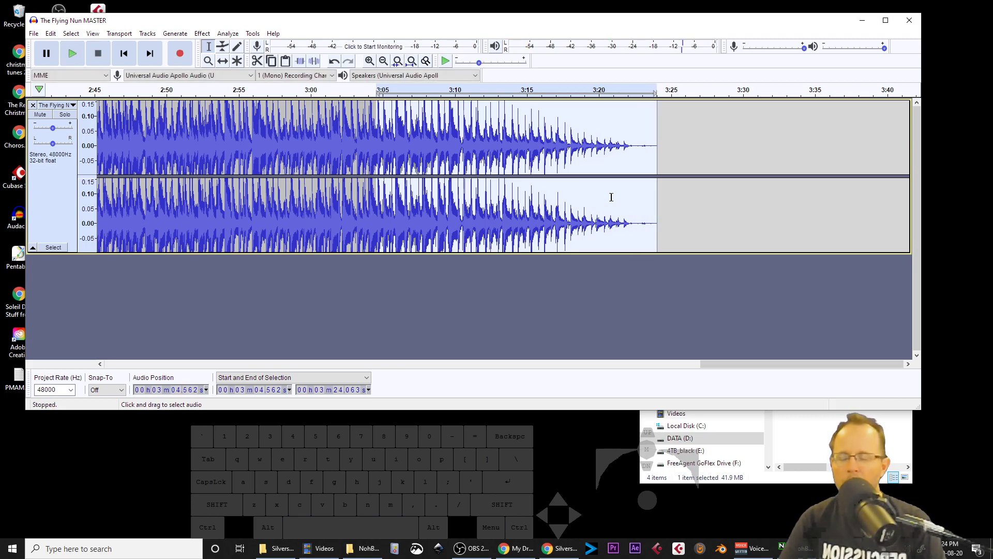
key("ctrl+z")
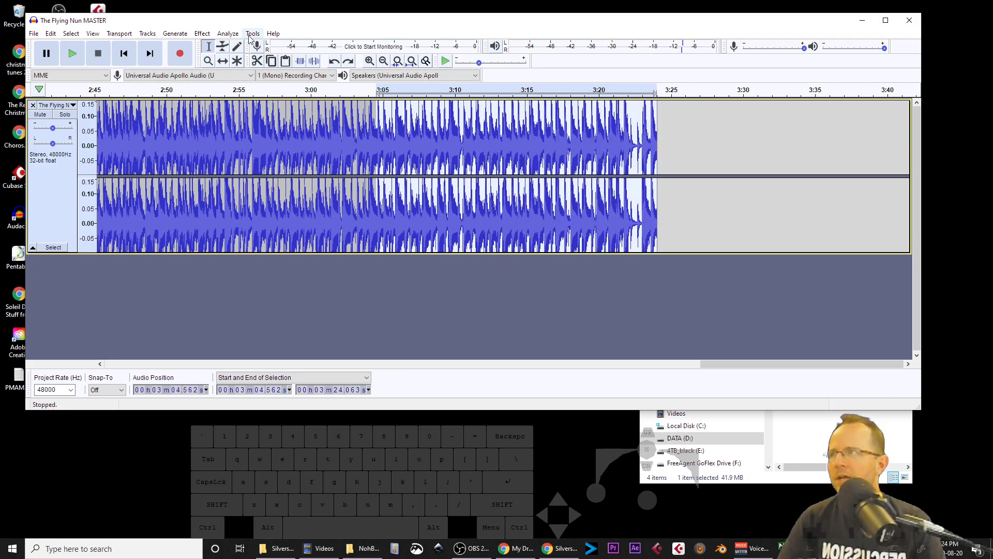
left_click(199, 35)
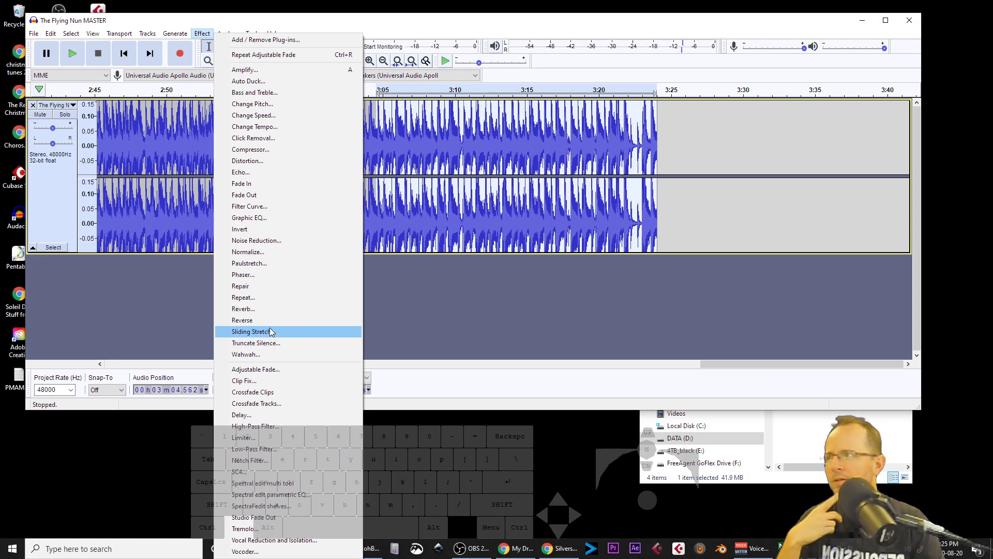
left_click(269, 209)
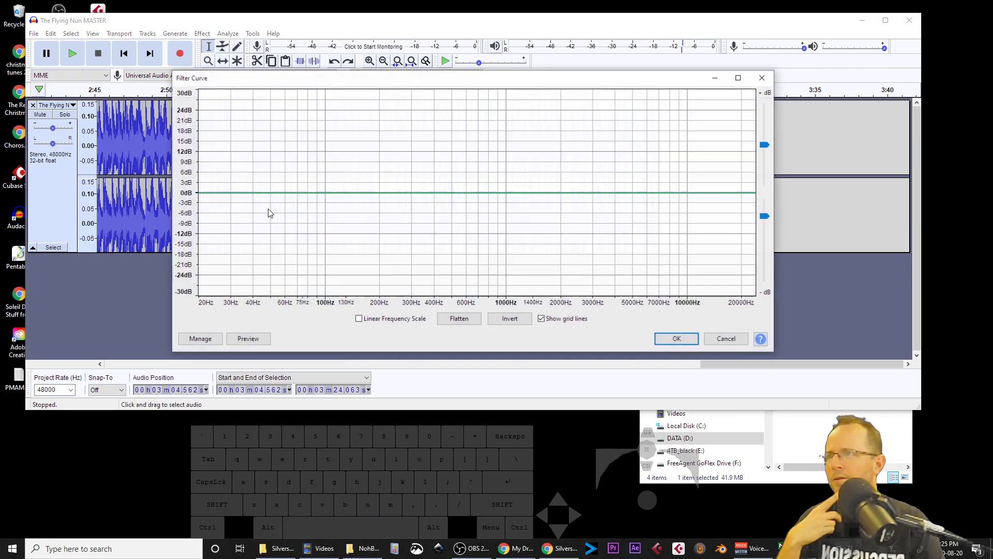
left_click(727, 341)
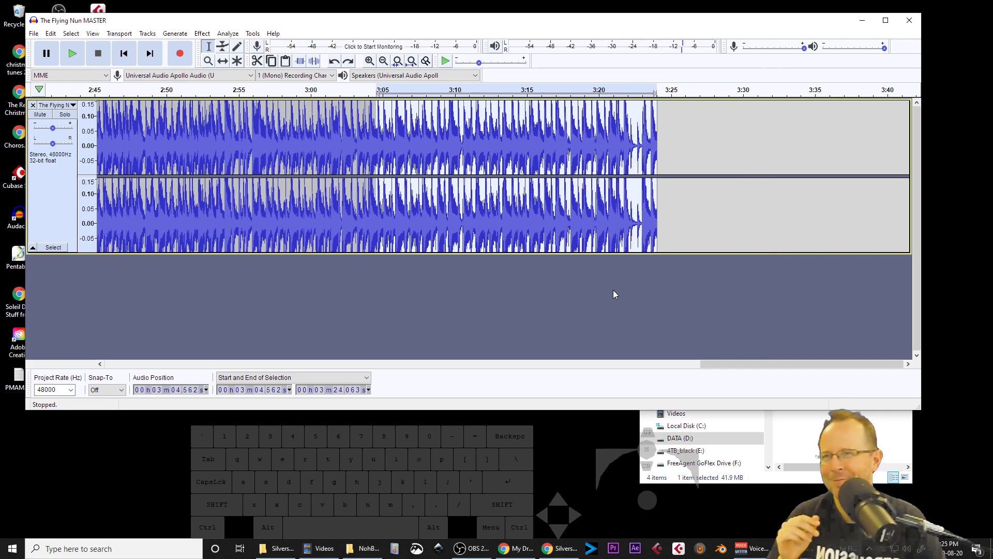
Step: Apply Fade Out to the selection from about 3:04.56 to the end and audition the result
left_click(232, 34)
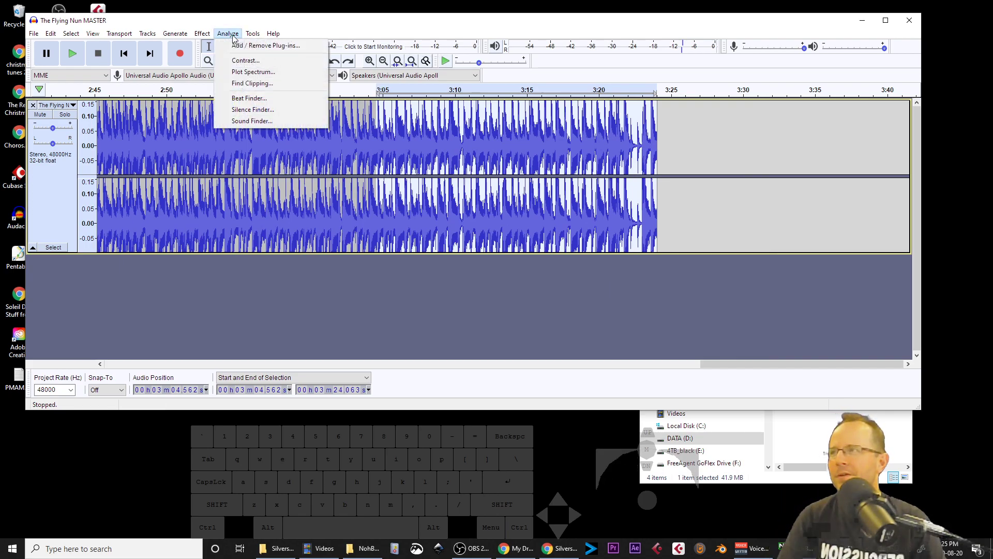
mouse_move(202, 35)
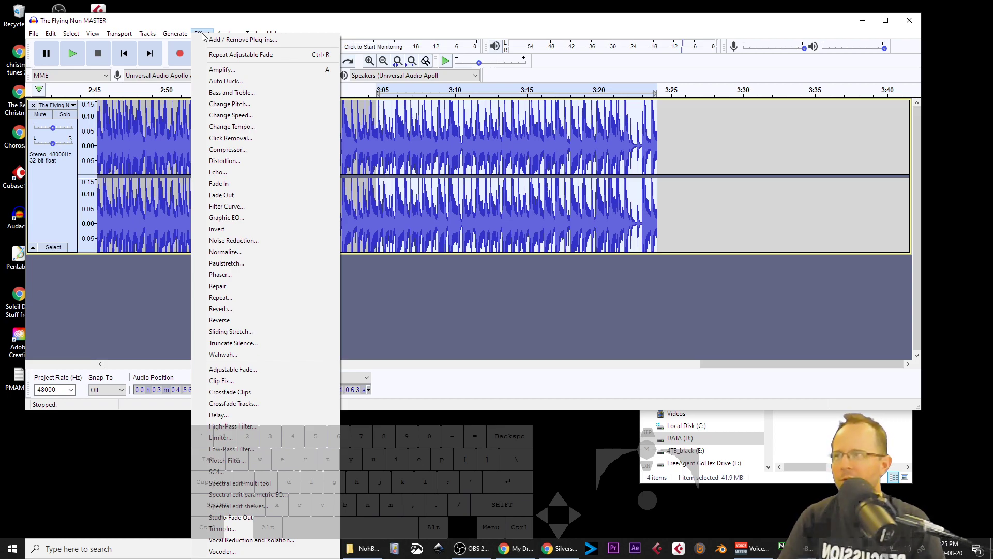
left_click(235, 196)
key("space")
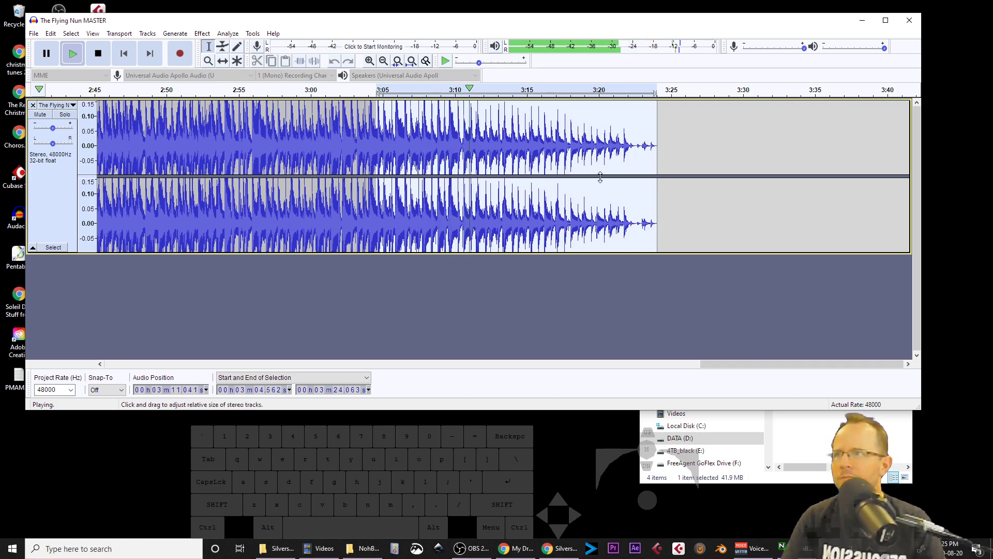
key("x")
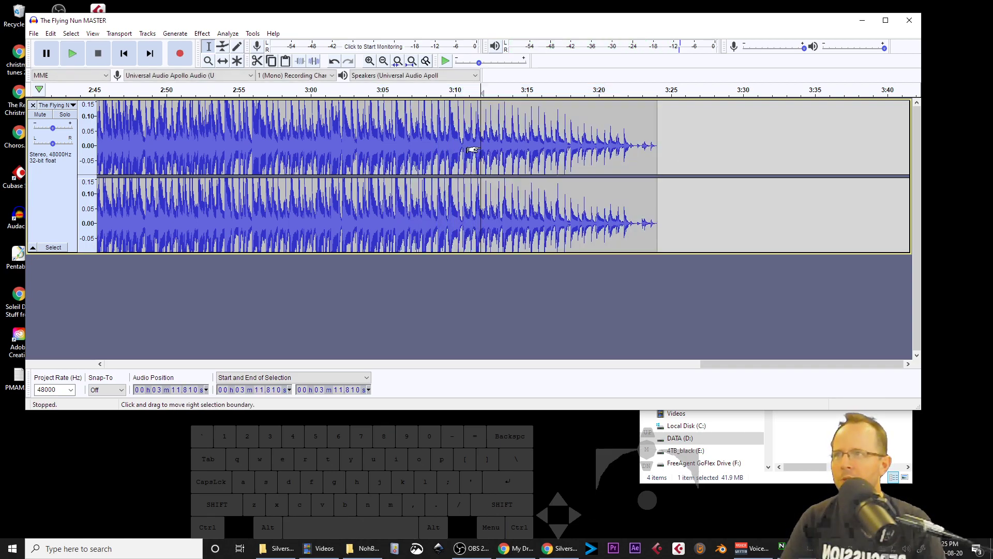
Step: Select the whole track, fit it to the window and adjust the vertical amplitude zoom to view the full song
key("ctrl+a")
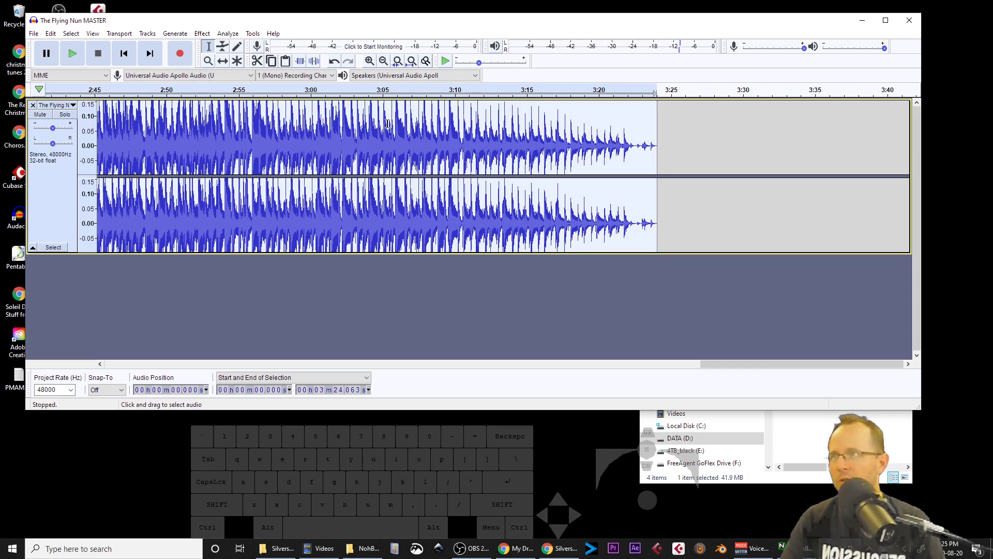
left_click(398, 61)
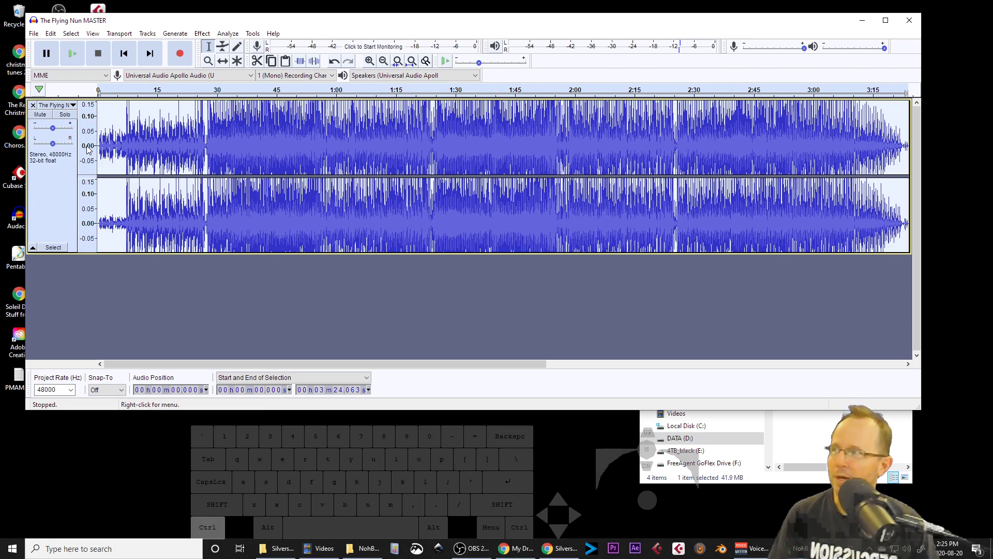
scroll(87, 150, "down", 2)
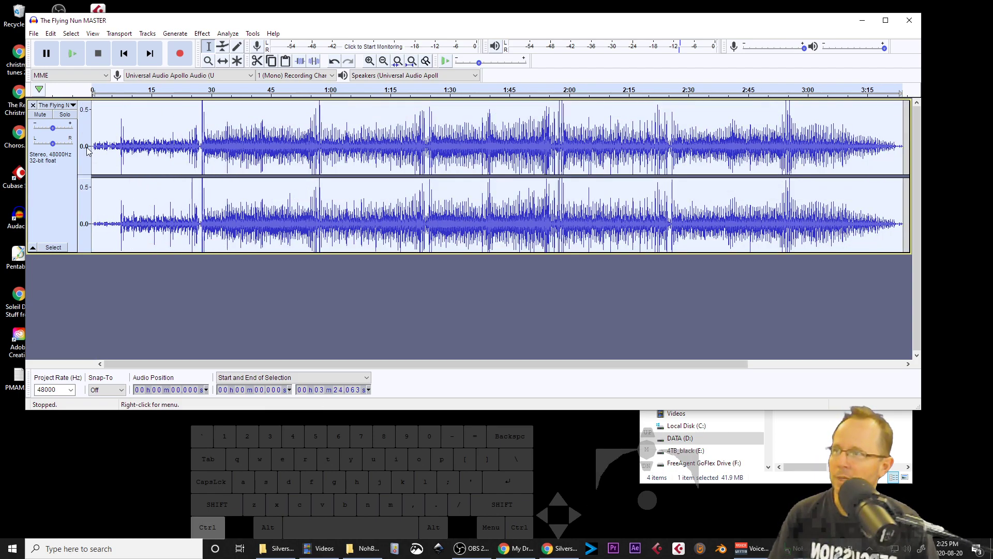
scroll(86, 149, "down", 1)
scroll(87, 152, "down", 1)
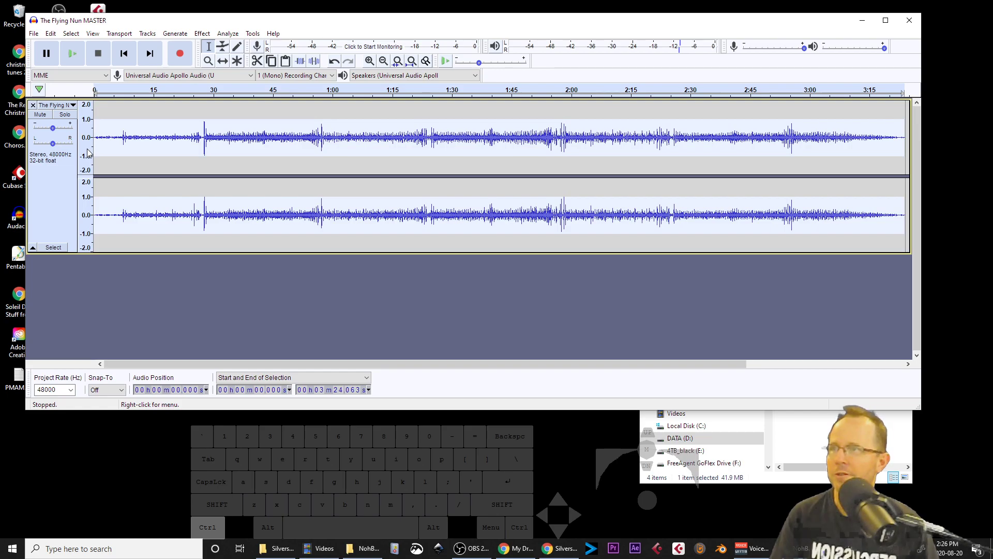
scroll(90, 141, "up", 1)
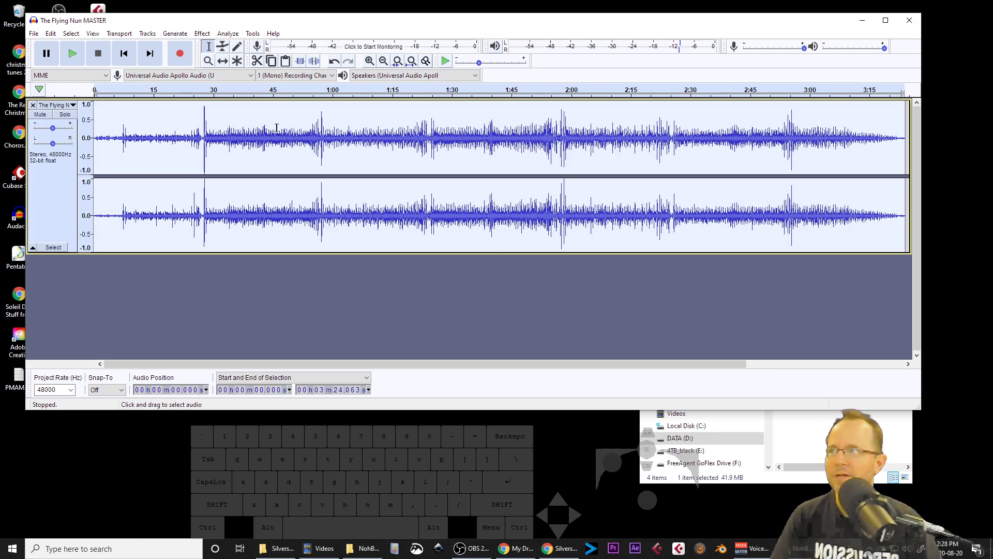
left_click(205, 34)
left_click(259, 70)
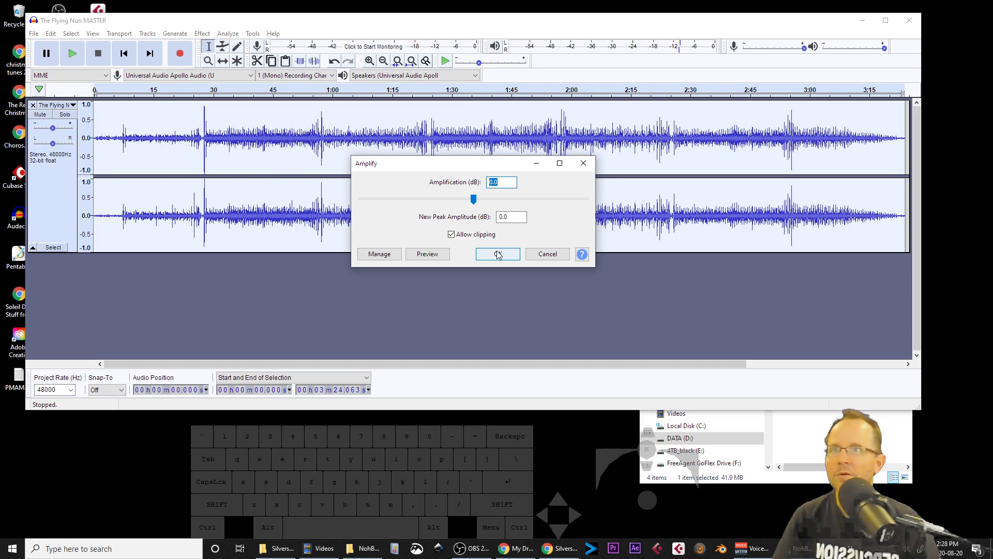
left_click(549, 253)
Step: Zoom in to inspect the passage from about 26.4 to 29.4 seconds, then select the whole track again
left_click_drag(199, 156, 211, 156)
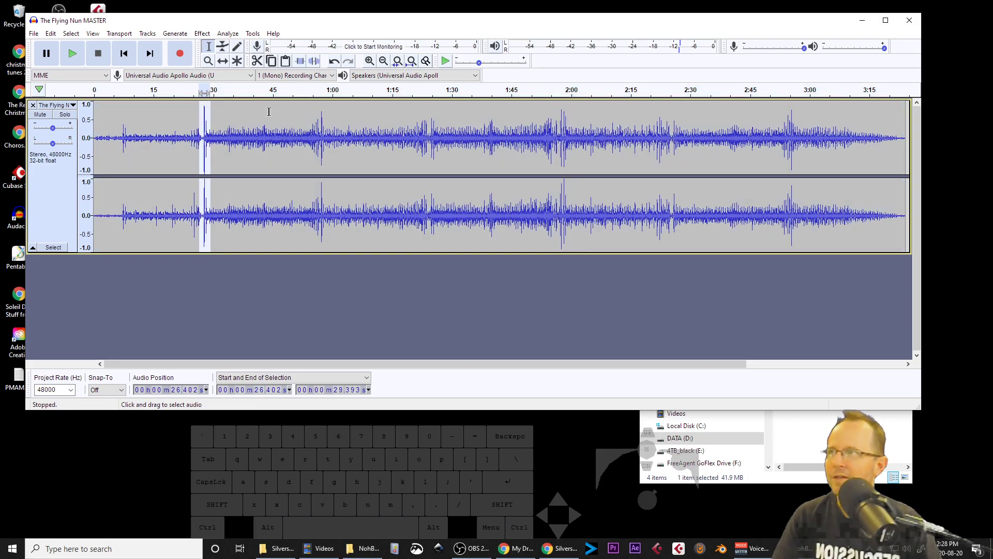
left_click(399, 62)
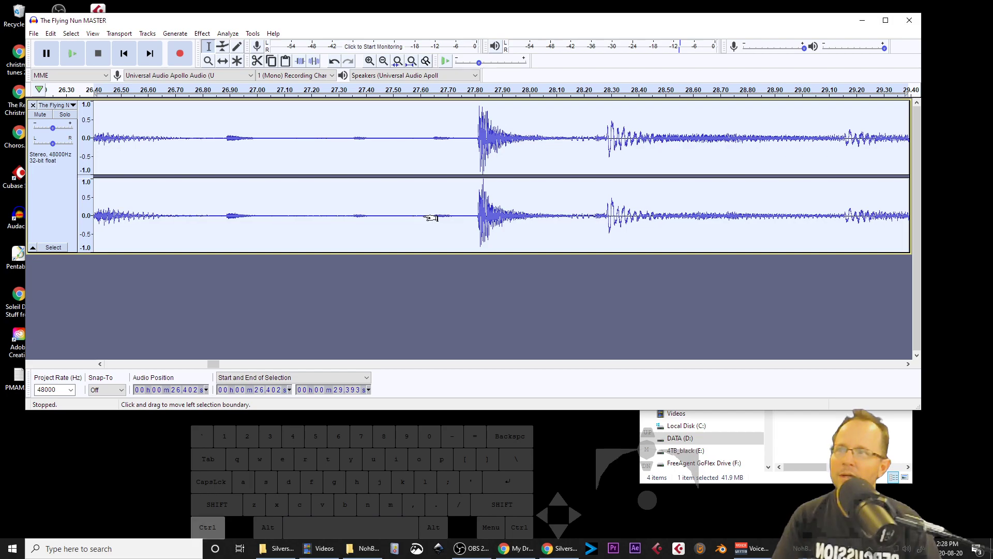
scroll(427, 217, "down", 3, "ctrl")
scroll(427, 218, "down", 3, "ctrl")
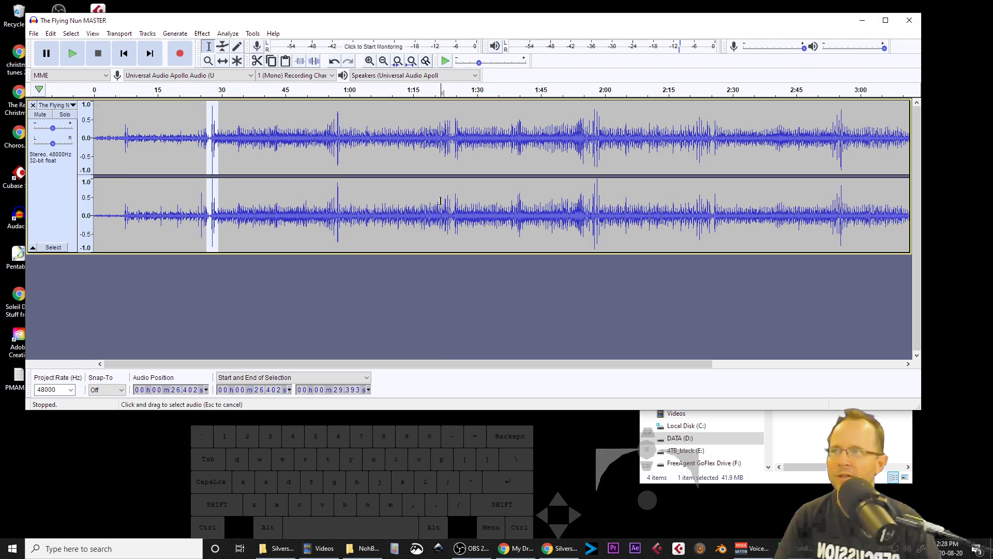
key("ctrl+a")
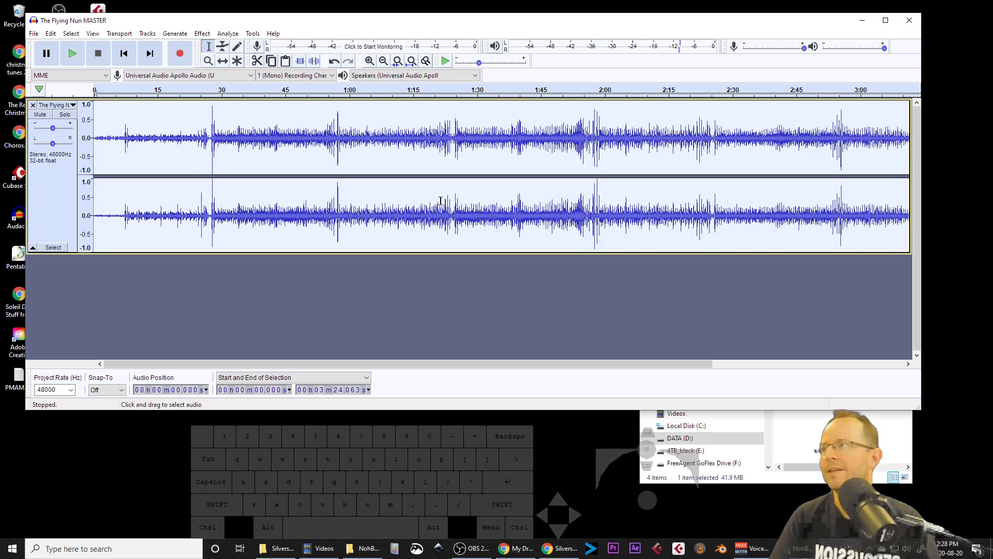
Step: Switch the track display to Waveform (dB)
left_click(73, 106)
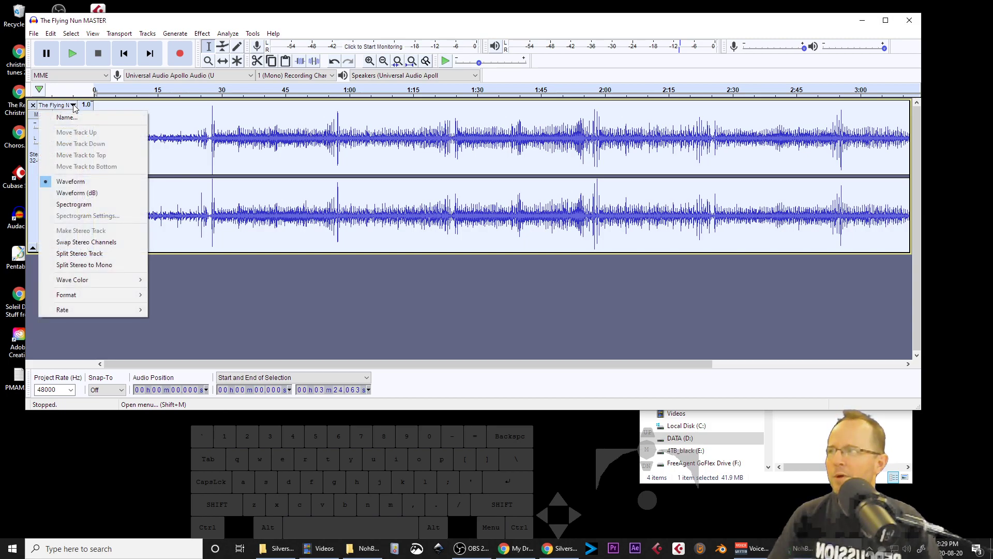
left_click(244, 150)
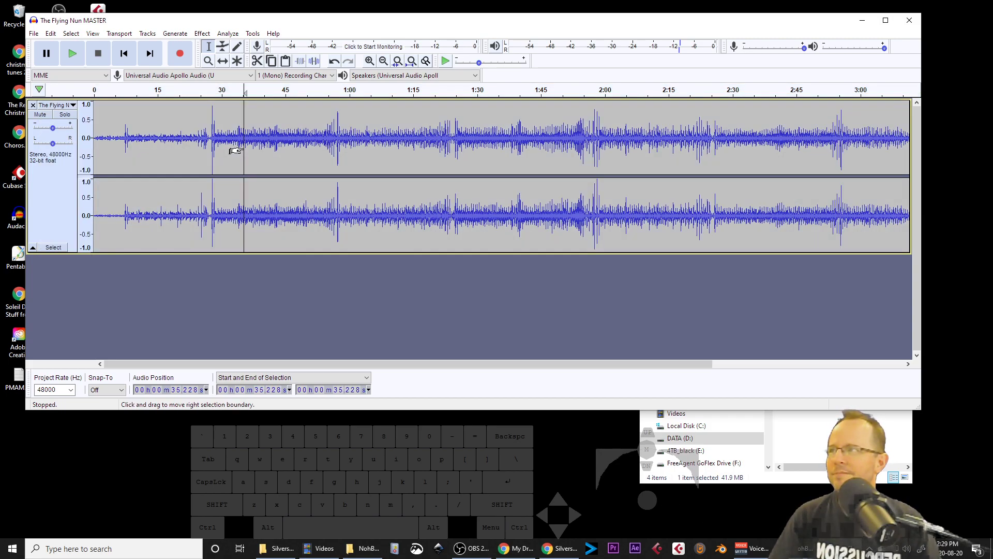
left_click(73, 106)
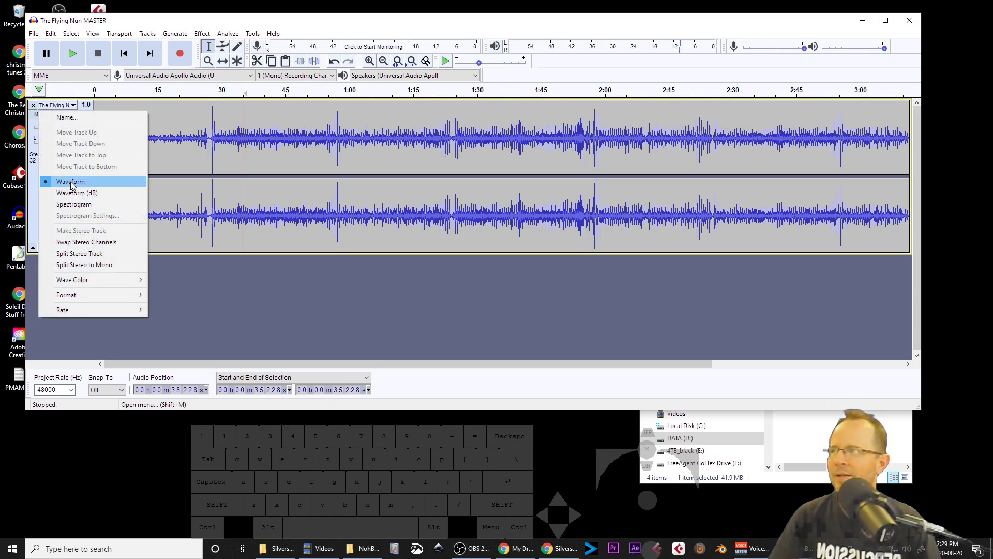
left_click(101, 195)
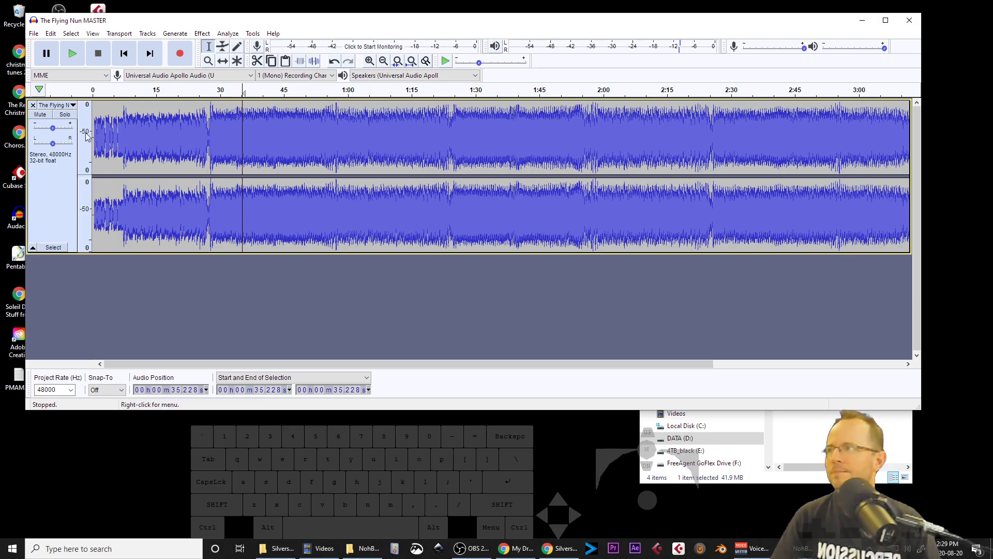
Step: Try the Spectrogram track view and switch the track back to Waveform (dB)
left_click(73, 106)
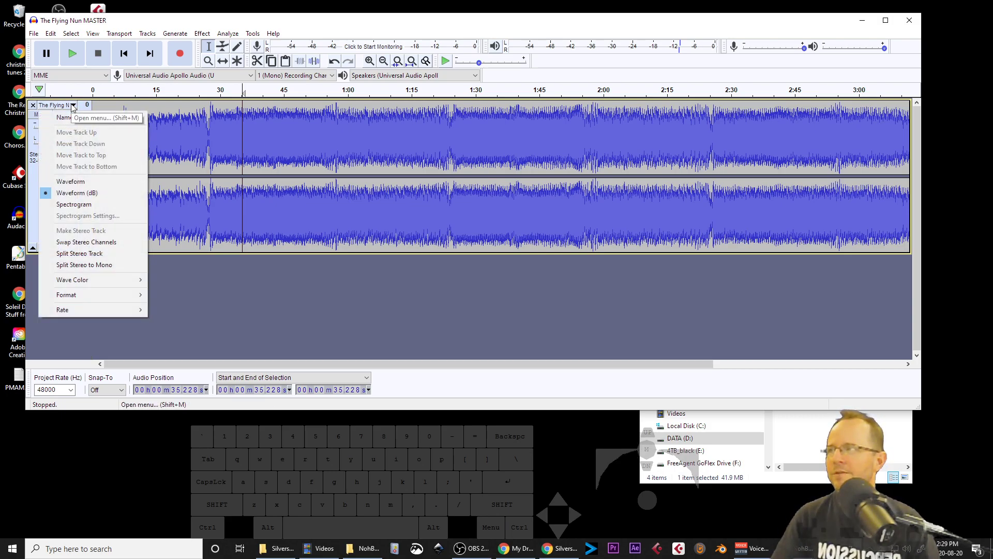
left_click(87, 206)
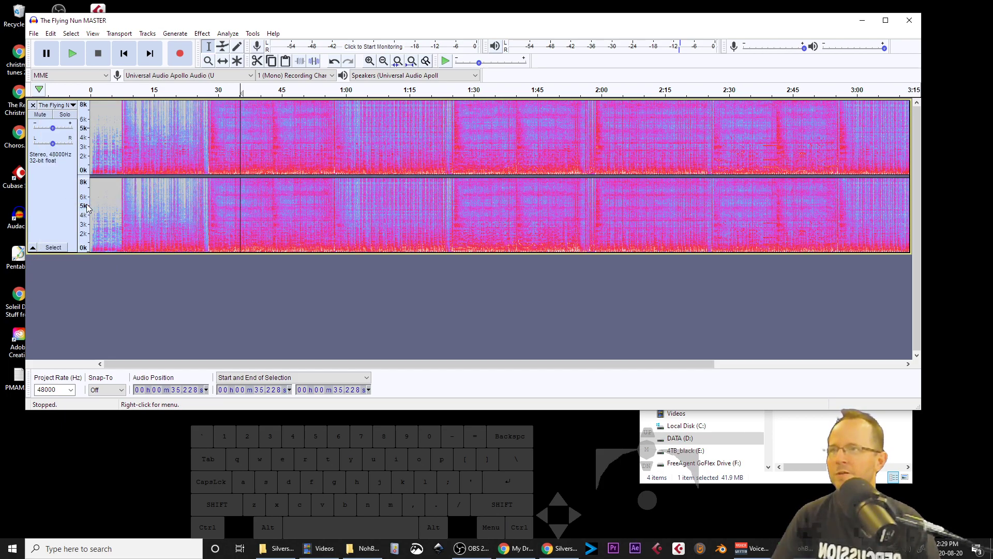
left_click(72, 105)
left_click(76, 193)
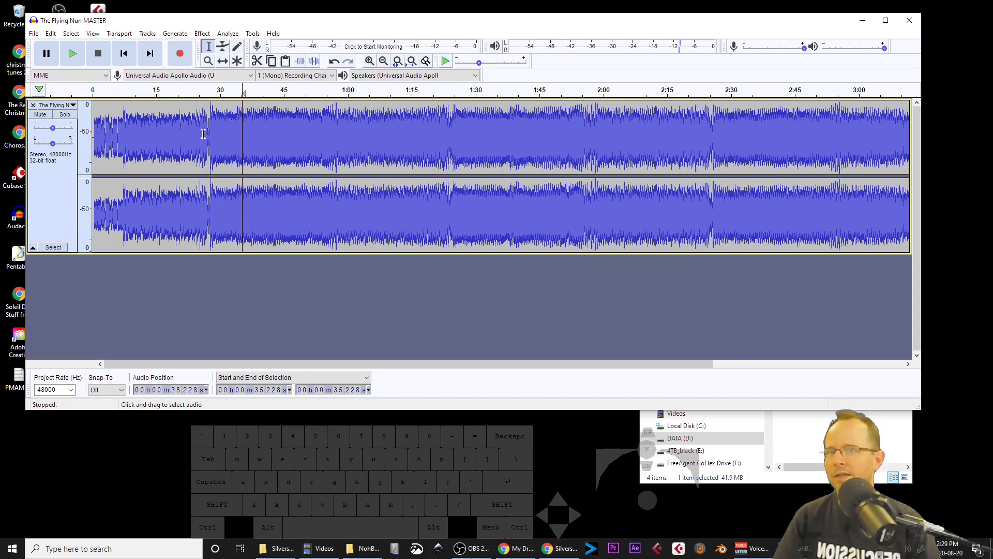
Step: Zoom the timeline in on the section from about 23 to 48 seconds and adjust the dB vertical scale
scroll(203, 134, "up", 3)
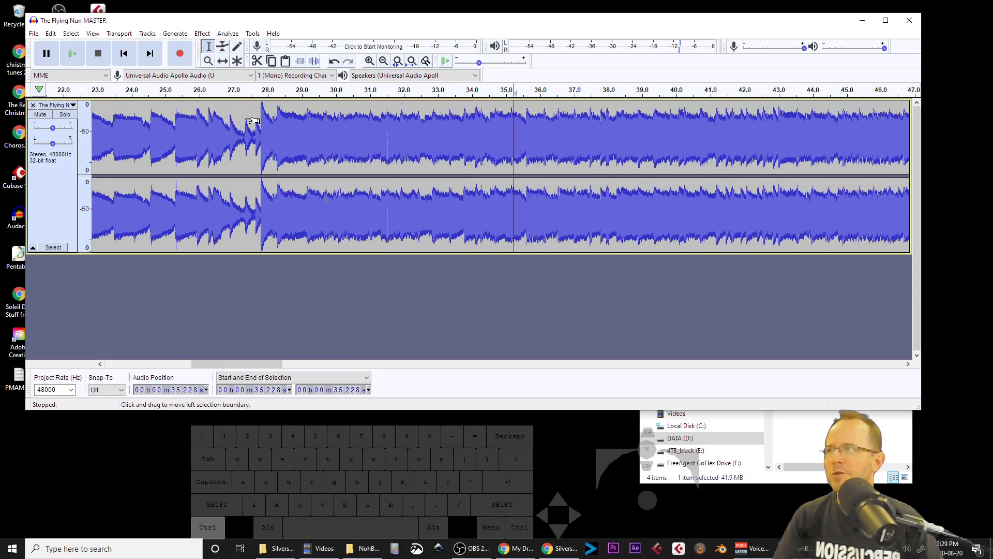
scroll(257, 130, "up", 2)
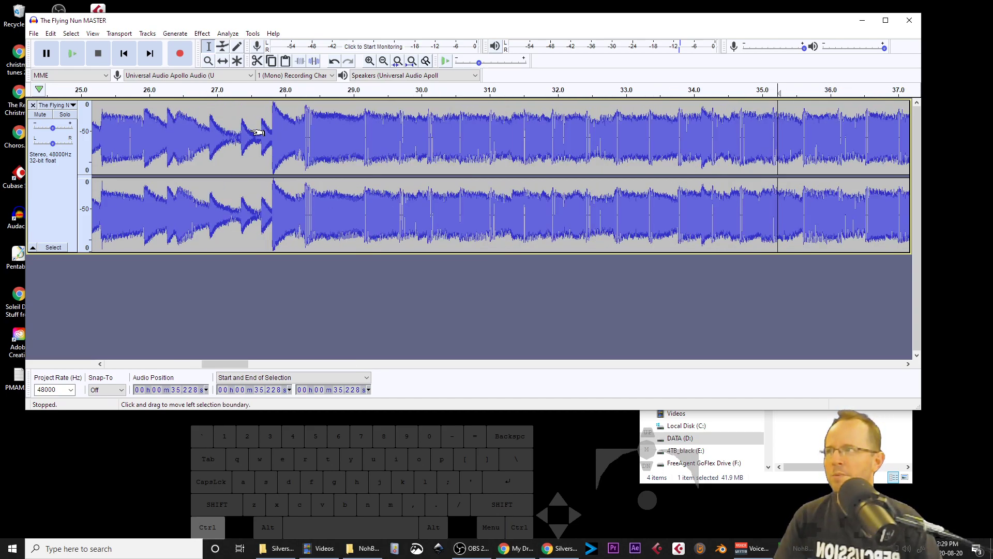
scroll(302, 138, "down", 5)
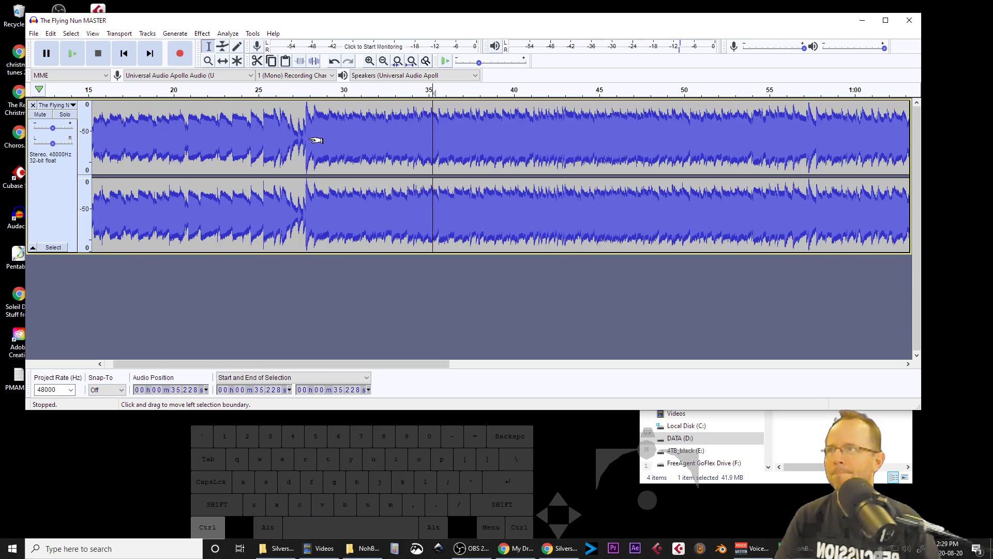
scroll(299, 142, "down", 1)
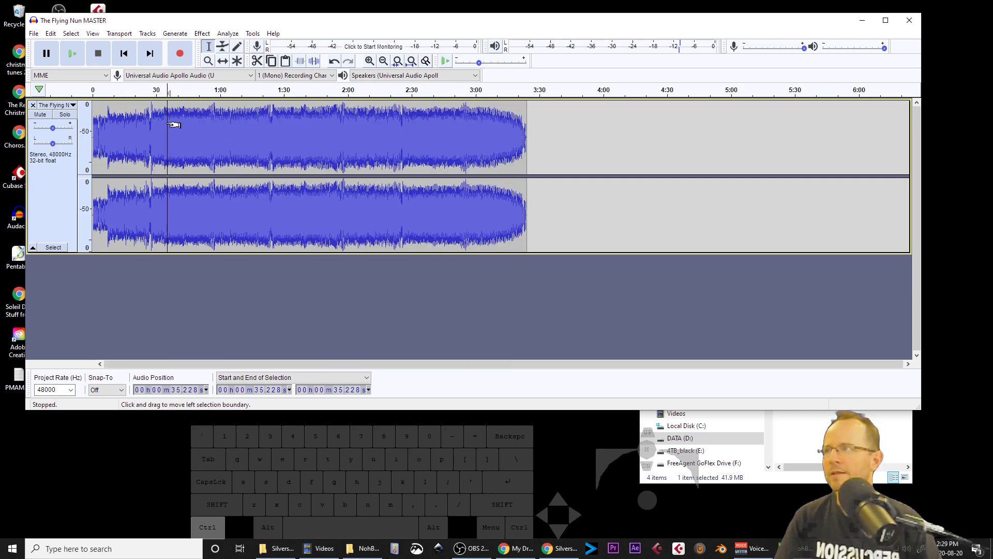
scroll(154, 128, "up", 1)
scroll(156, 127, "up", 3)
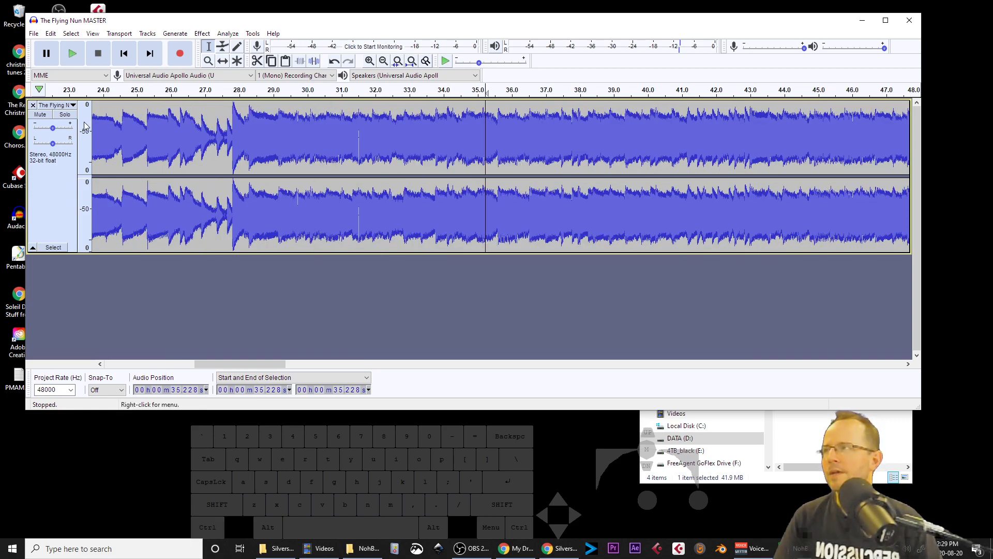
scroll(88, 117, "up", 1)
scroll(89, 116, "up", 1)
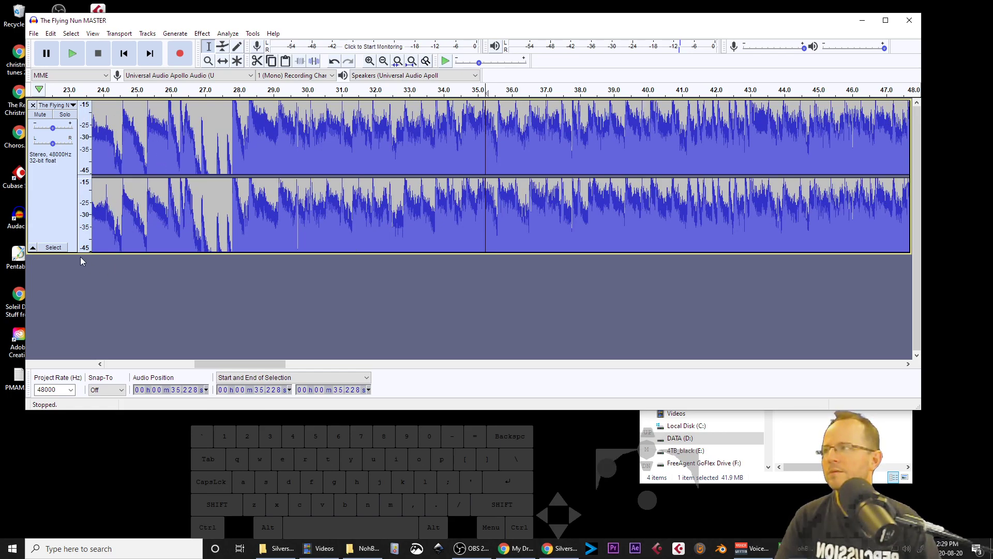
Step: Enlarge the track height and zoom the dB vertical scale range to examine the levels
left_click_drag(82, 253, 85, 362)
left_click_drag(130, 411, 137, 505)
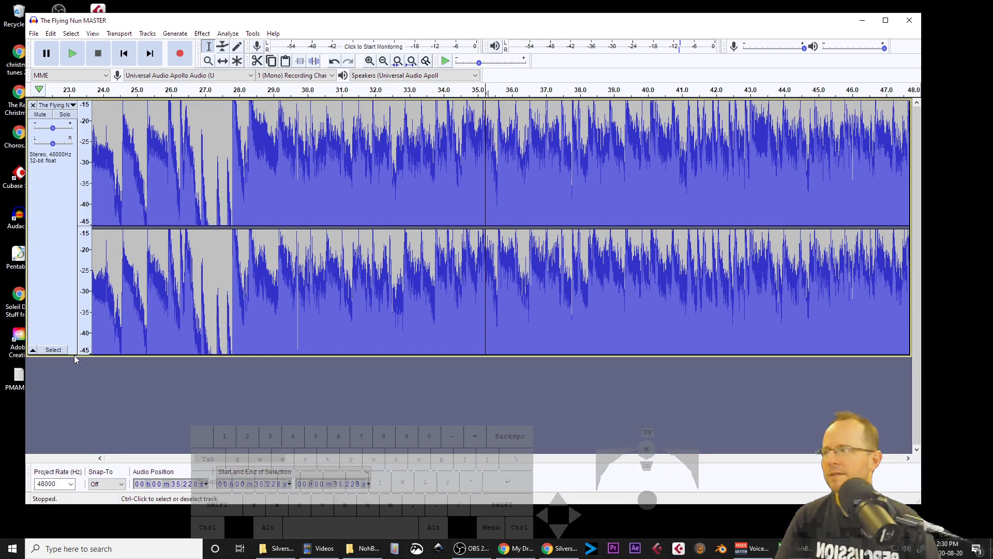
left_click_drag(86, 355, 91, 453)
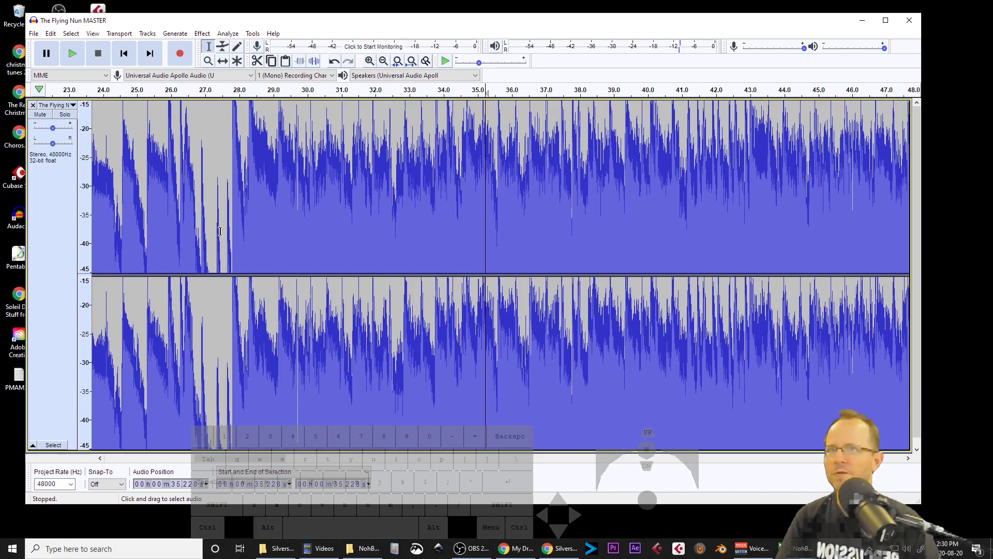
scroll(89, 221, "down", 3)
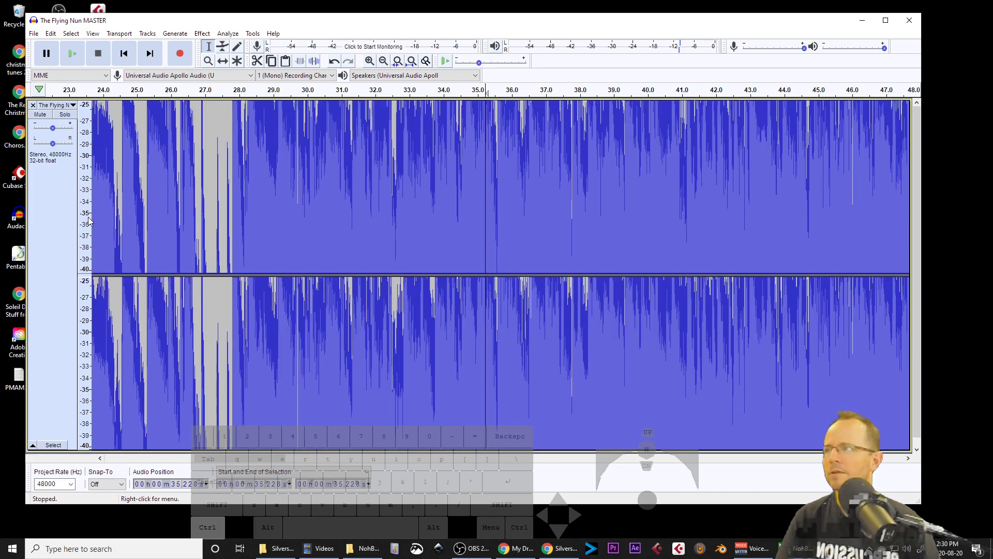
scroll(89, 221, "down", 1)
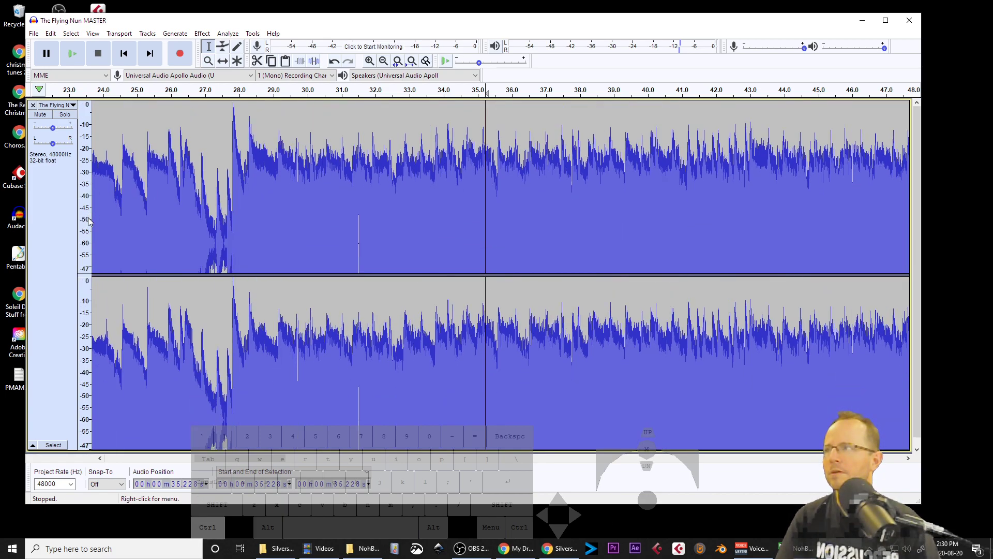
scroll(89, 221, "down", 1)
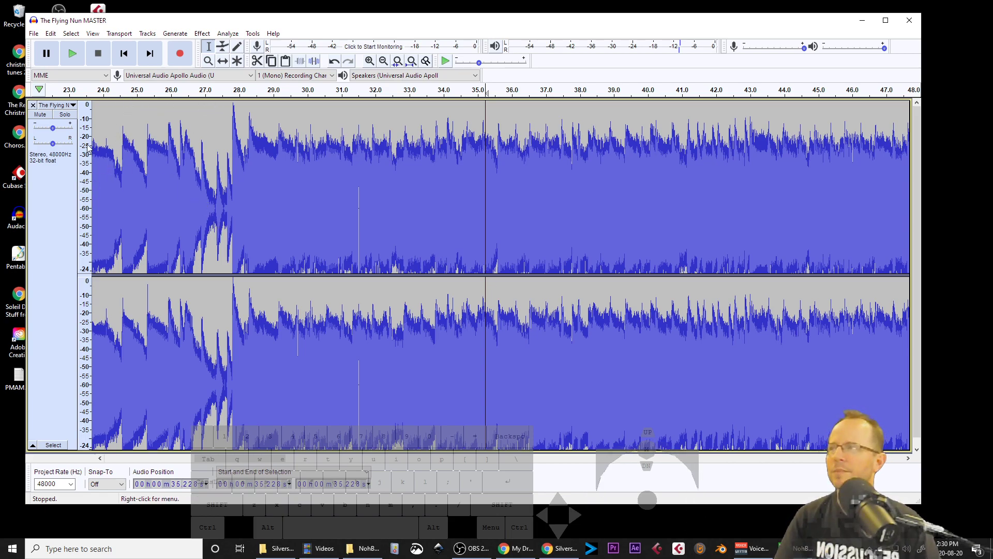
scroll(253, 168, "down", 1)
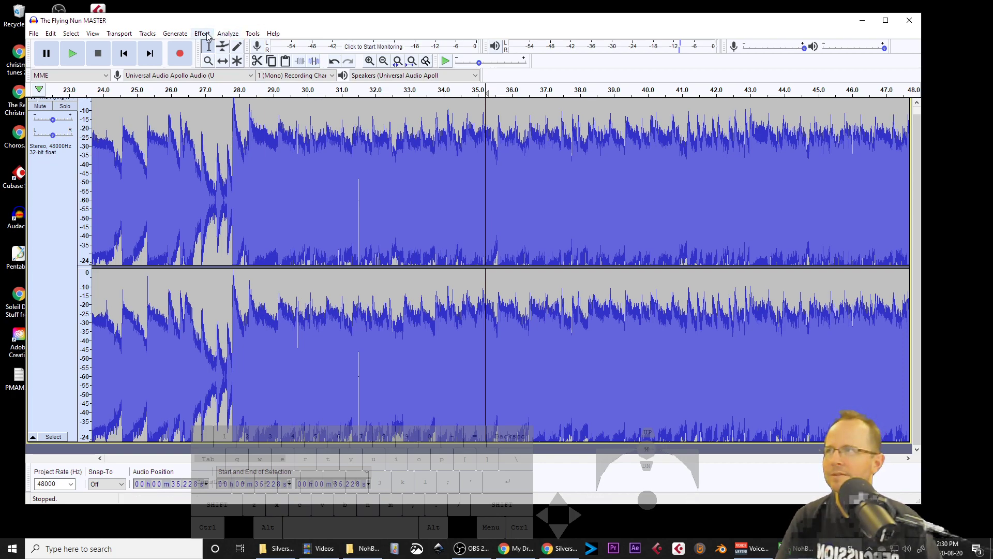
Step: Select the audio section from about 25 to 31 seconds of the track
key("ctrl+a")
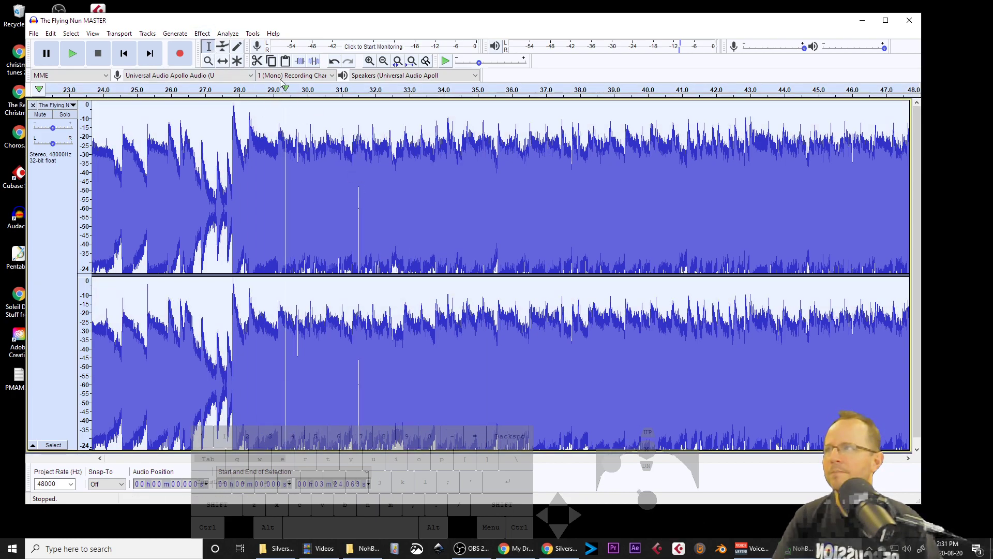
scroll(452, 176, "down", 3, "ctrl")
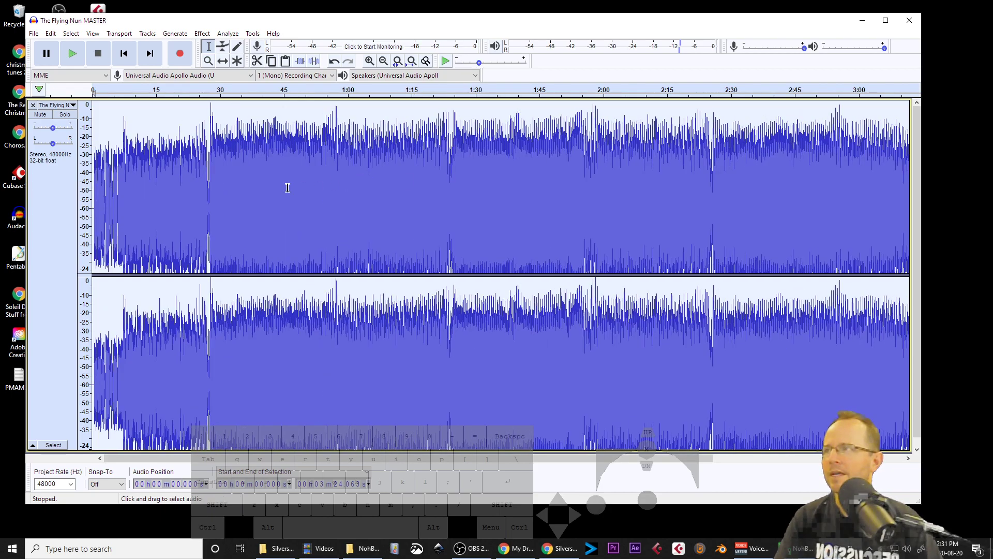
left_click(254, 188)
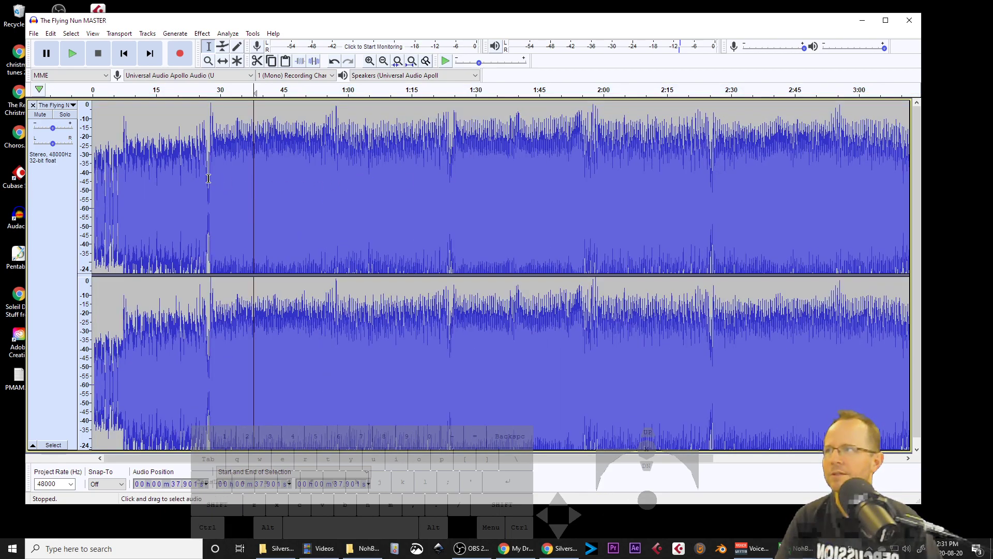
left_click_drag(200, 180, 220, 182)
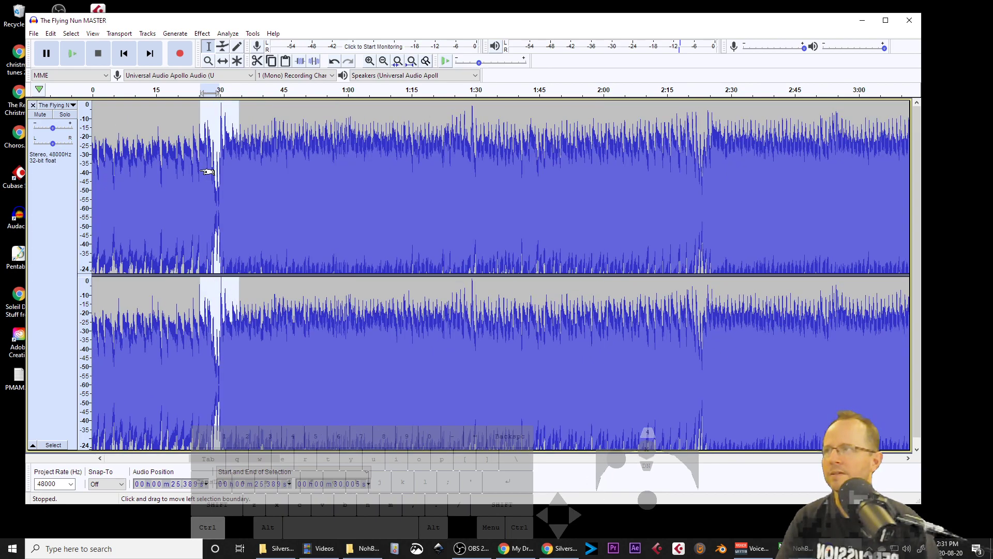
scroll(206, 171, "up", 5, "ctrl")
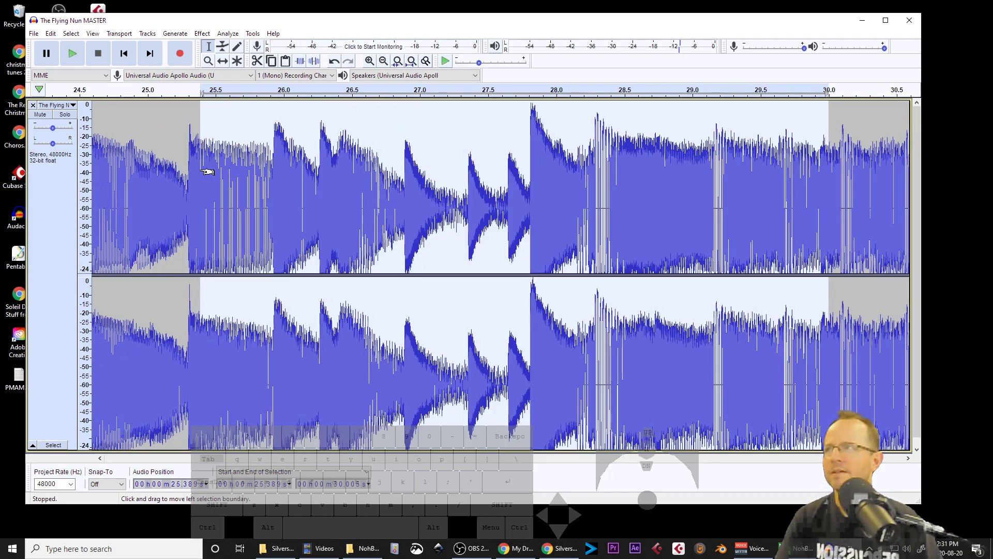
scroll(206, 173, "down", 3, "ctrl")
left_click_drag(192, 181, 290, 178)
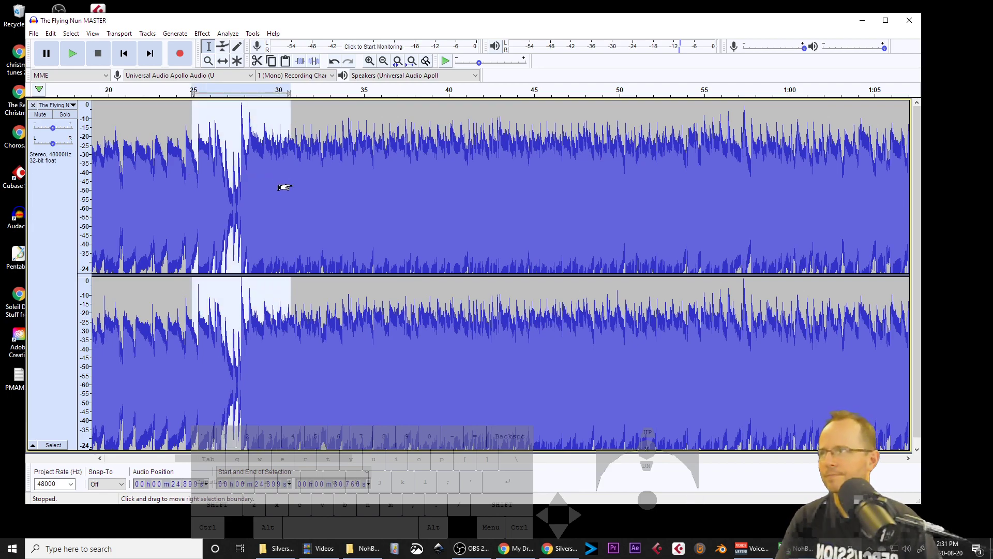
Step: Open the Compressor on the selection and set threshold -25 dB, ratio 4:1, noise floor -80 dB, with make-up gain turned off
left_click(201, 33)
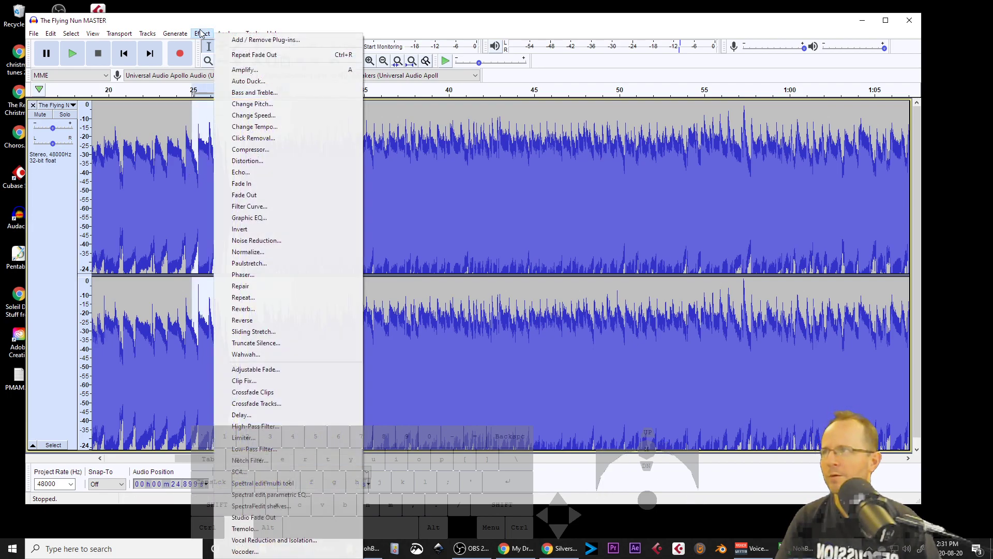
left_click(262, 154)
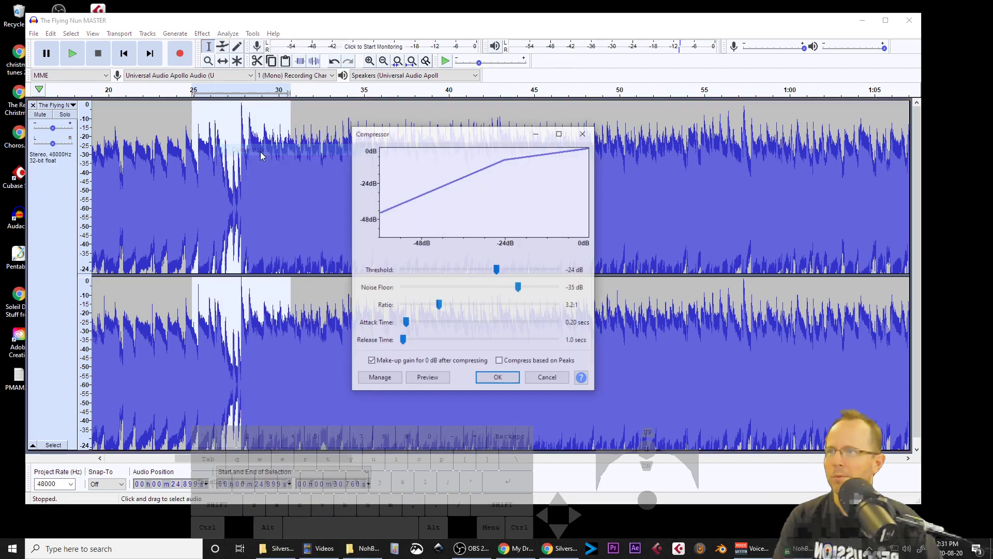
left_click_drag(498, 270, 496, 274)
left_click_drag(438, 305, 452, 305)
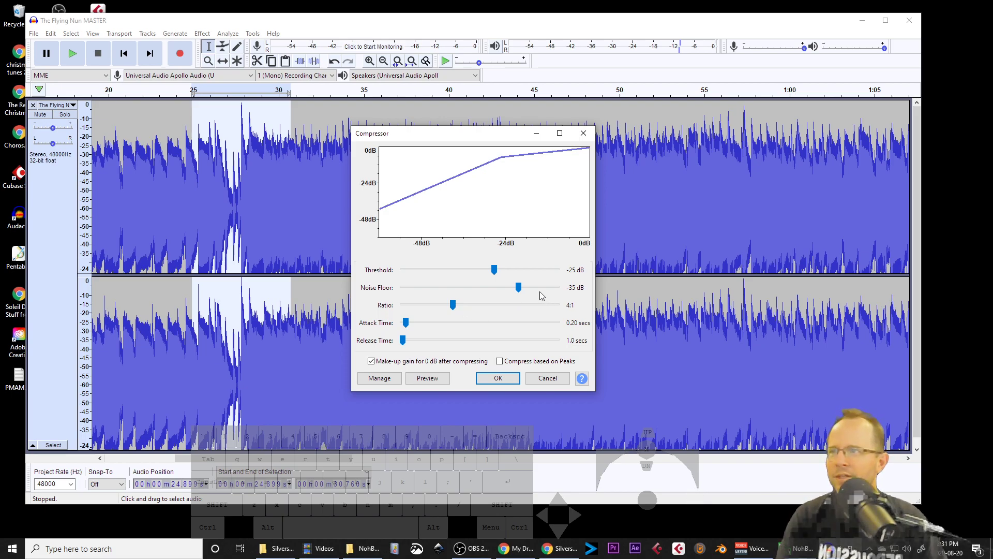
left_click_drag(518, 287, 362, 294)
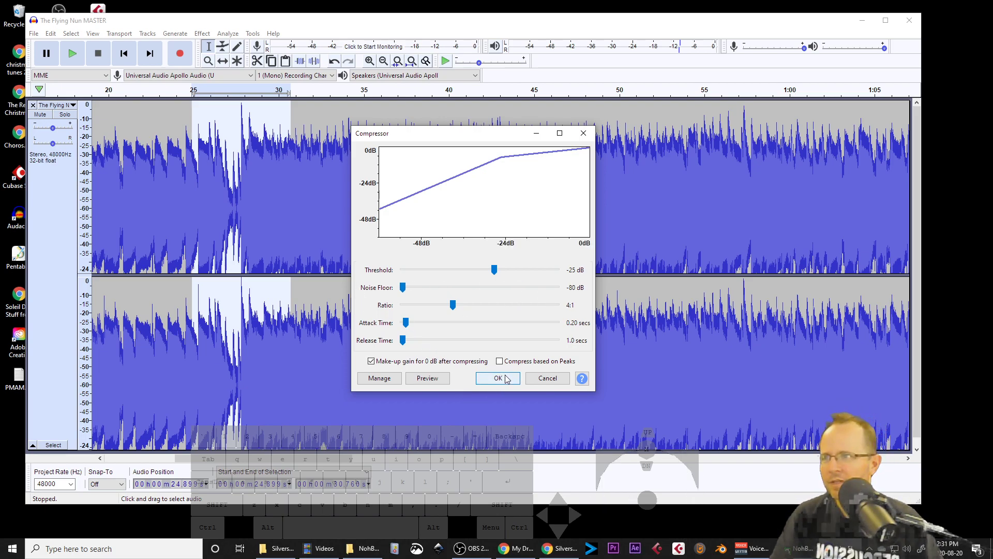
left_click(371, 362)
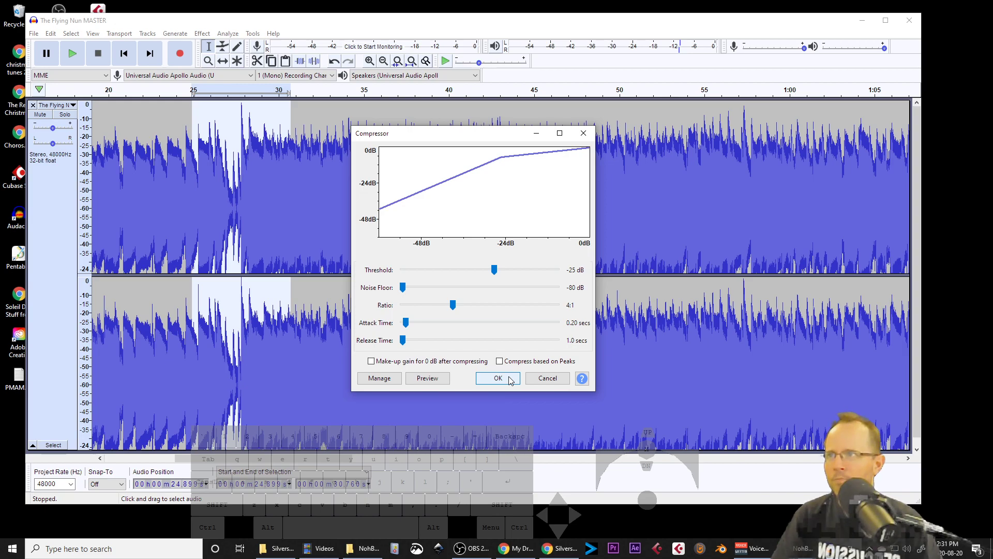
Step: Preview the compressor effect on the selected section
left_click(435, 381)
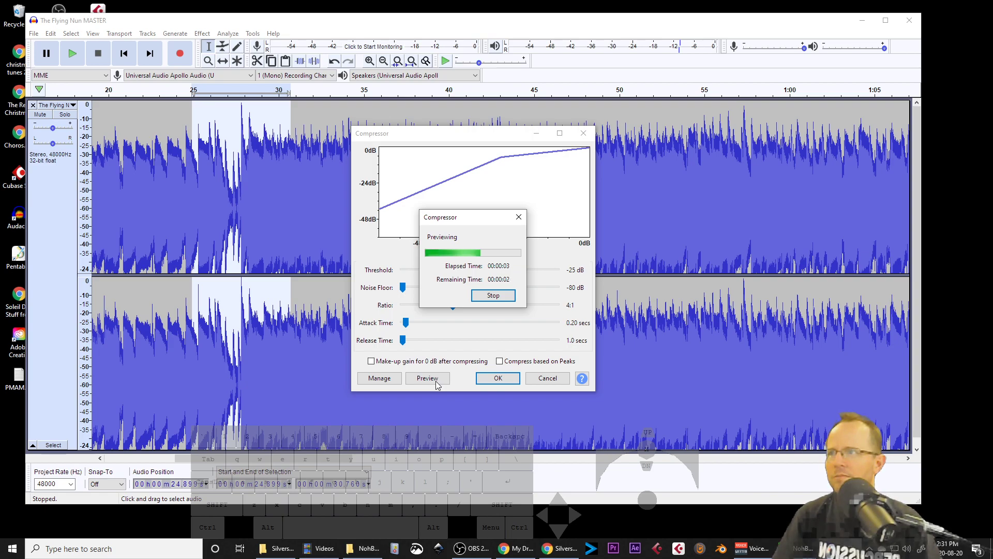
left_click(492, 297)
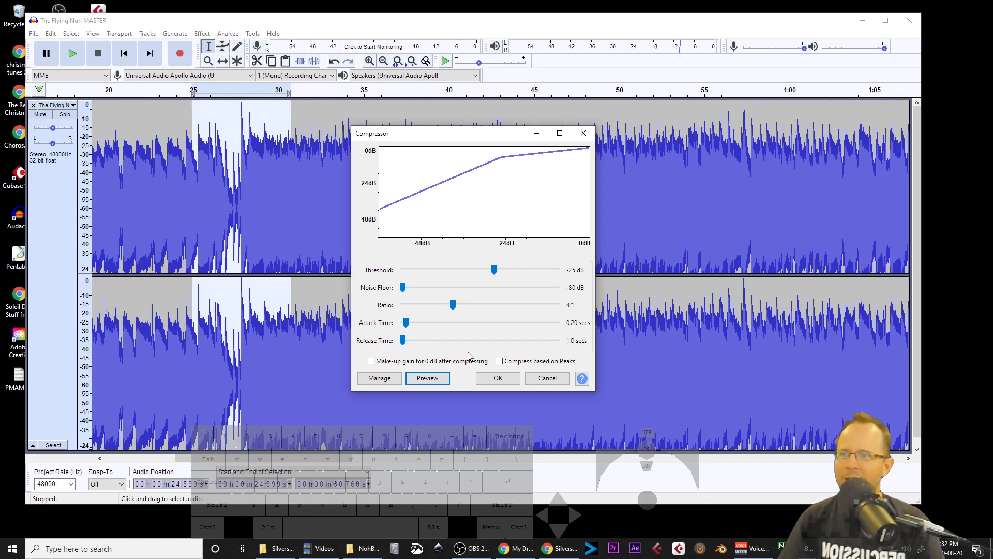
left_click(443, 379)
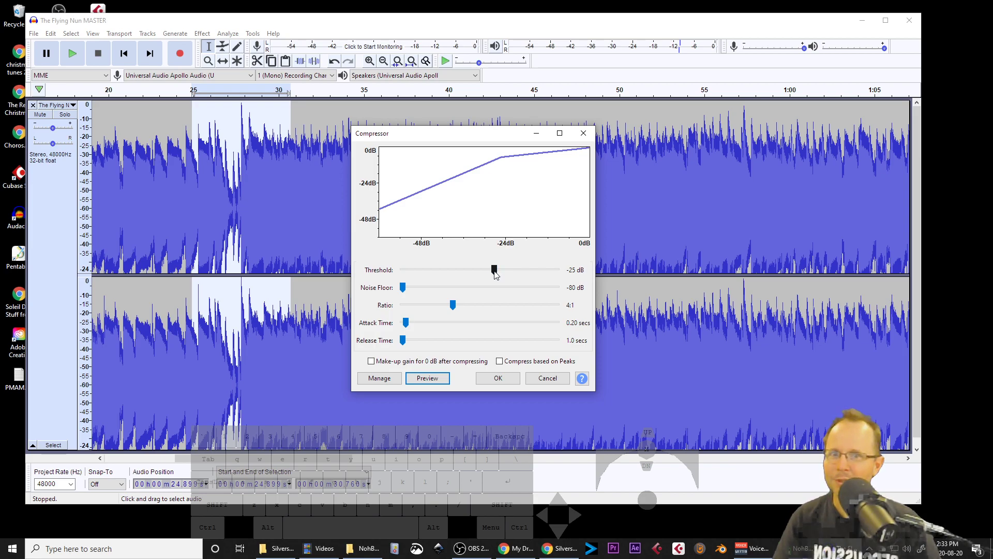
Step: Set the compressor threshold to -20 dB and ratio to 2:1, and preview the result
left_click_drag(494, 270, 505, 277)
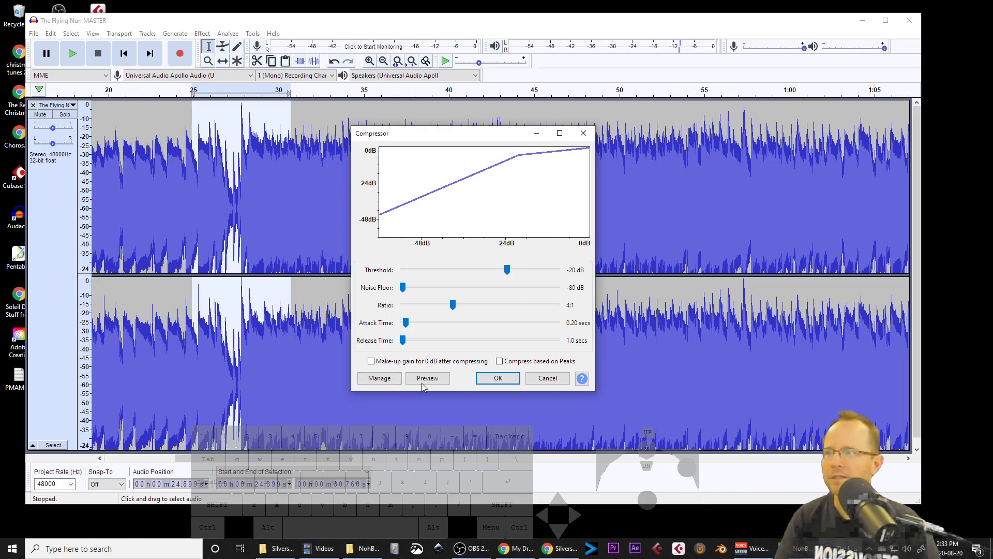
left_click_drag(453, 306, 417, 312)
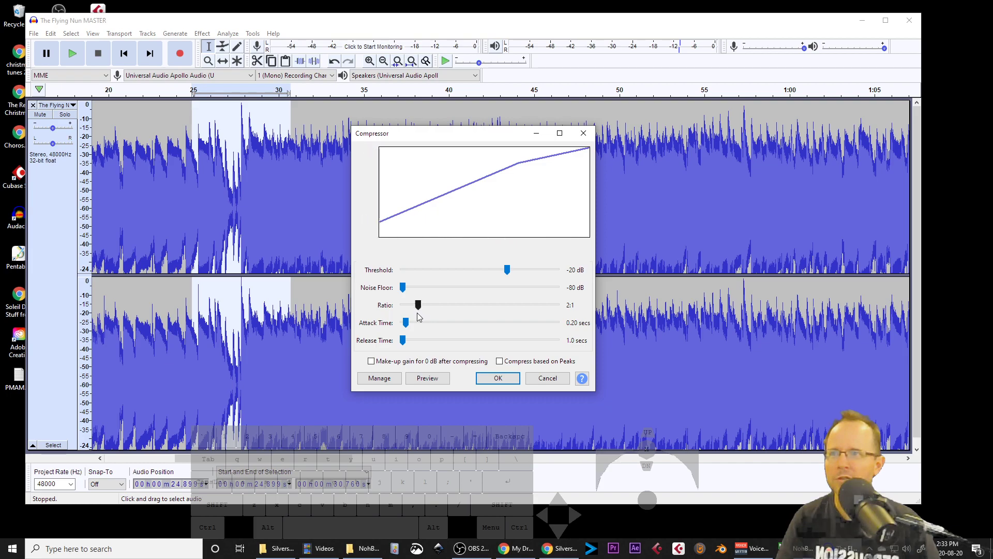
left_click(426, 379)
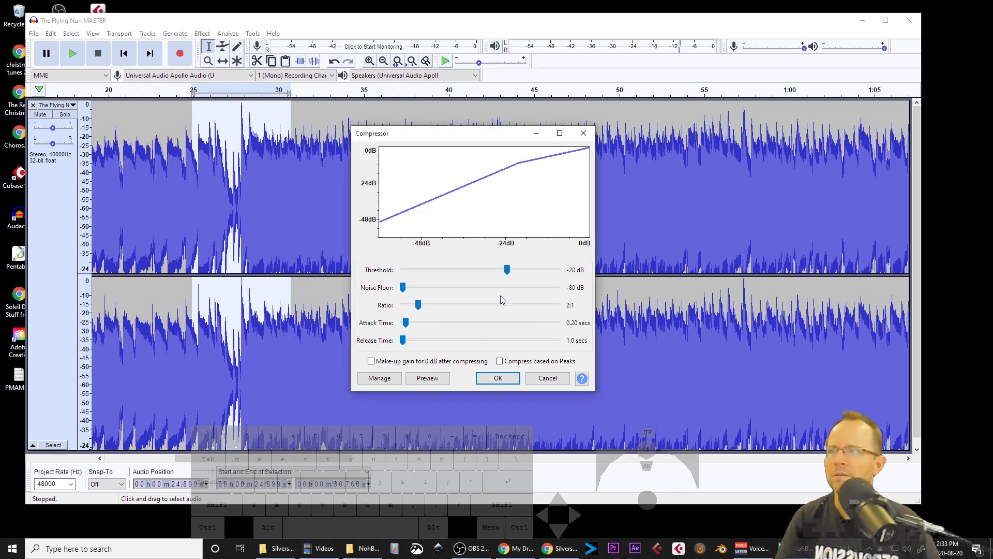
Step: Set the compressor threshold to -15 dB and preview the result
mouse_move(505, 275)
left_mouse_down()
mouse_move(475, 277)
mouse_move(520, 276)
left_mouse_up()
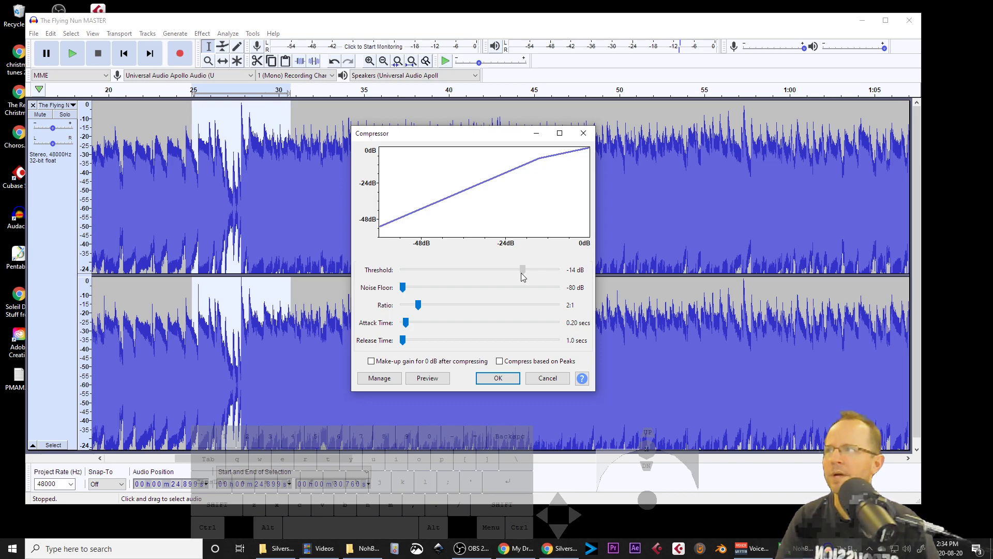
left_click_drag(521, 274, 517, 273)
left_click(428, 378)
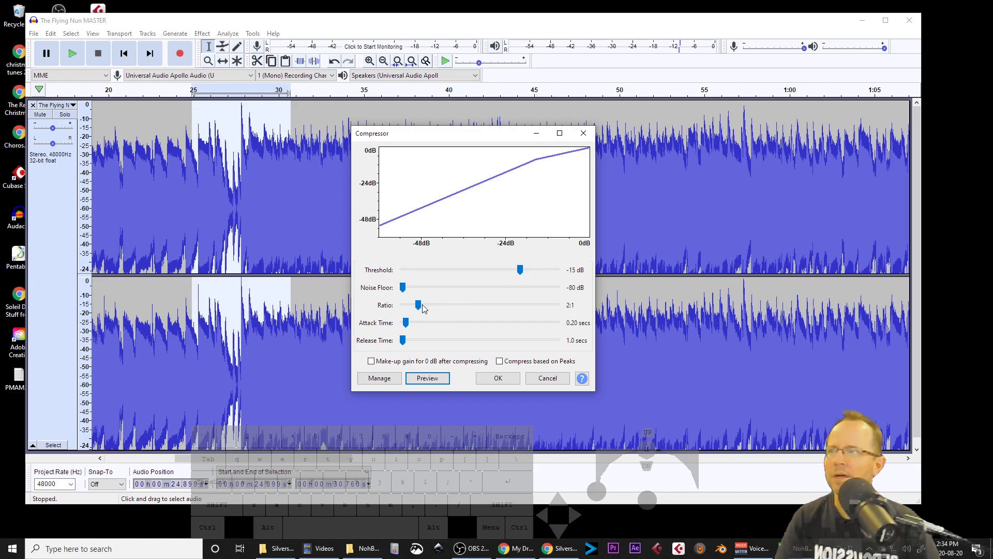
Step: Preview with a 4:1 ratio, set the ratio to 3:1, and close the Compressor without applying
left_click_drag(419, 304, 454, 306)
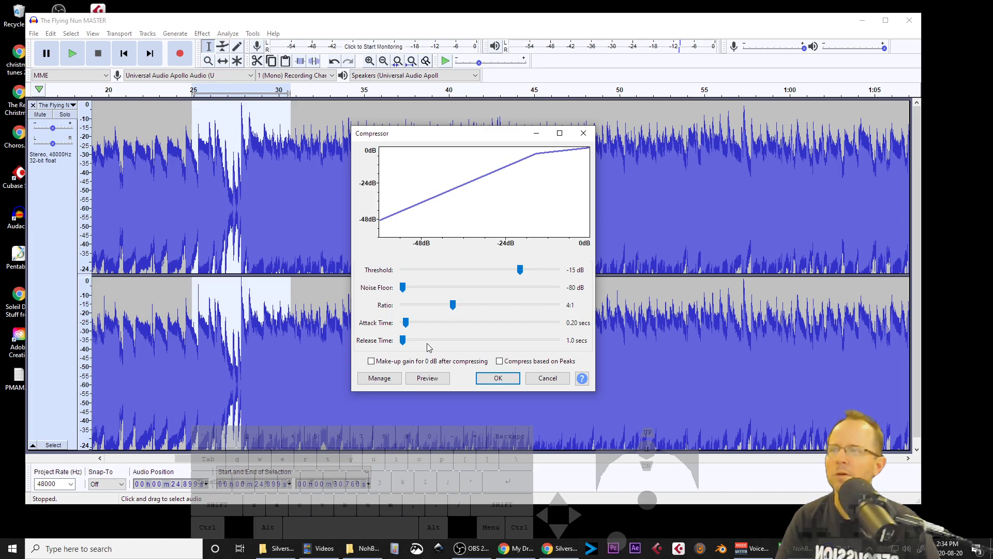
left_click(428, 379)
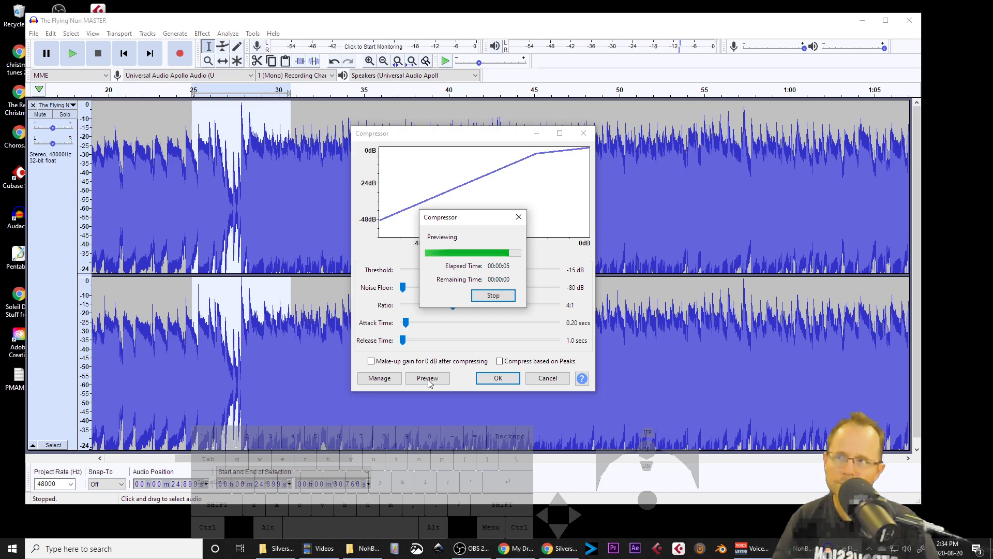
left_click_drag(453, 306, 434, 309)
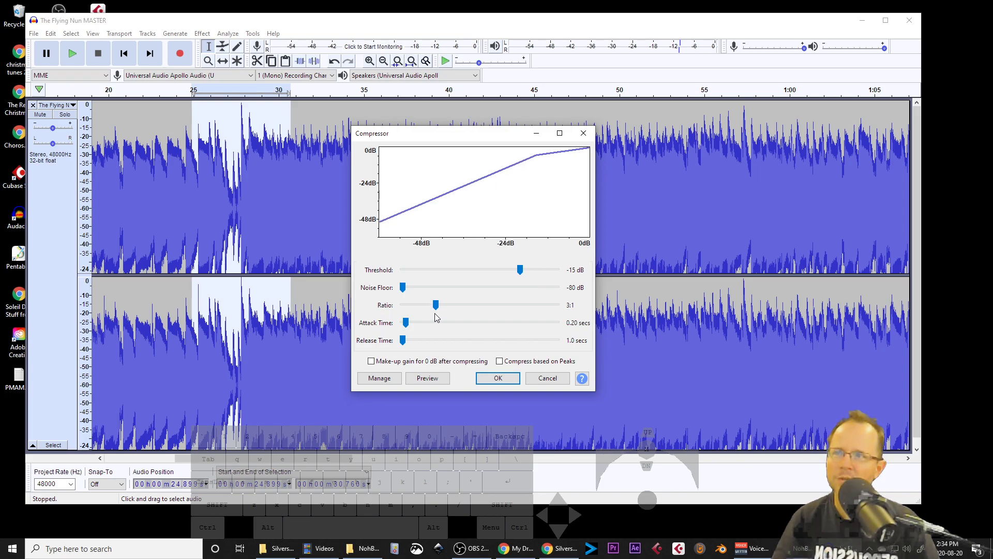
left_click(540, 378)
Step: Select the whole track and apply the Compressor with threshold -15 dB and ratio 3:1
key("ctrl+a")
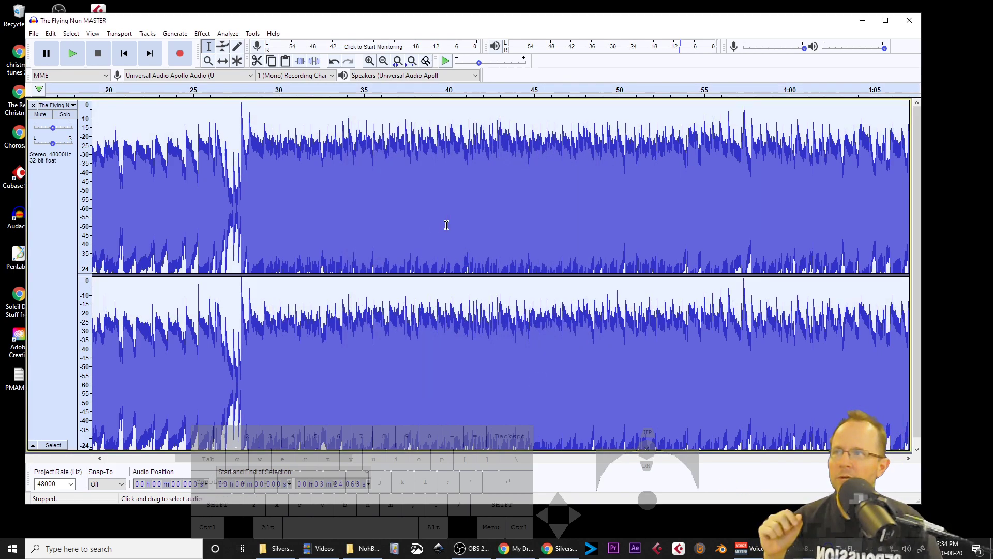
left_click(202, 33)
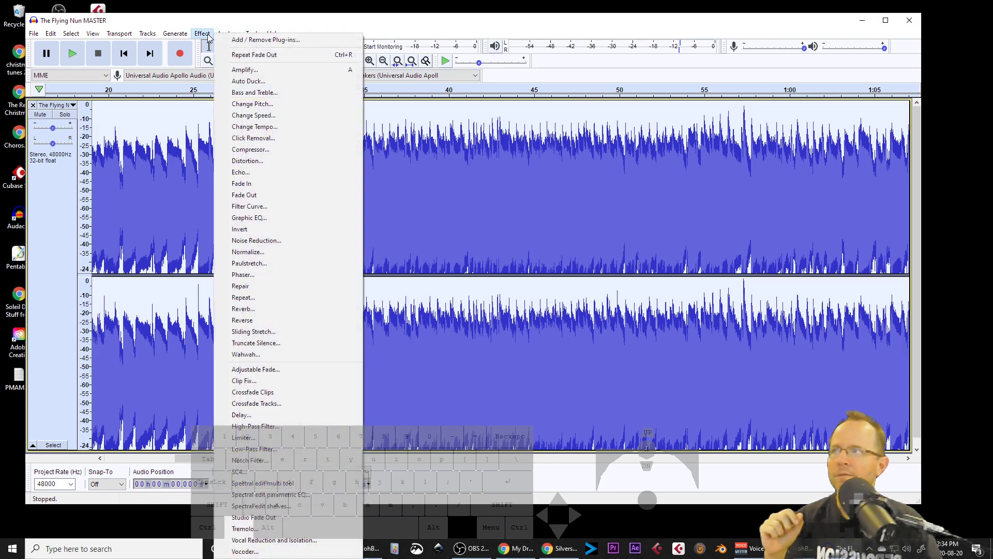
left_click(242, 149)
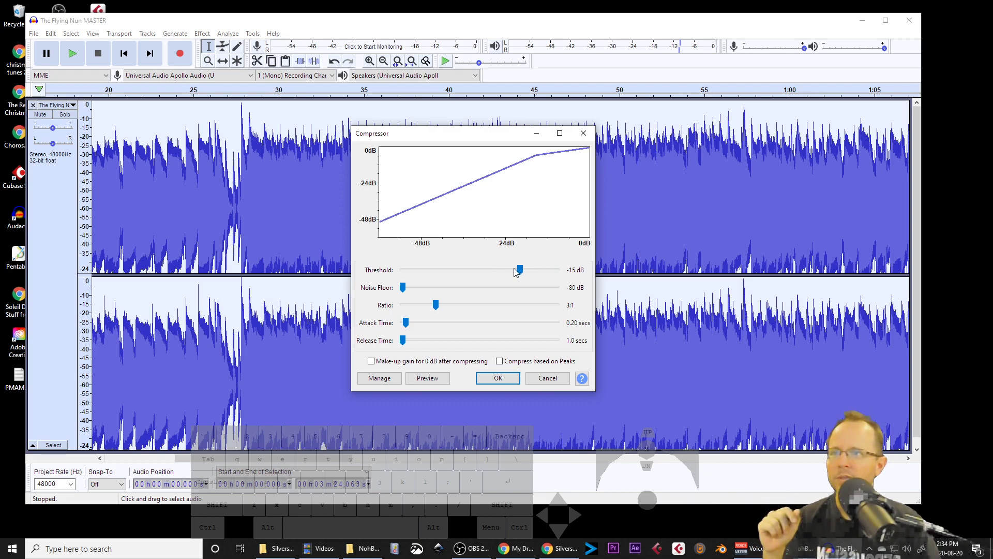
left_click(514, 382)
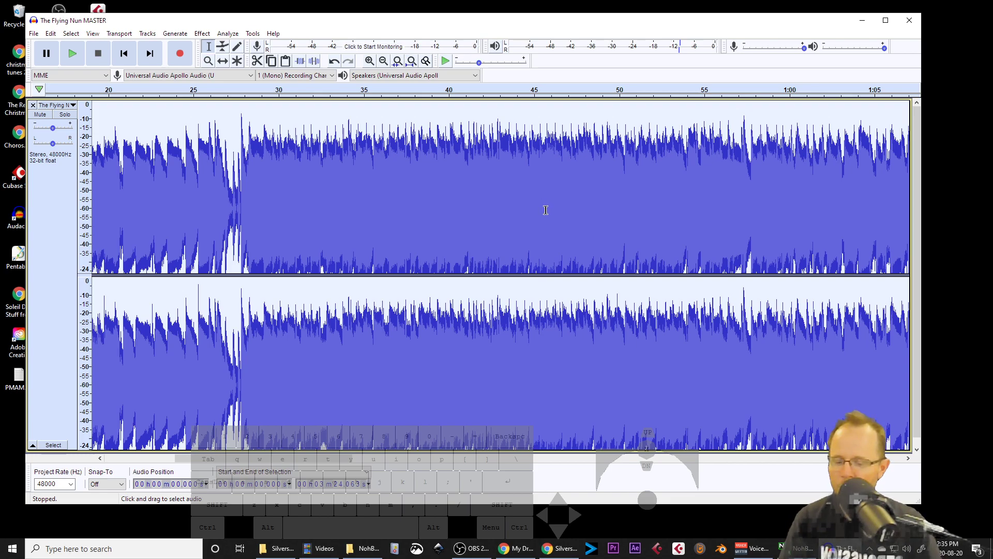
Step: Undo and redo the compression to compare the track before and after
key("ctrl")
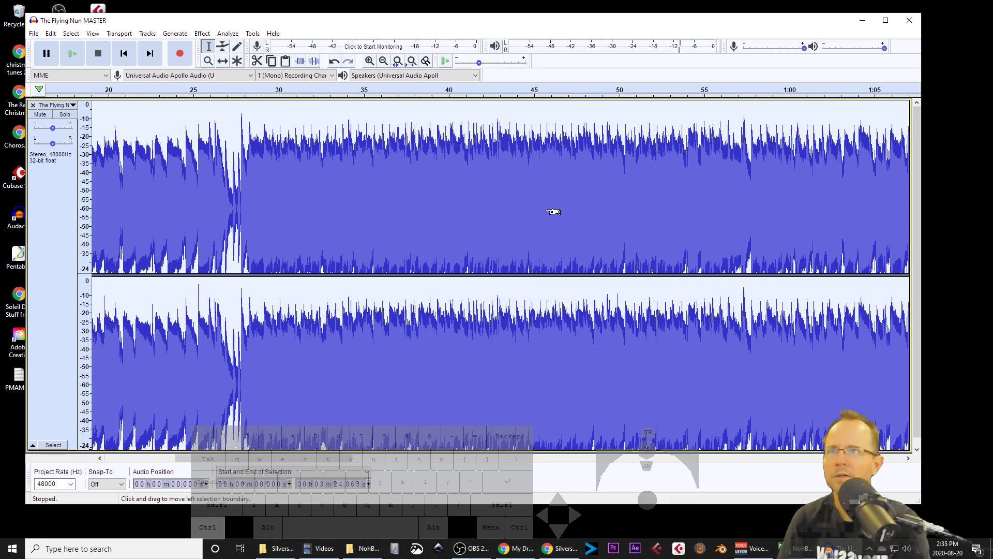
key("ctrl+z")
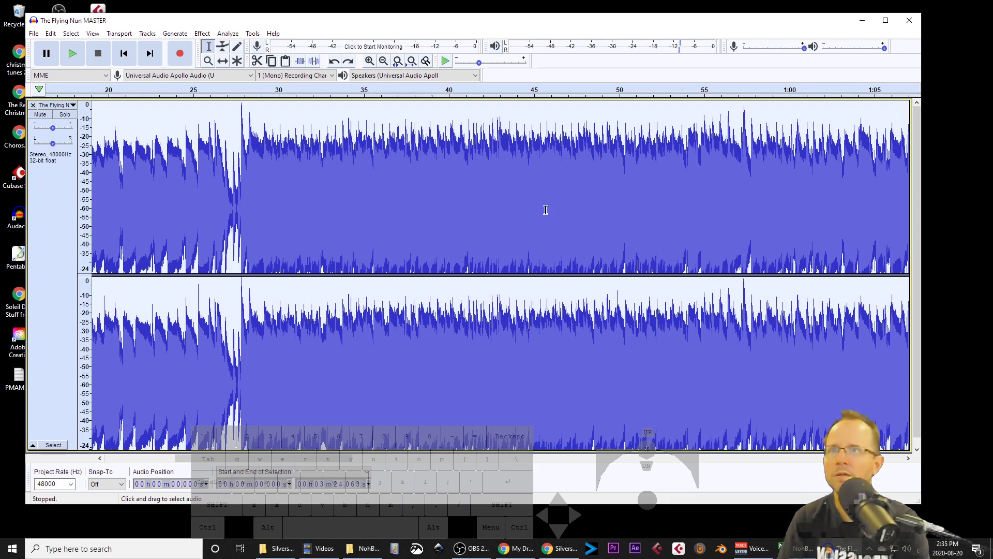
key("ctrl+y")
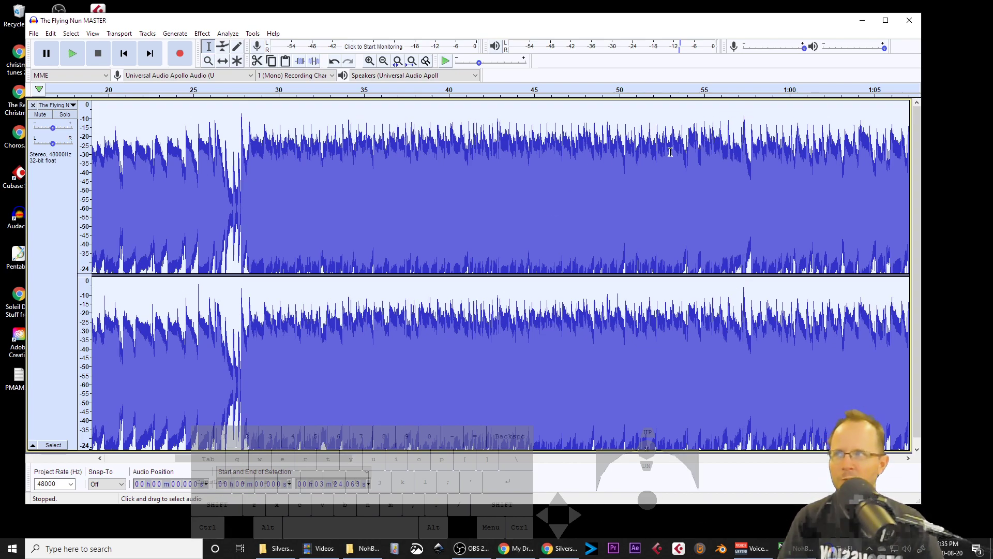
Step: Zoom the timeline out to the whole song and zoom the dB vertical scale to examine the compressed levels
scroll(690, 176, "down", 3, "ctrl")
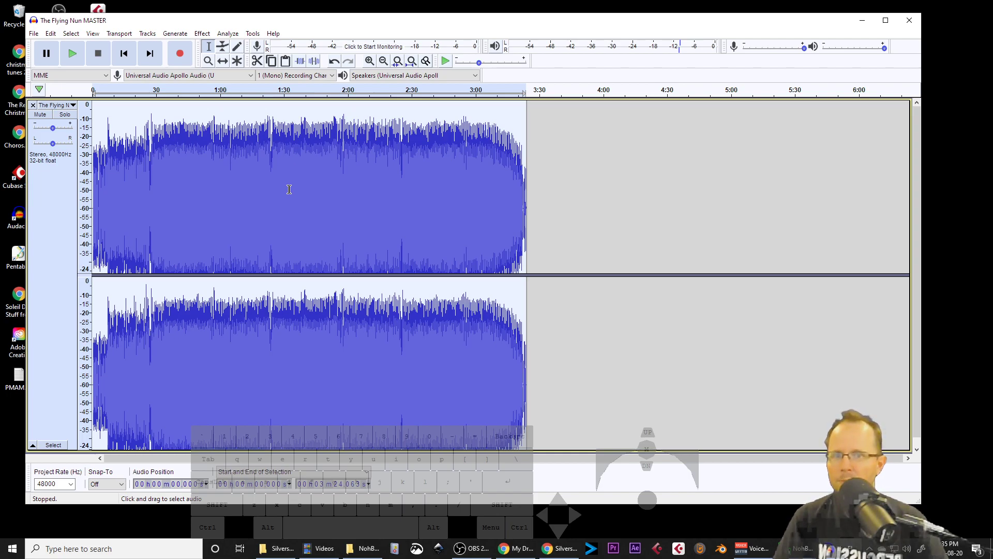
scroll(168, 155, "up", 4, "ctrl")
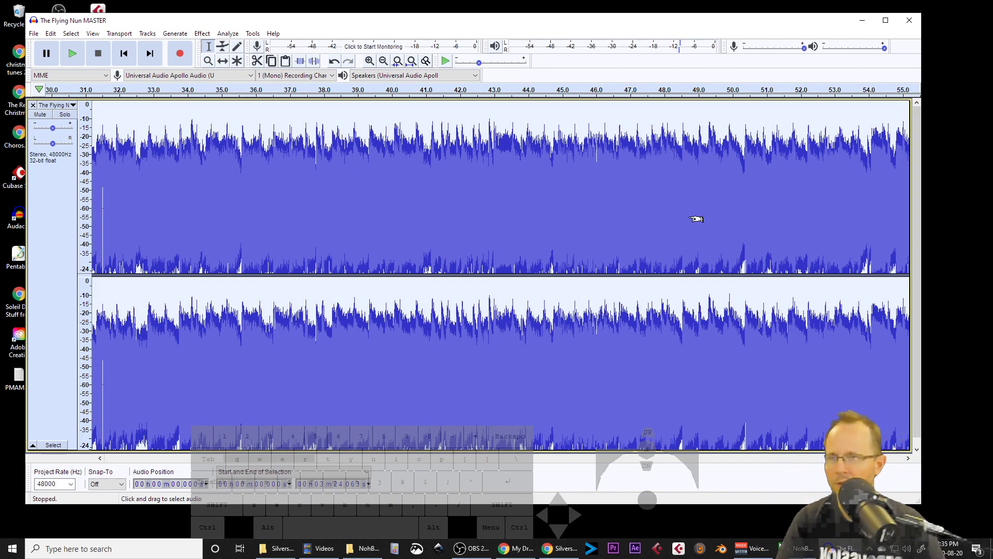
scroll(696, 217, "down", 2, "ctrl")
scroll(688, 219, "down", 1, "ctrl")
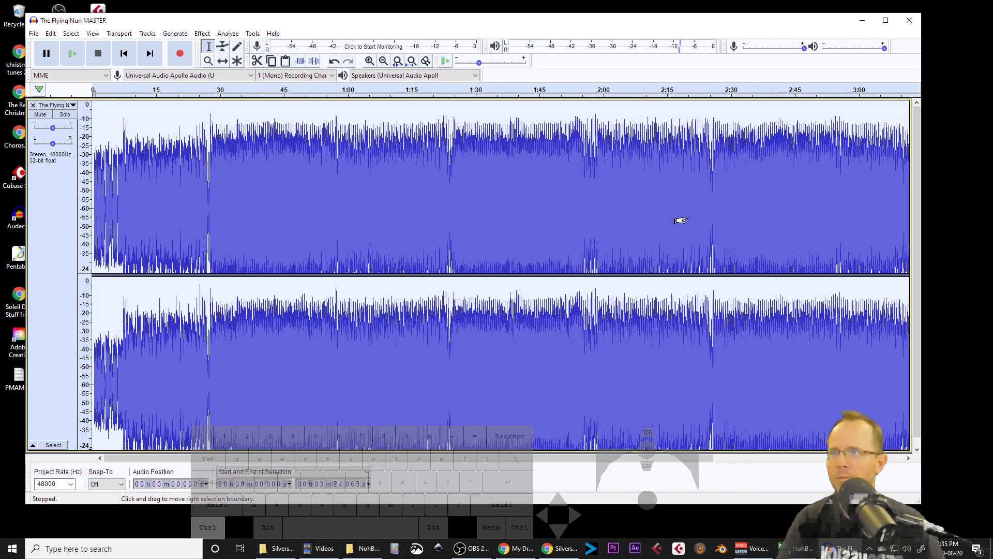
scroll(686, 217, "down", 1, "ctrl")
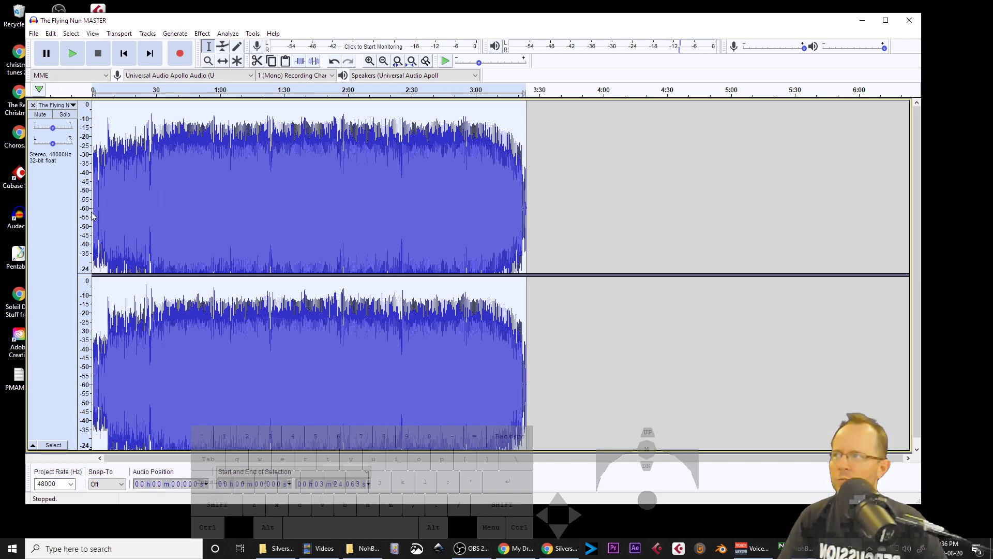
scroll(91, 216, "up", 1)
scroll(91, 216, "down", 2)
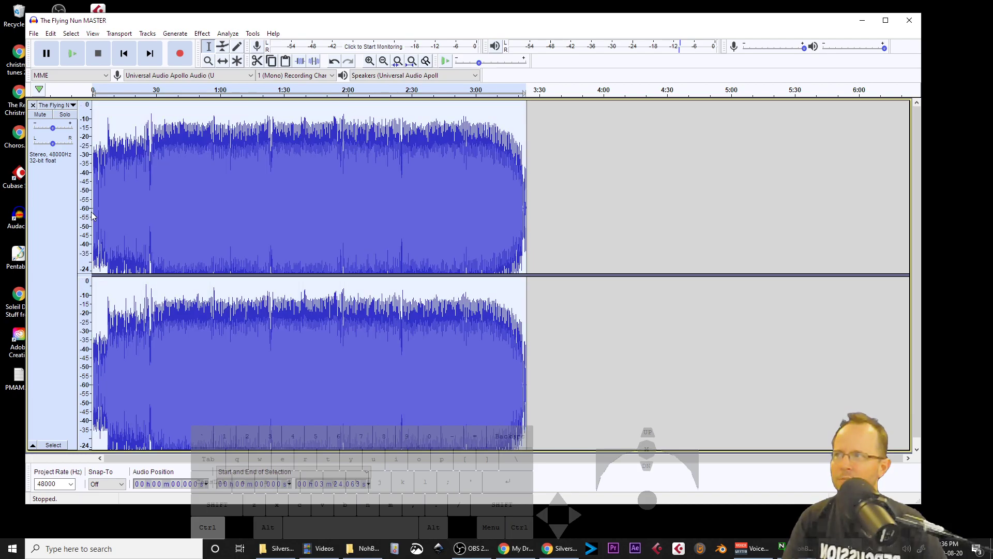
scroll(85, 139, "up", 1)
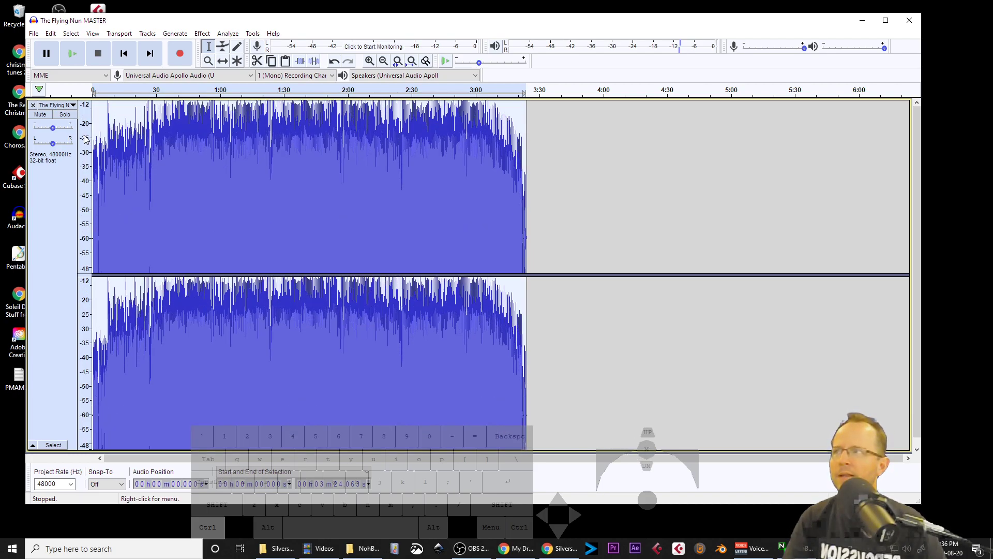
Step: Select the passage from about 1:54 to 1:59 and preview the Compressor on it
scroll(85, 139, "down", 1)
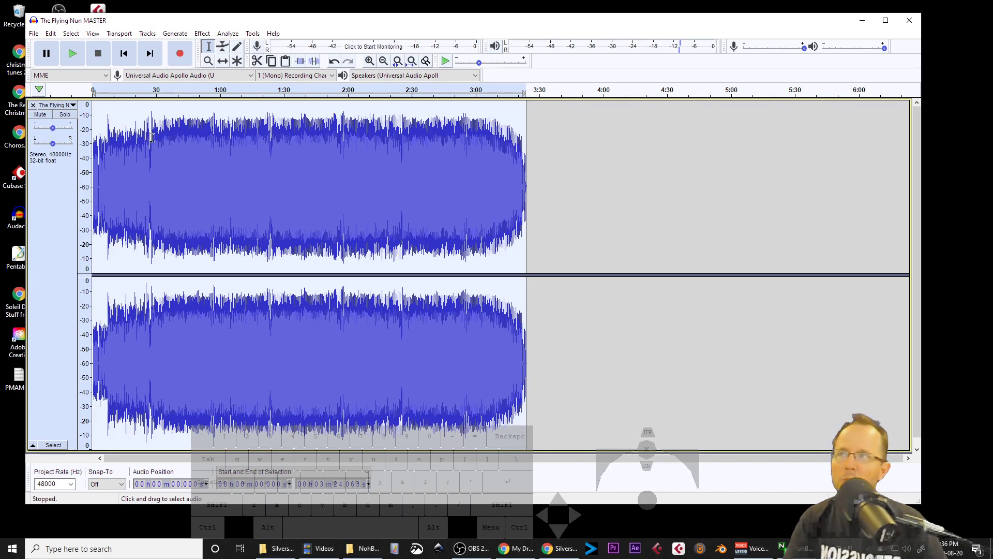
left_click_drag(334, 141, 342, 143)
scroll(343, 144, "up", 3)
left_click_drag(272, 148, 364, 154)
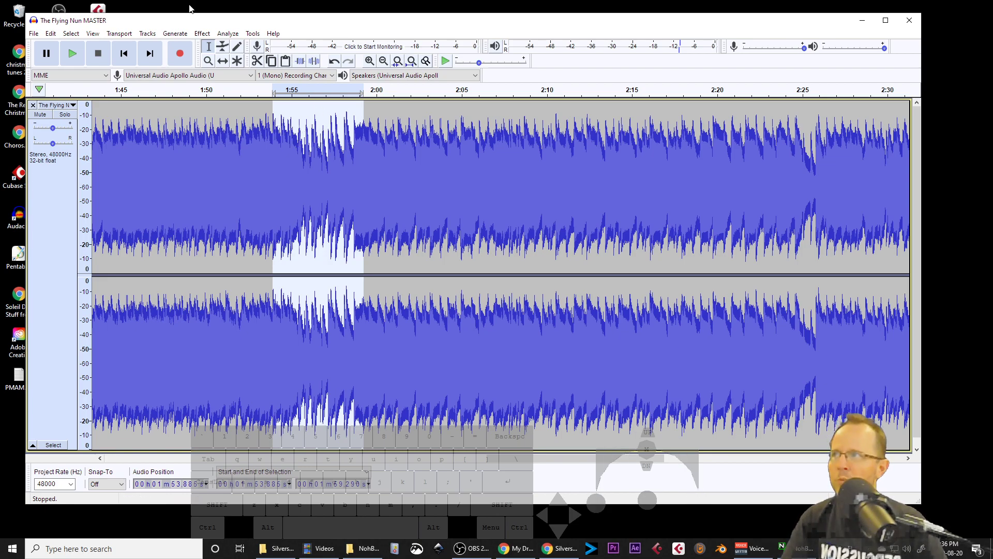
left_click(202, 33)
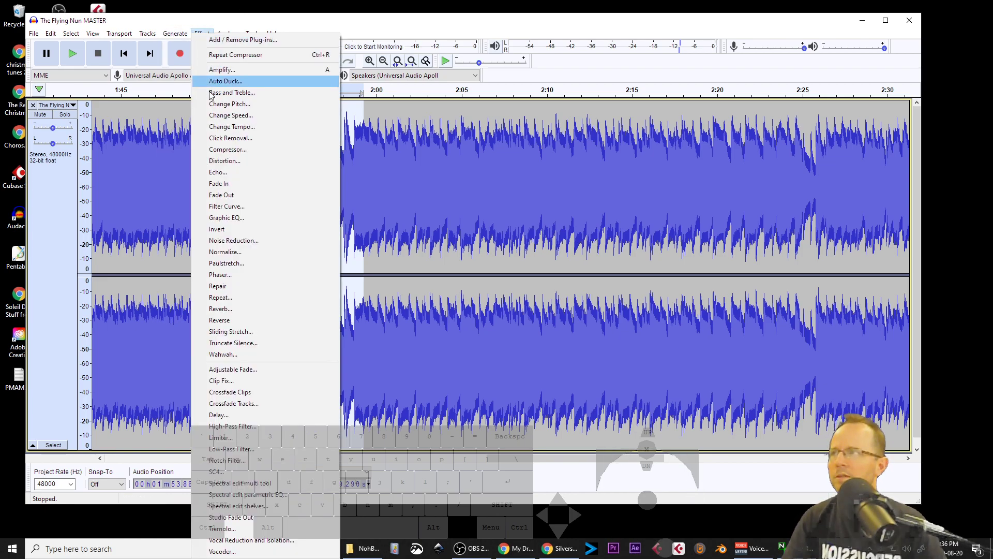
left_click(228, 149)
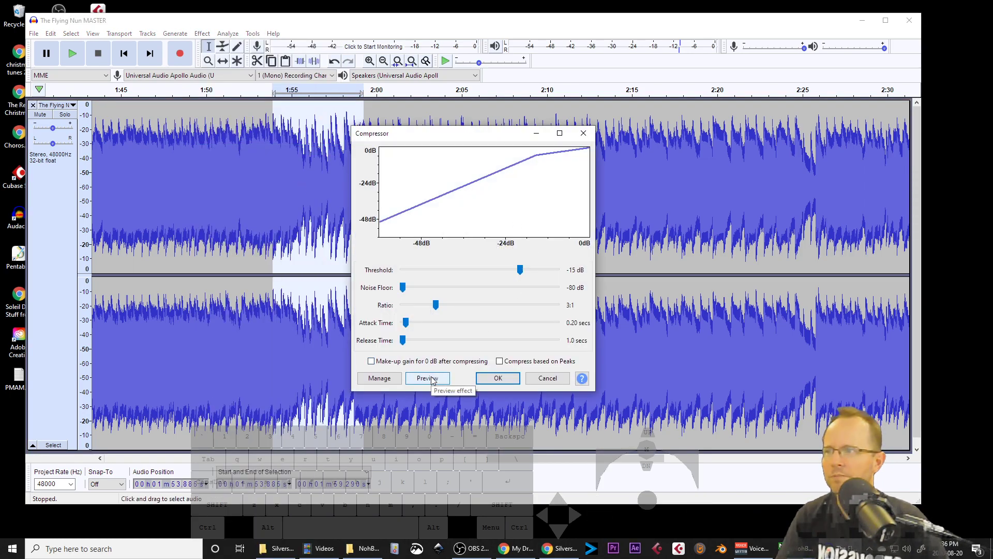
left_click(427, 378)
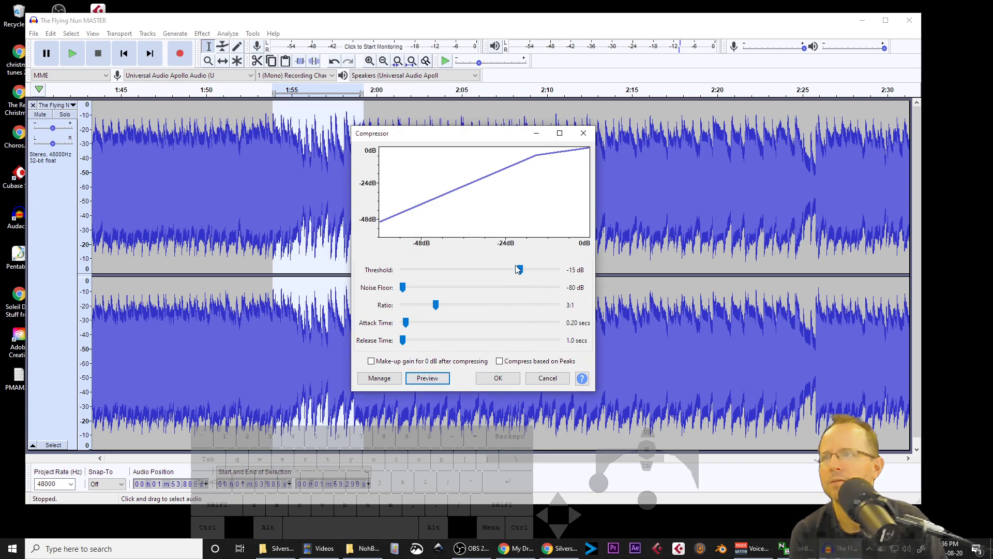
Step: Preview the Compressor with the threshold at -1 dB and close it without applying
left_click_drag(519, 270, 556, 270)
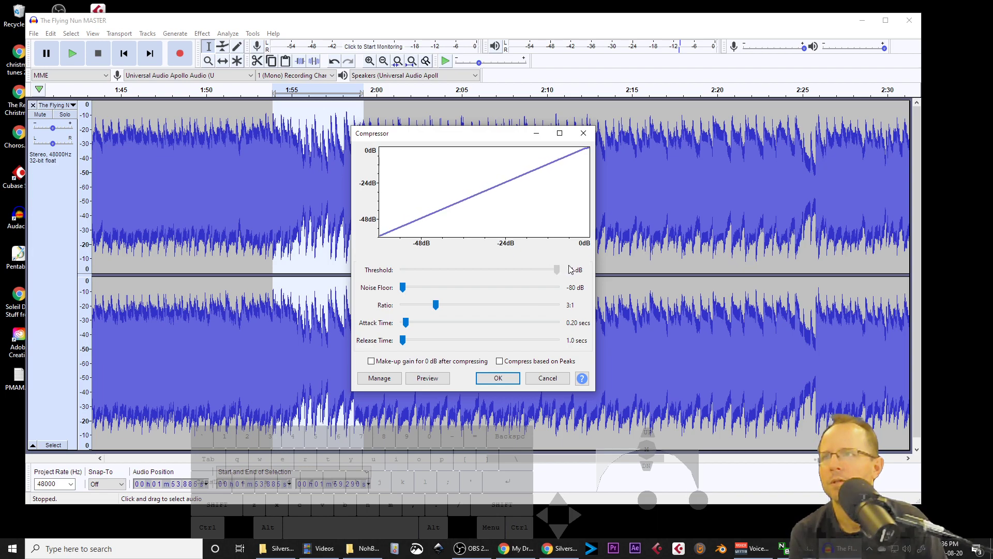
left_click(433, 380)
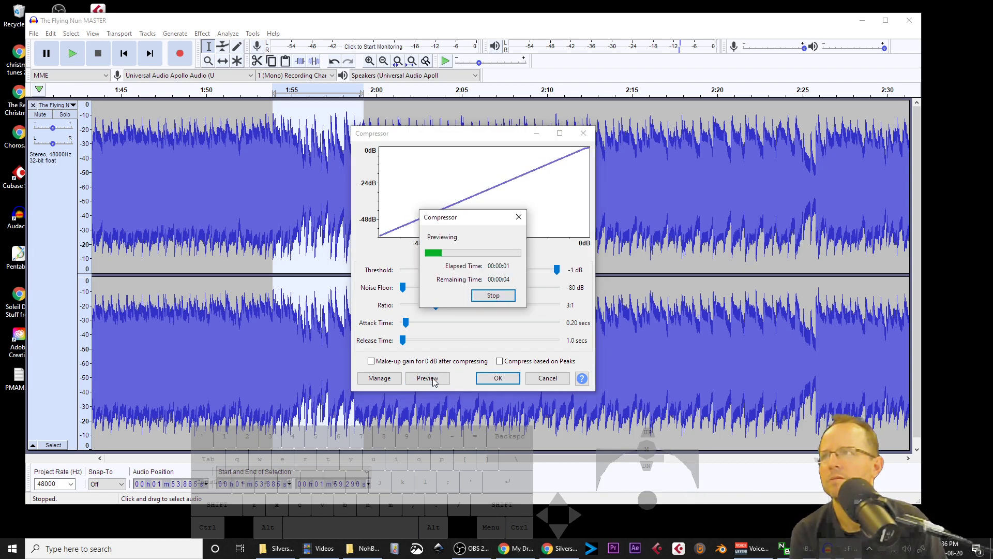
left_click(546, 378)
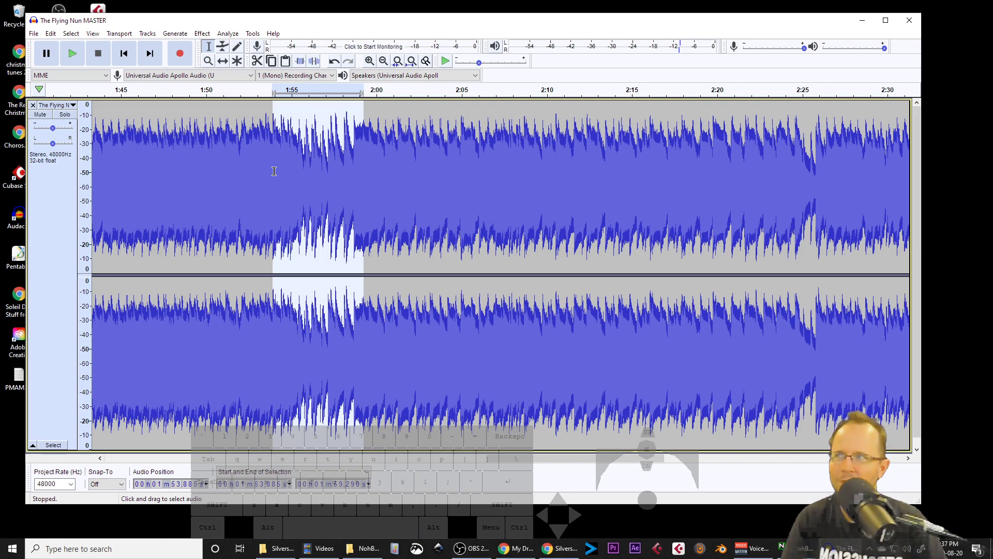
Step: Play the selected passage briefly and undo the whole-track compression
key("space")
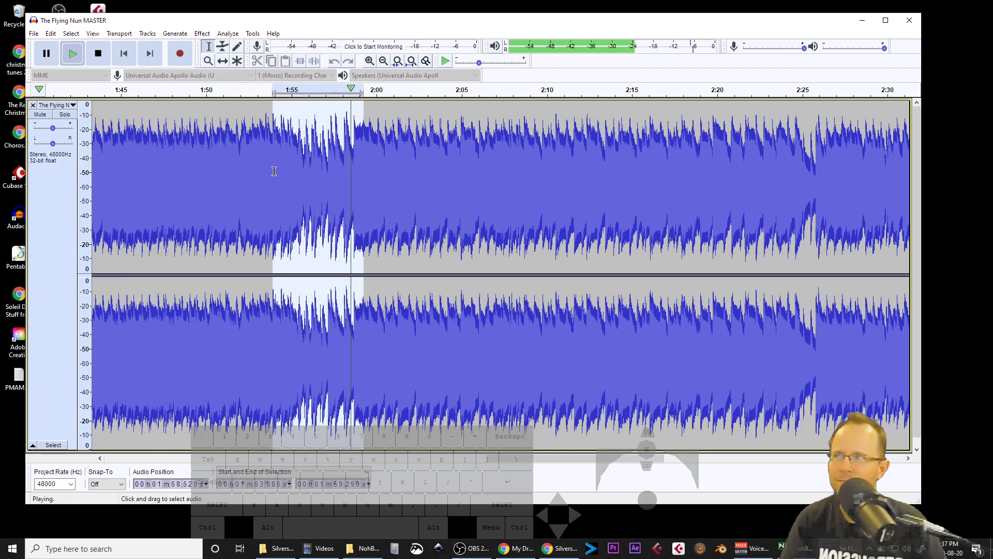
key("space")
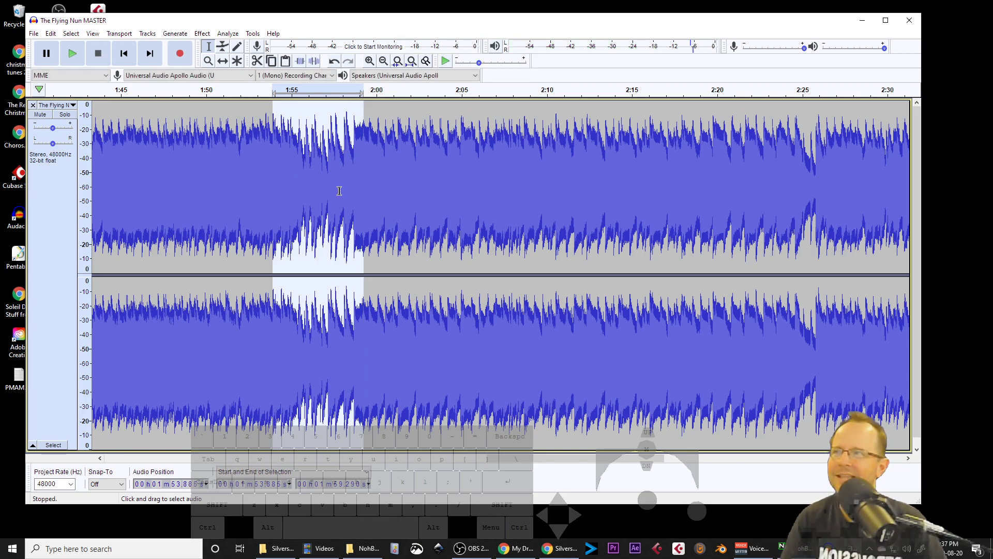
scroll(349, 202, "down", 4, "ctrl")
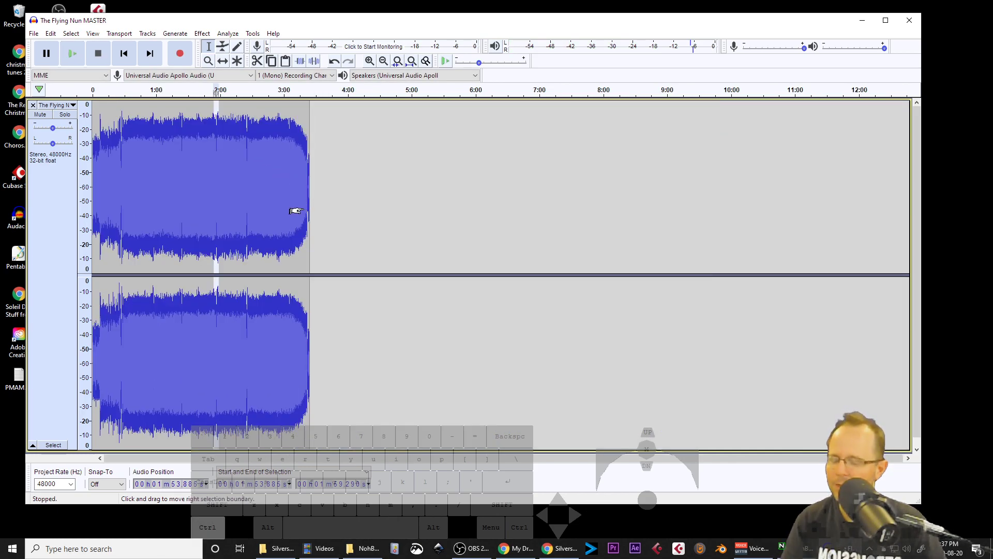
key("ctrl+z")
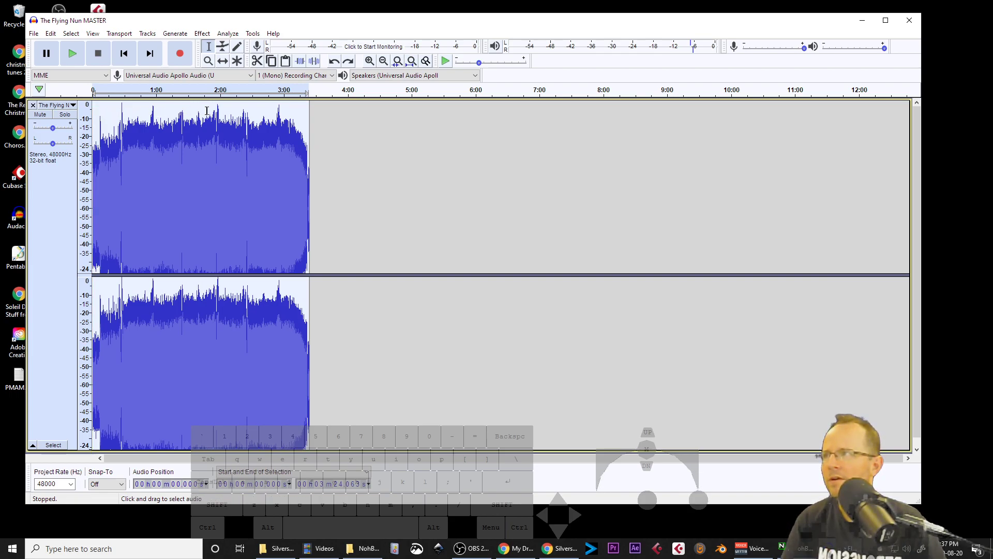
Step: Zoom the dB scale in on the loudest peaks and fit the whole song to the window
left_click(85, 119)
left_click(85, 109)
left_click(86, 109)
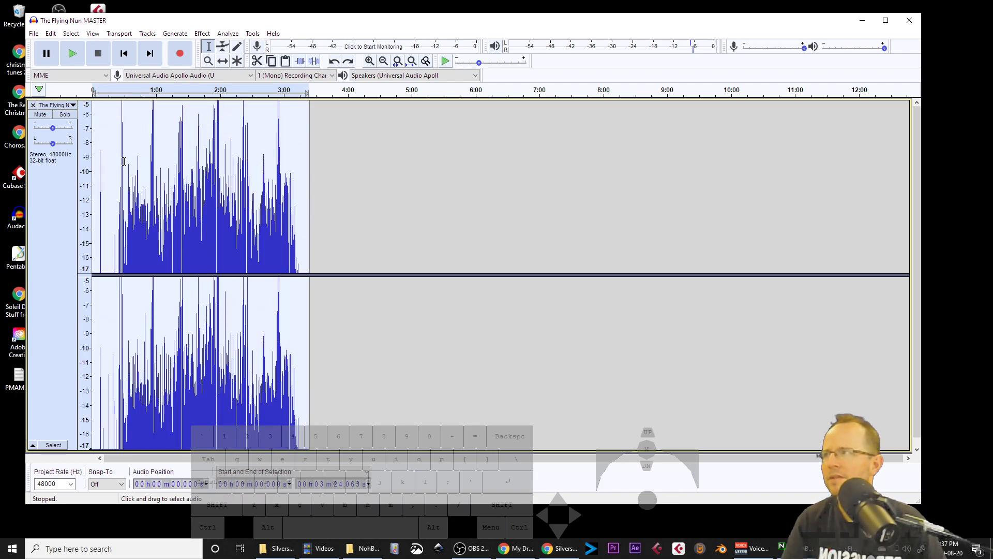
scroll(130, 165, "down", 1, "ctrl")
scroll(130, 166, "down", 3, "ctrl")
scroll(129, 165, "up", 9, "ctrl")
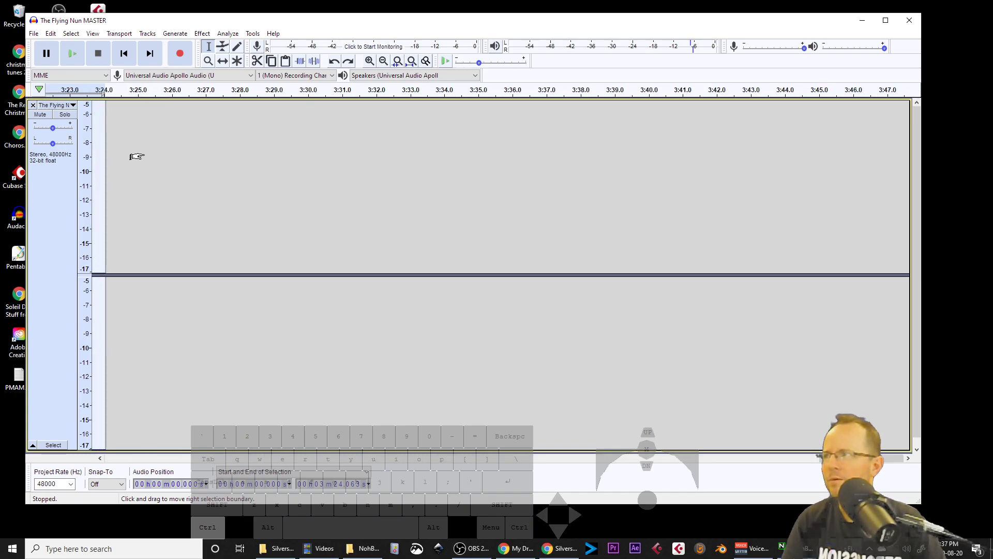
left_click(411, 61)
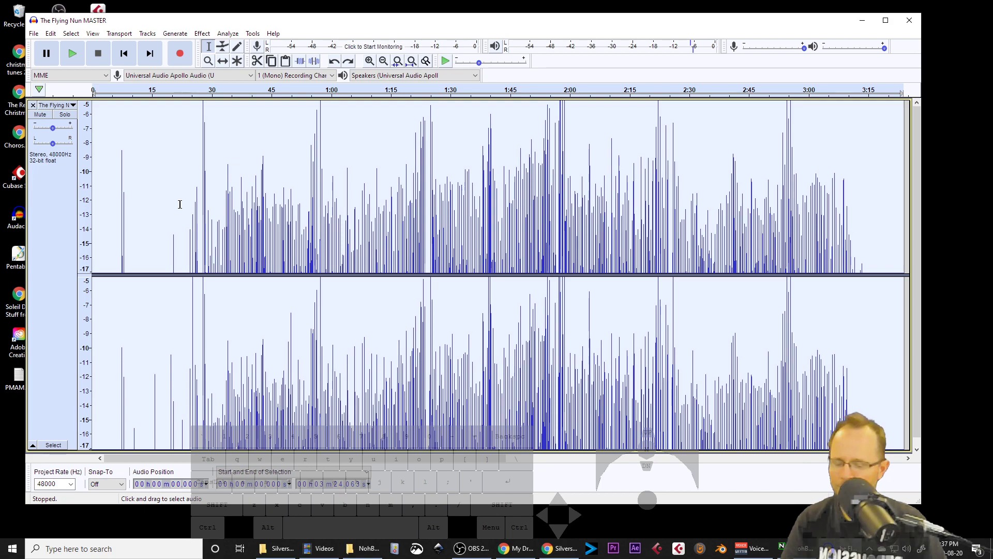
Step: Apply the Compressor to the whole track with threshold -7 dB and ratio 4:1
left_click(175, 33)
mouse_move(200, 34)
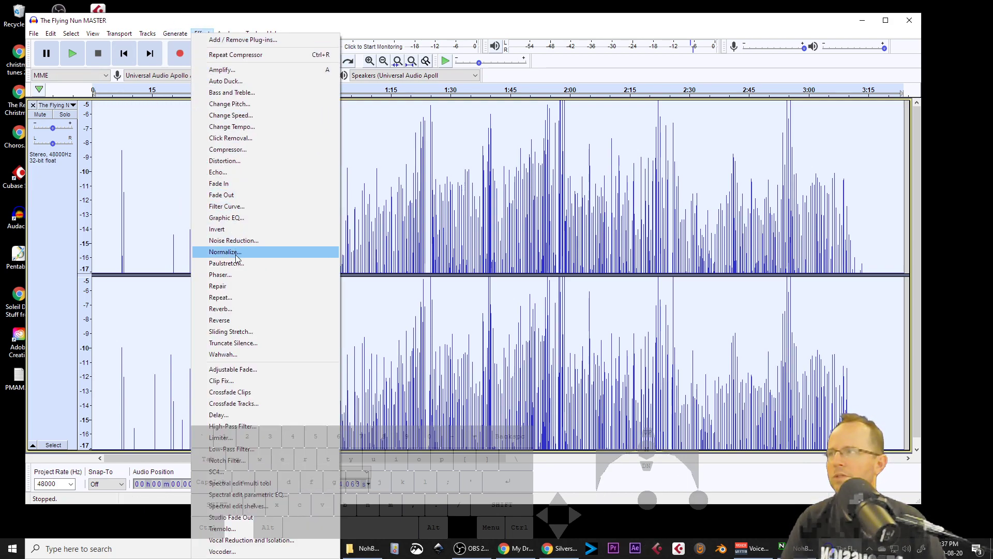
left_click(235, 150)
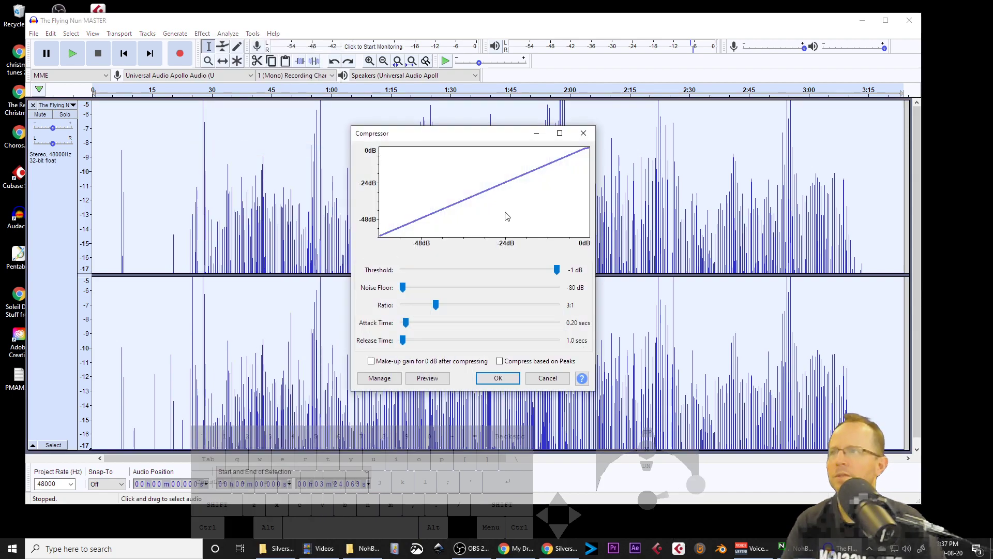
mouse_move(557, 269)
left_mouse_down()
mouse_move(533, 270)
mouse_move(544, 269)
left_mouse_up()
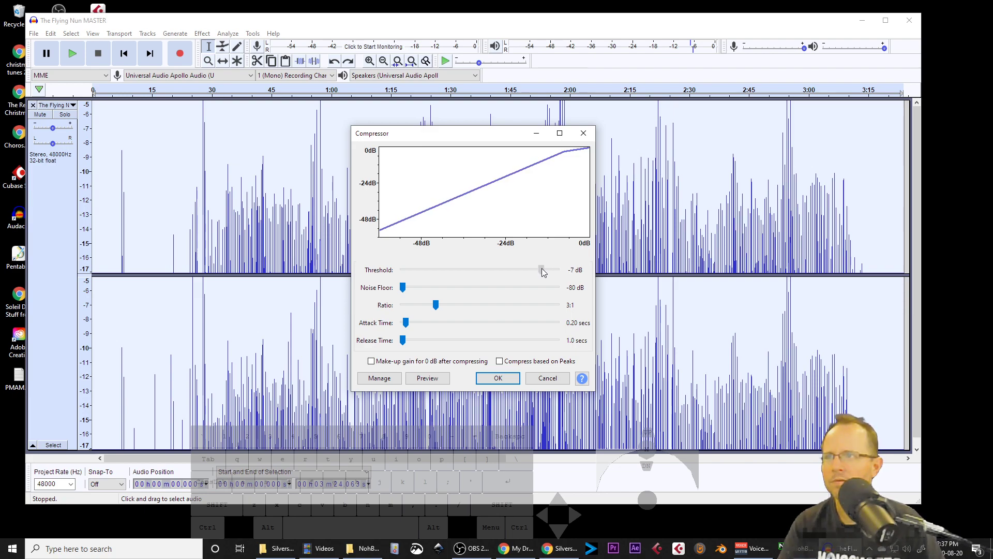
left_click_drag(438, 308, 454, 307)
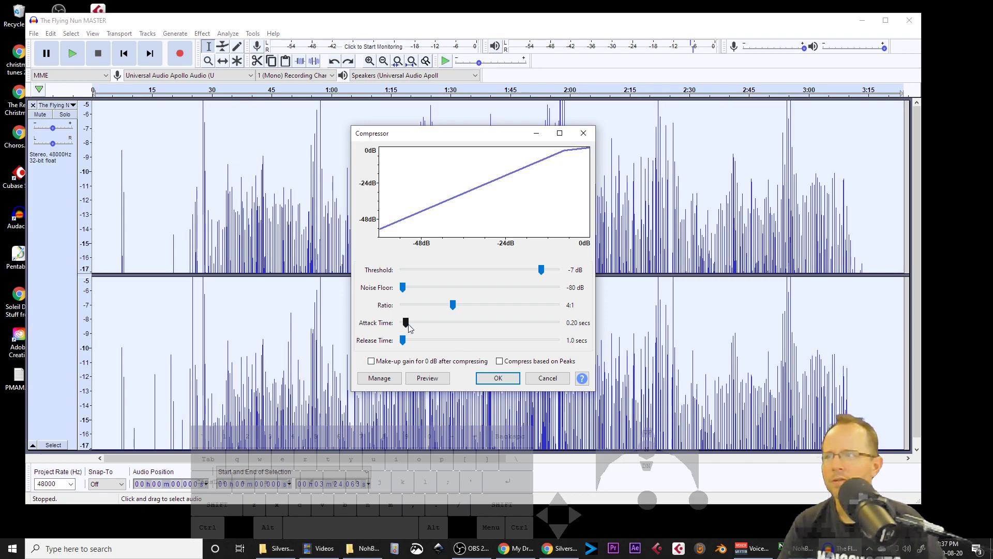
left_click(498, 378)
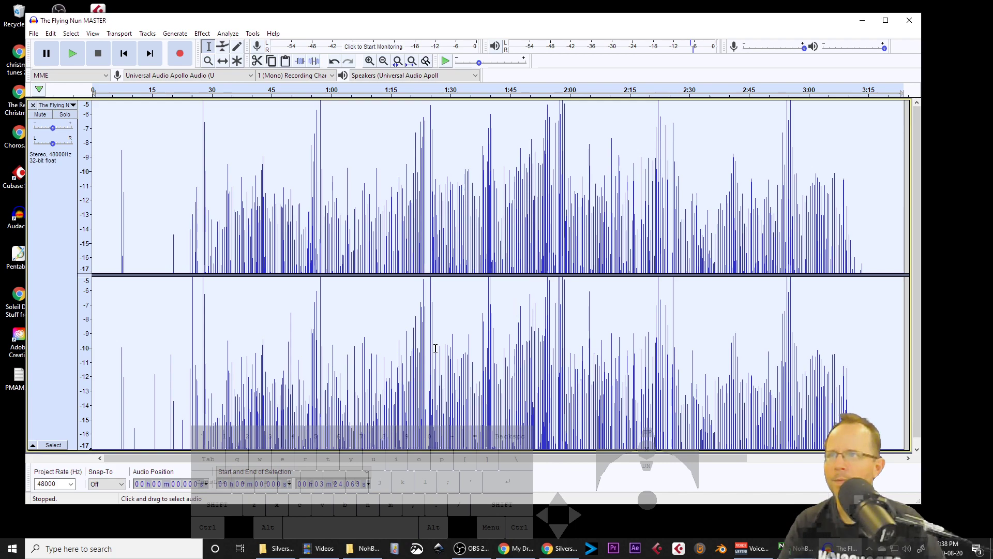
Step: Apply the Compressor again with threshold -9 dB, ratio 4:1 and make-up gain for 0 dB enabled
key("ctrl+3")
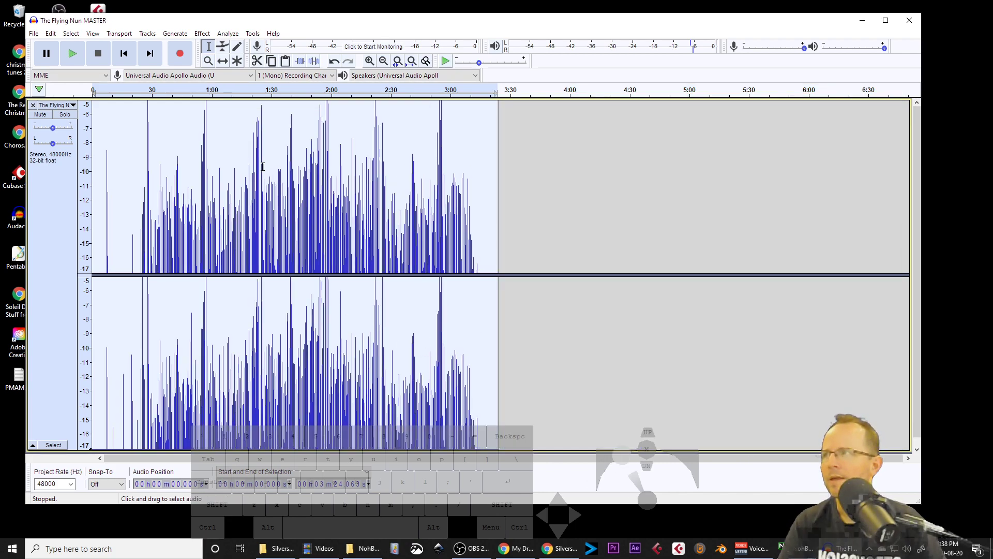
left_click(184, 34)
mouse_move(202, 33)
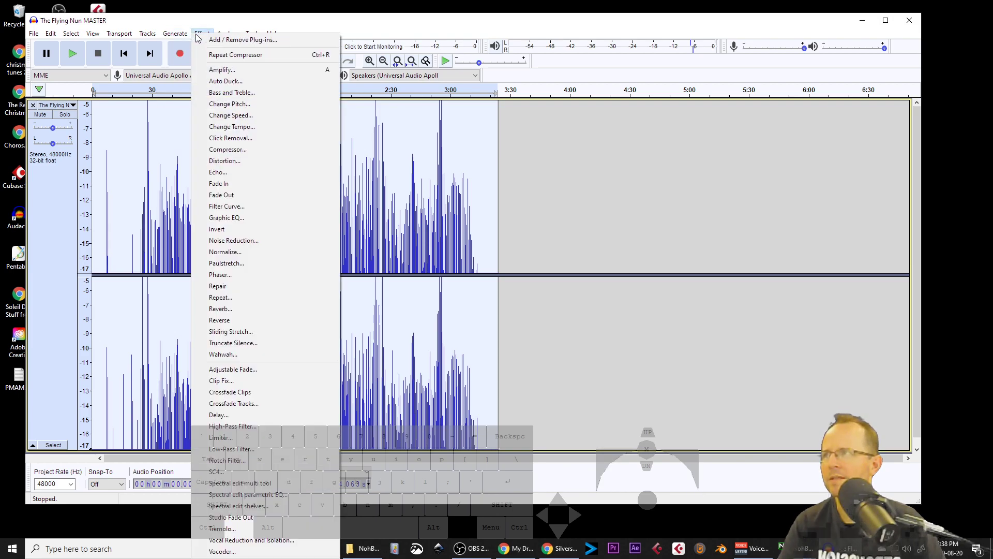
left_click(231, 150)
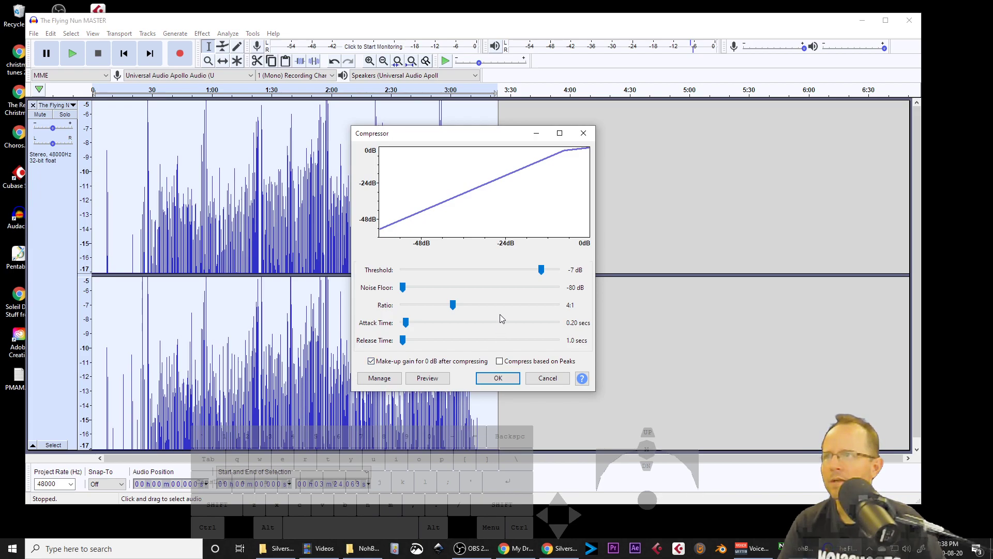
left_click_drag(541, 269, 539, 268)
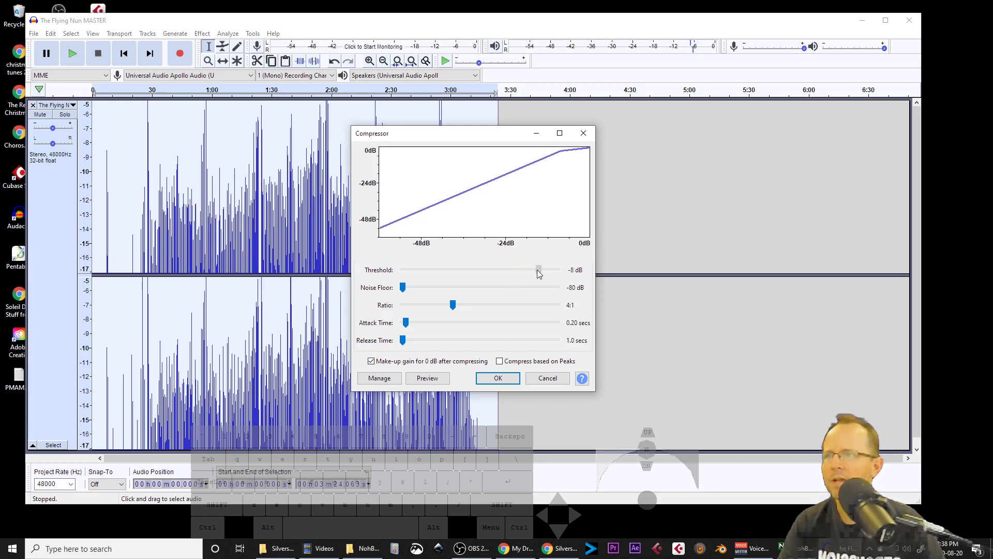
left_click_drag(538, 273, 536, 272)
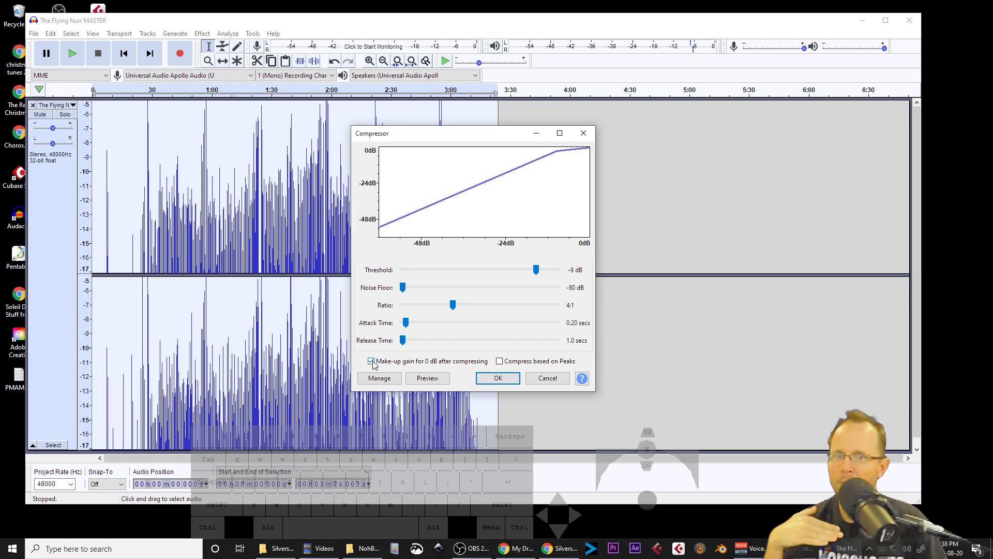
left_click(501, 378)
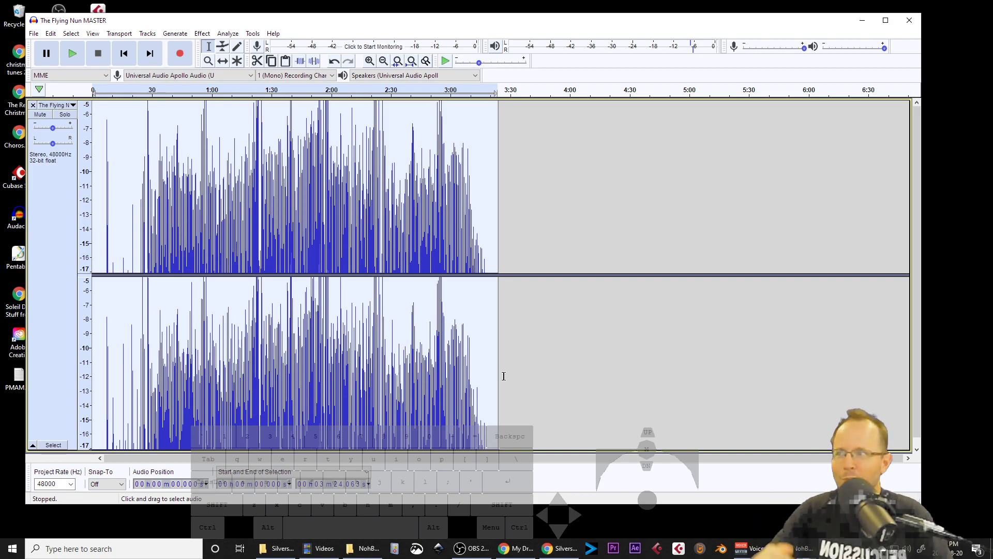
Step: Fit the song to the window and zoom the dB scale back out to examine the compressed waveform
scroll(447, 233, "down", 3)
scroll(447, 234, "up", 2)
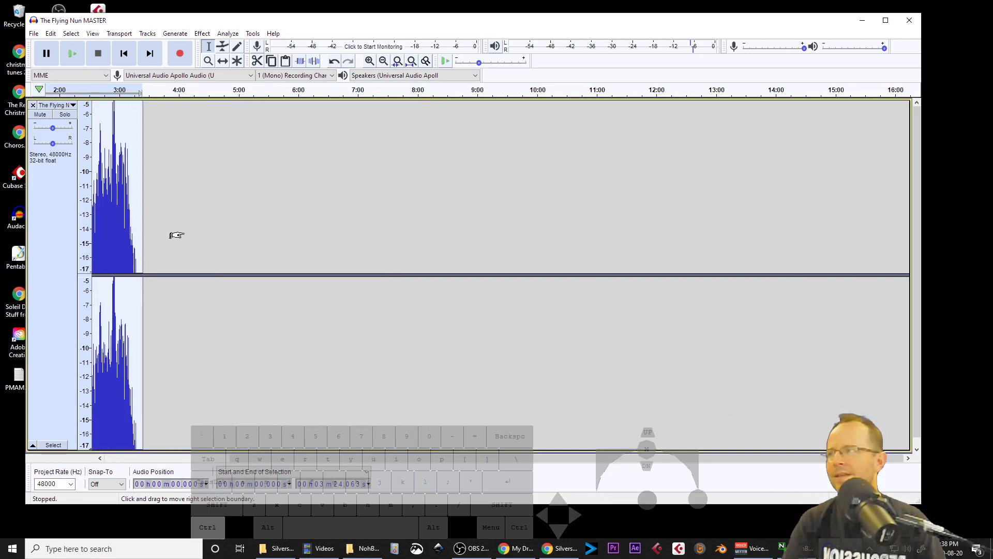
scroll(220, 238, "down", 3)
scroll(110, 256, "up", 4)
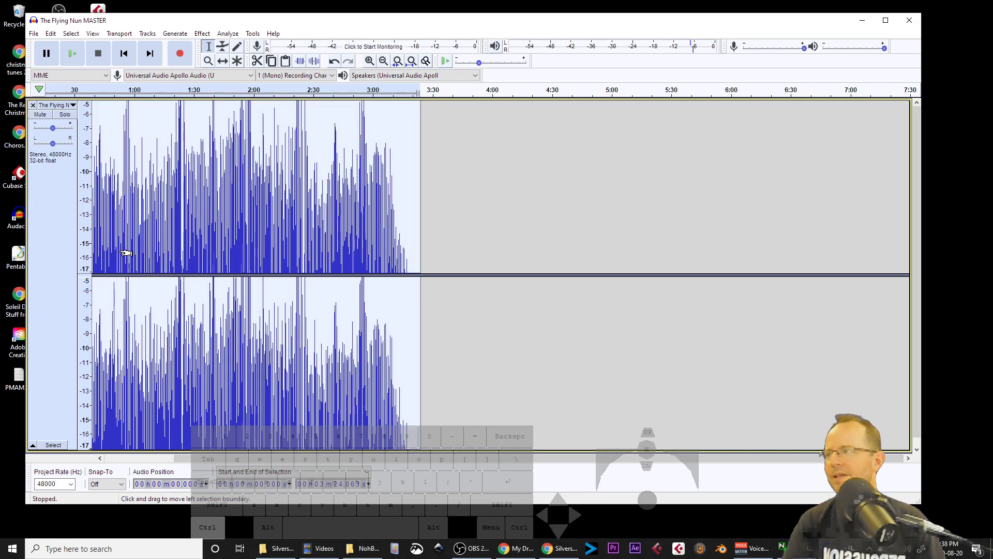
key("ctrl+f")
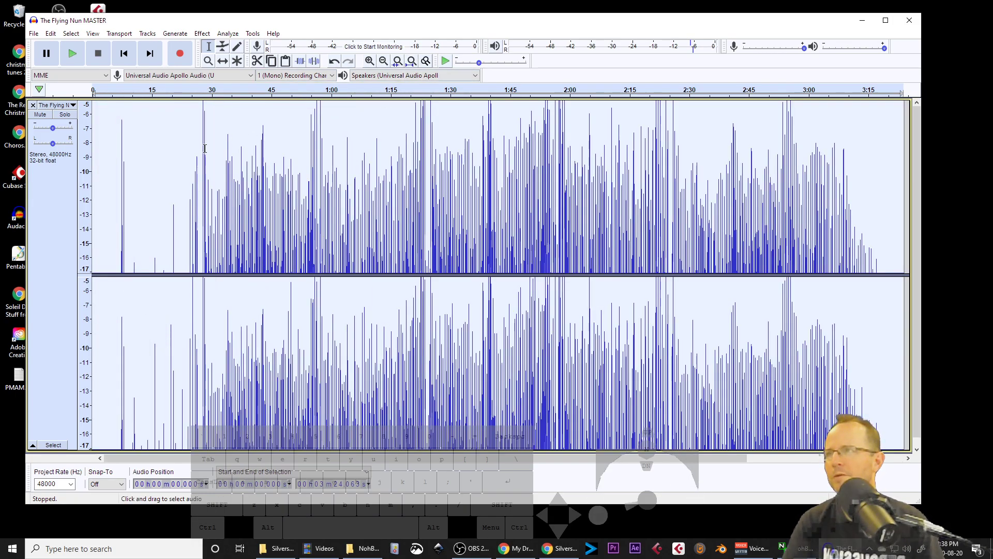
scroll(83, 215, "down", 6)
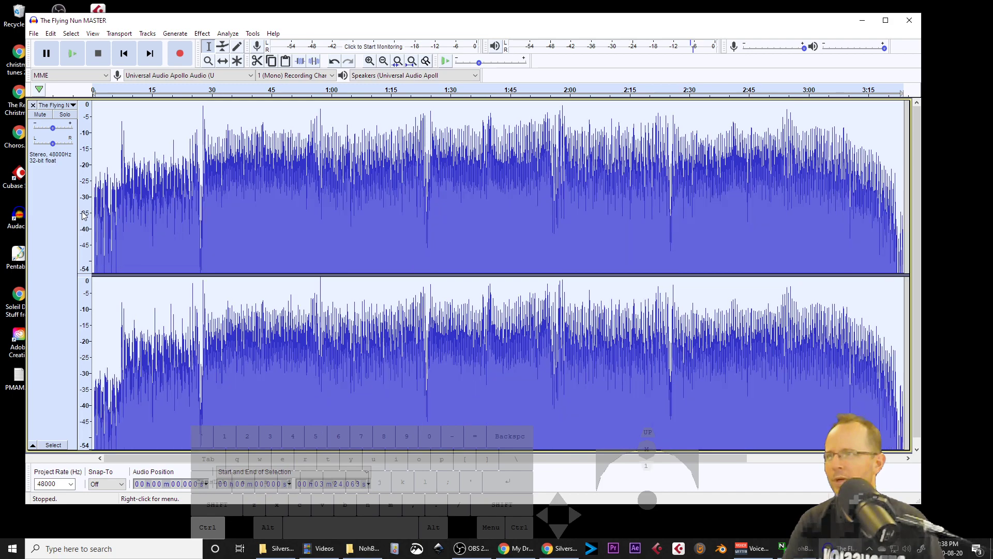
Step: Play the song from several points around 2:25, 1:57 and 1:22 to listen to the compression
left_click(667, 137)
key("space")
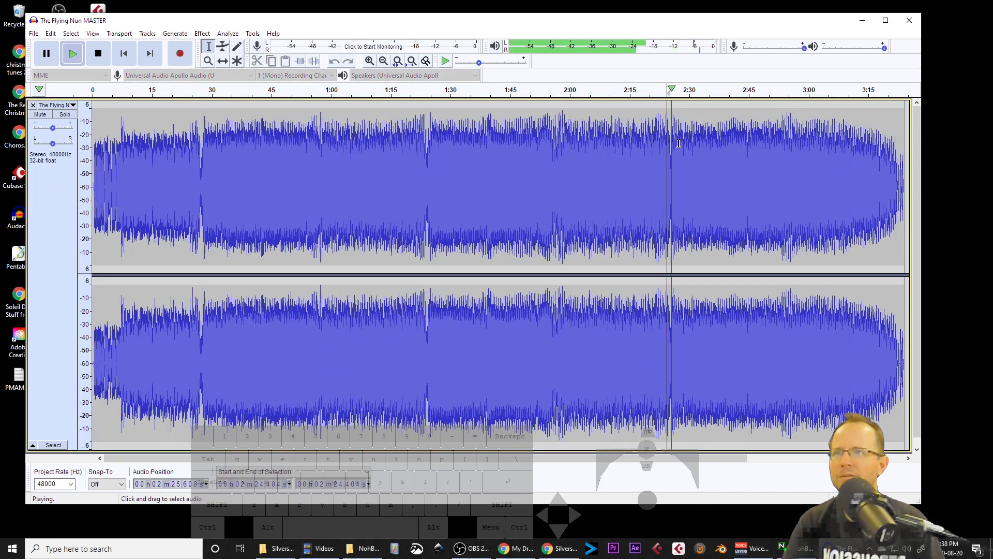
left_click(549, 140)
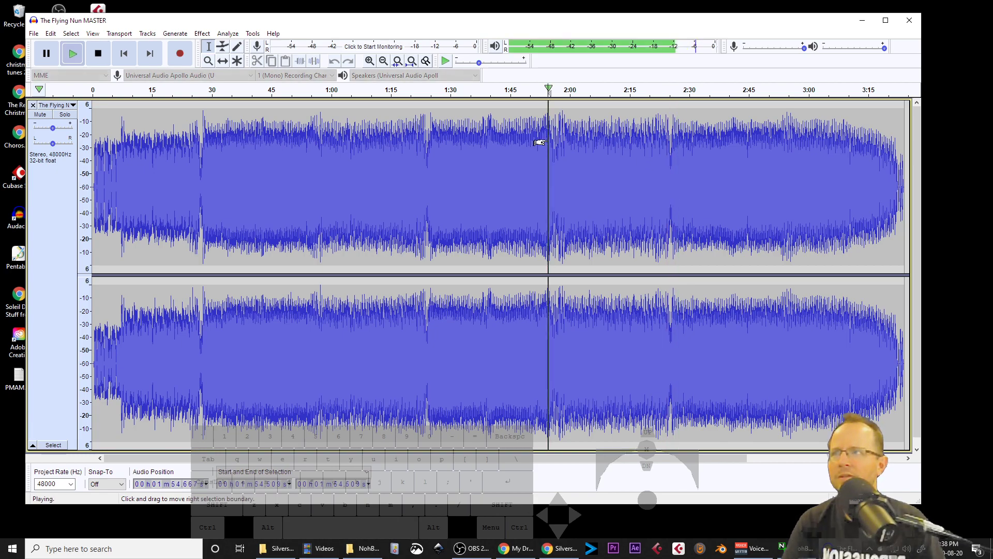
left_click(419, 137)
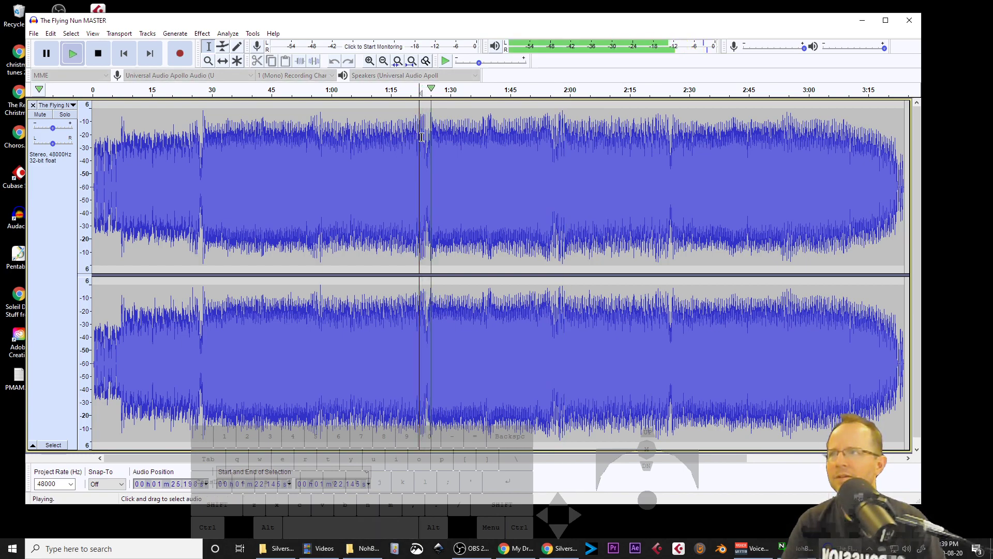
key("space")
Step: Try to repeat the last Compressor on the track
left_click(227, 33)
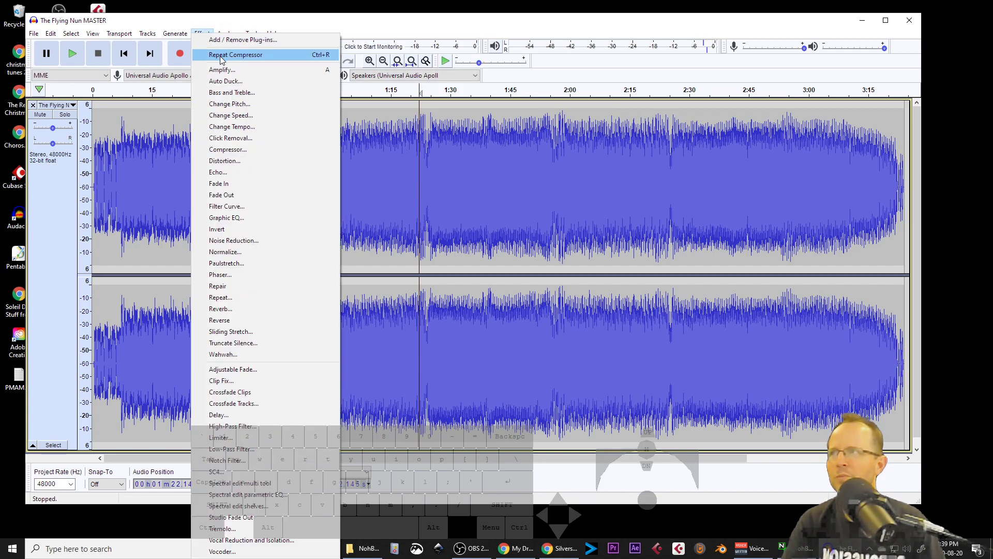
left_click(221, 55)
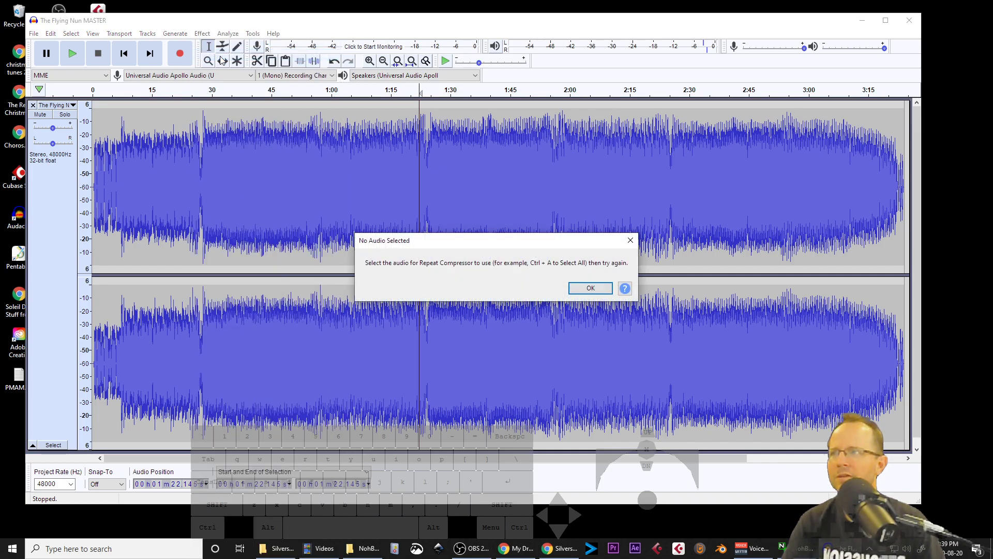
Step: Select the entire track and apply Repeat Compressor to it
left_click(590, 288)
key("ctrl+a")
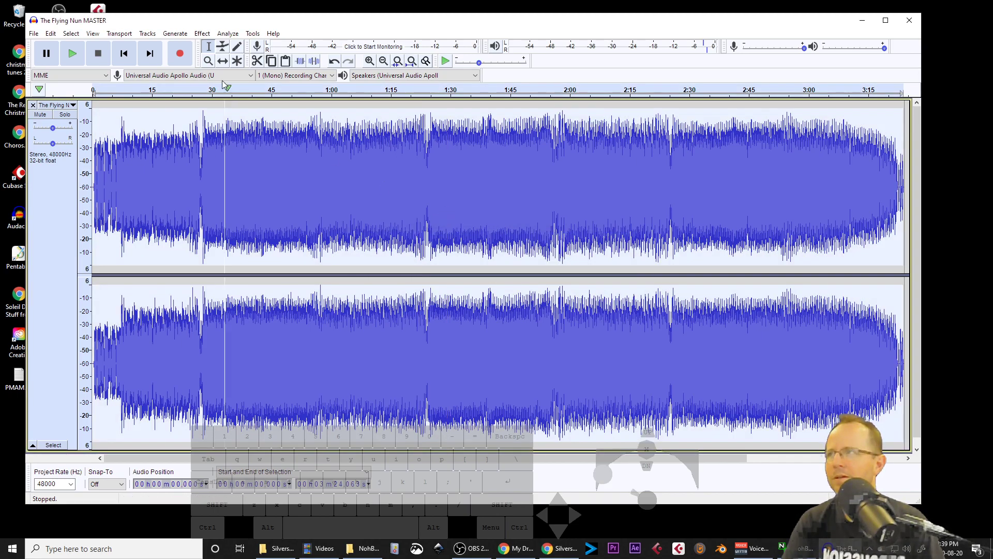
left_click(202, 33)
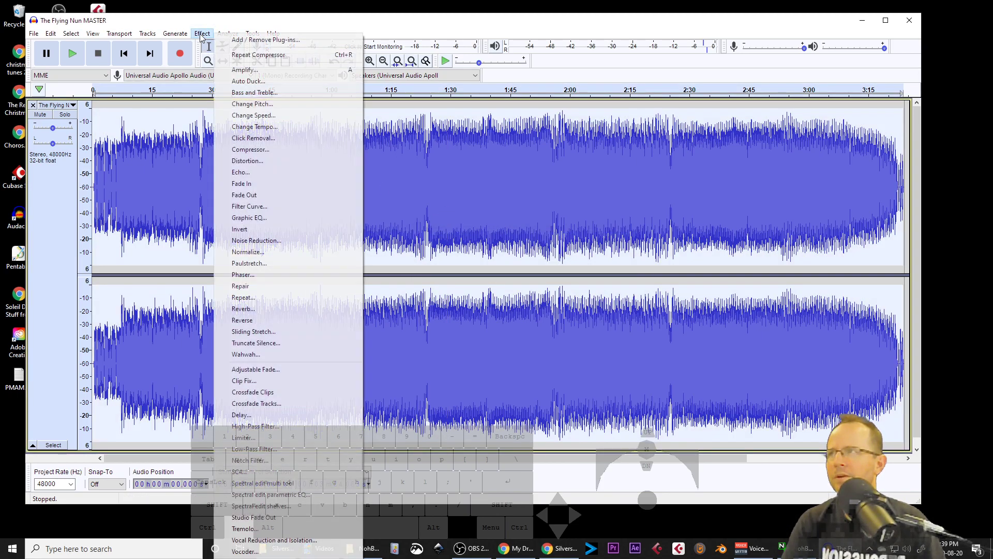
left_click(252, 55)
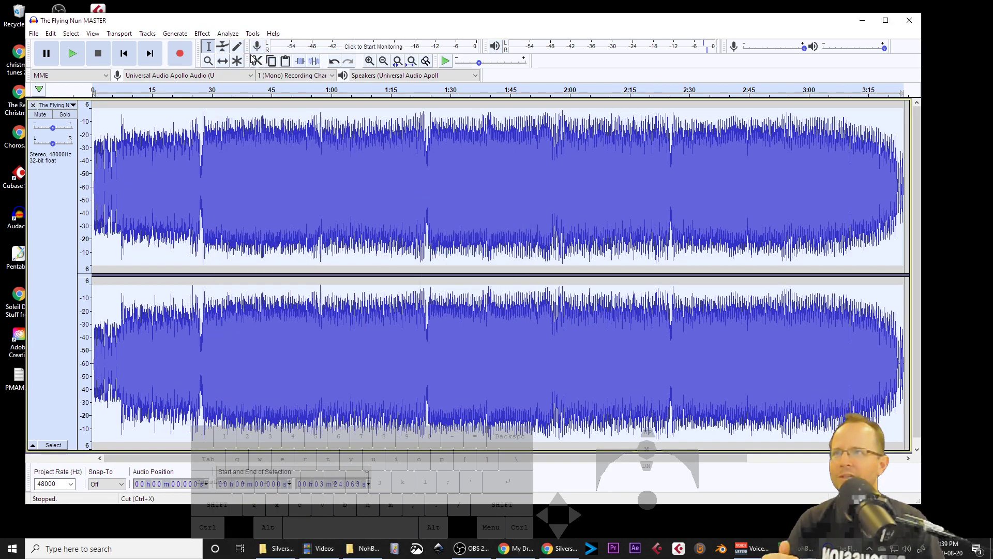
Step: Play the song from about 1:21 and then from about 1:54 to listen to the result
left_click(418, 142)
key("space")
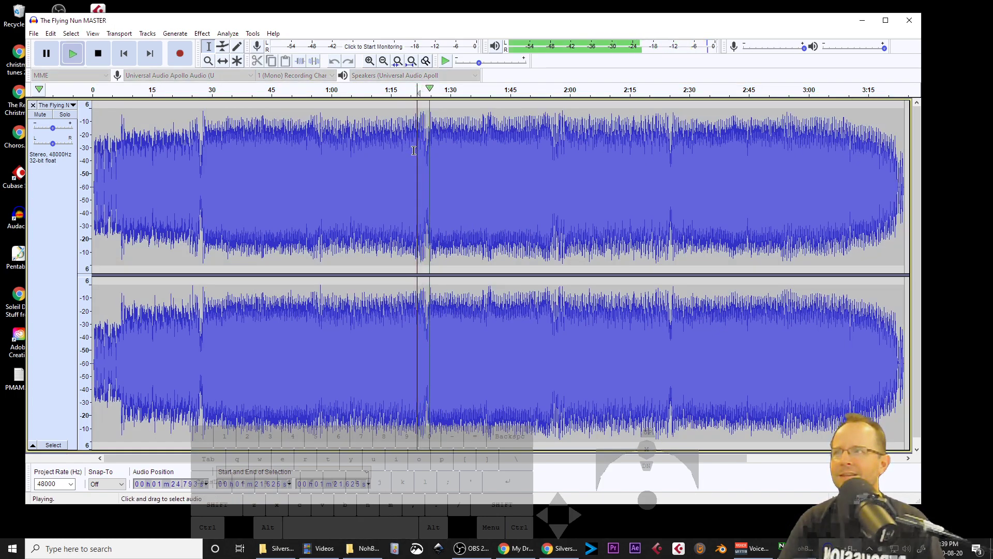
left_click(549, 153)
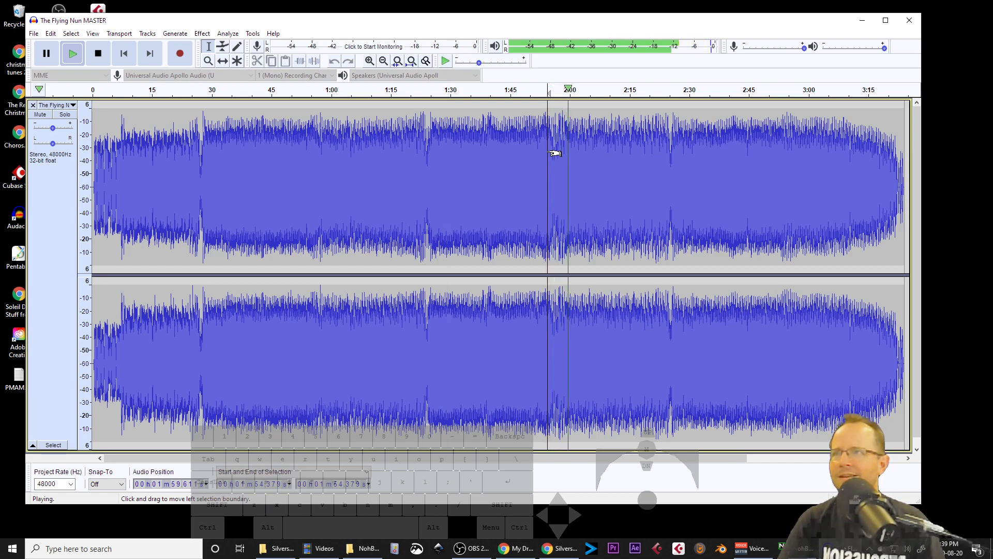
key("space")
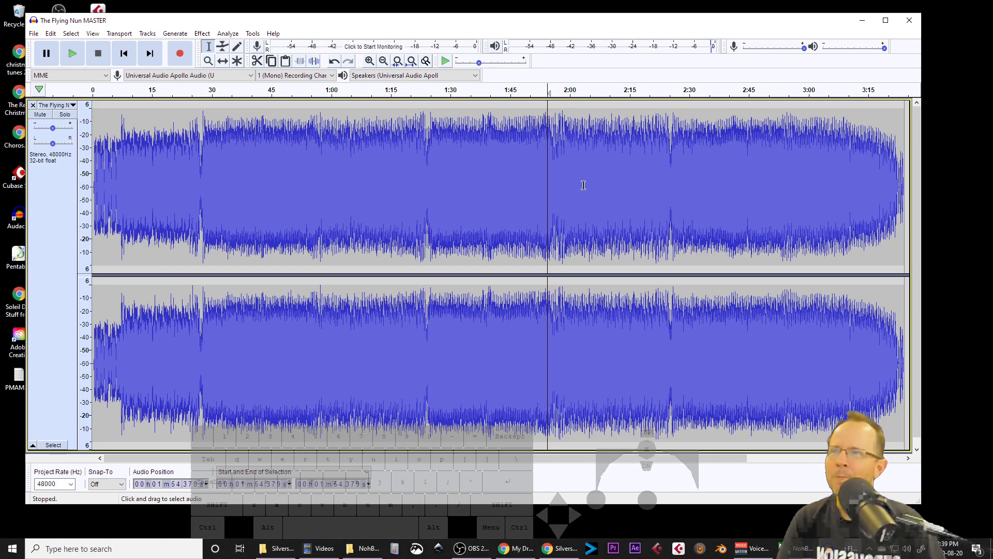
Step: Try to open Graphic EQ with no audio selected
left_click(202, 34)
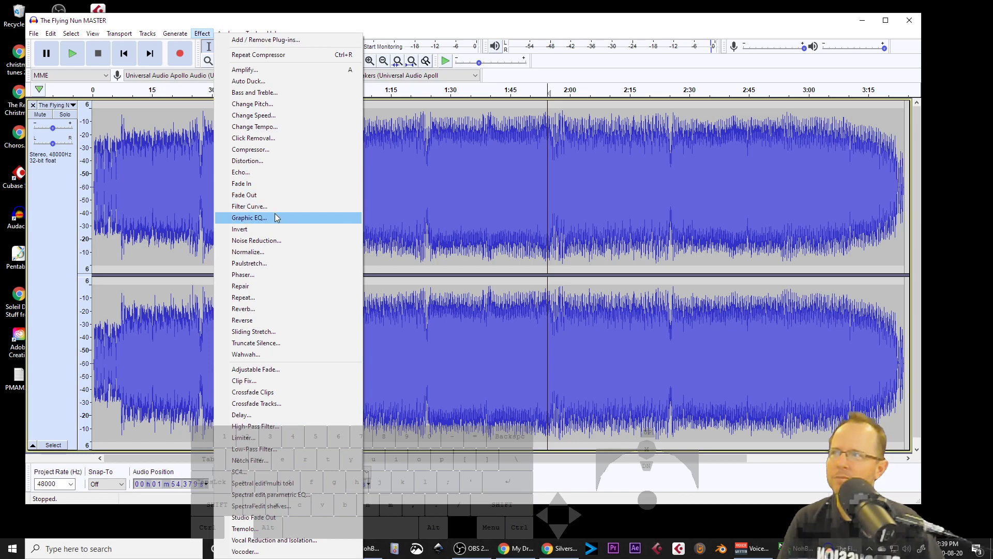
left_click(249, 218)
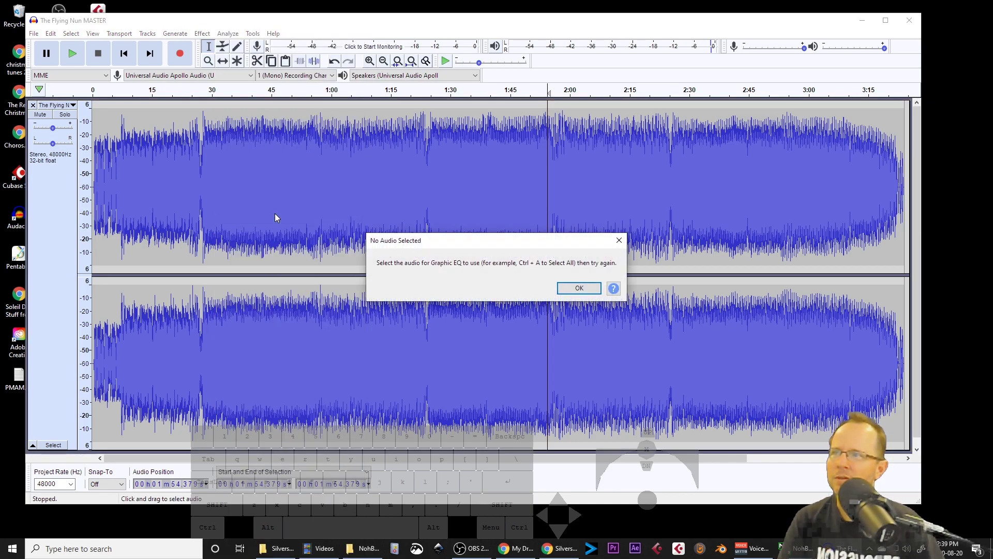
left_click(579, 287)
Step: Select a short region around 1:21 to 1:30, open Graphic EQ on it and preview
left_click_drag(420, 192, 455, 194)
left_click(202, 33)
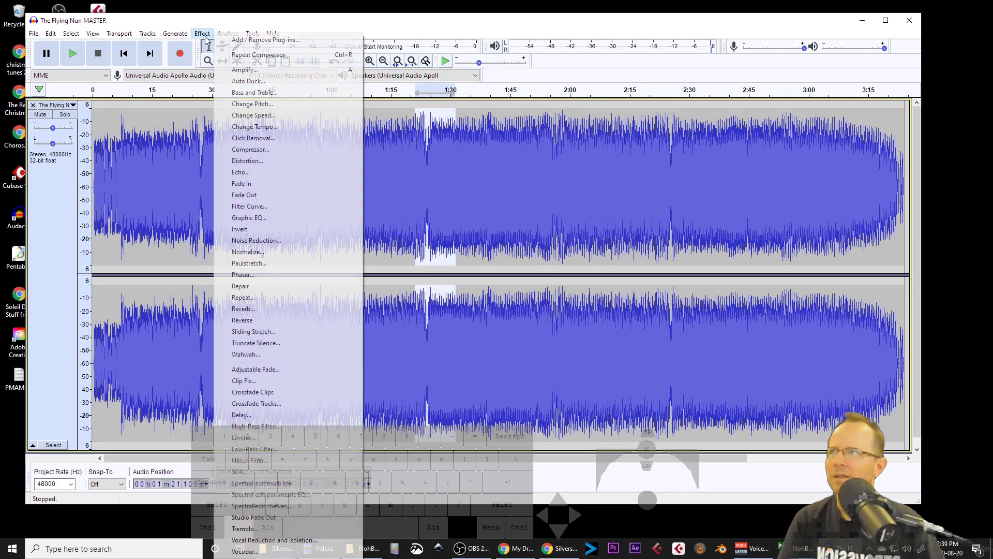
left_click(264, 218)
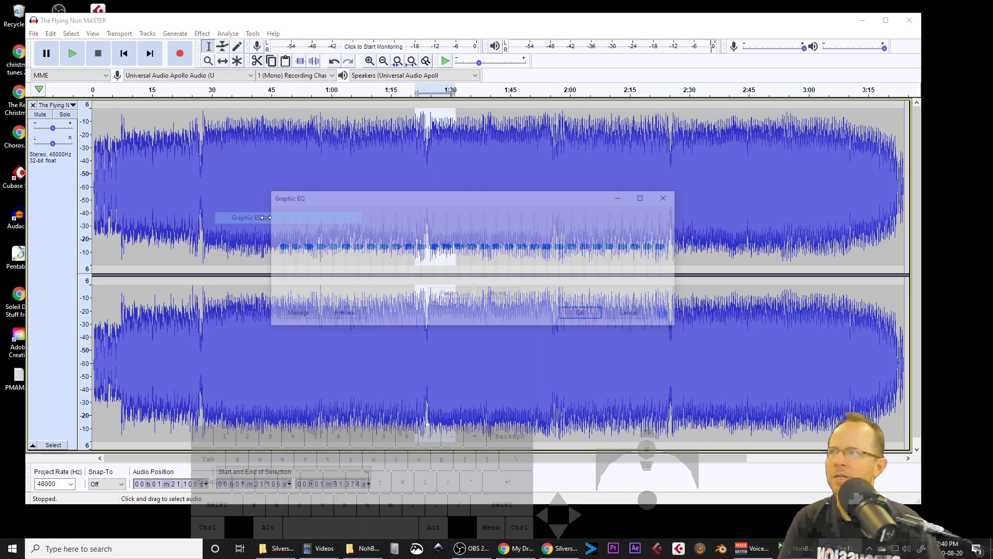
left_click(341, 315)
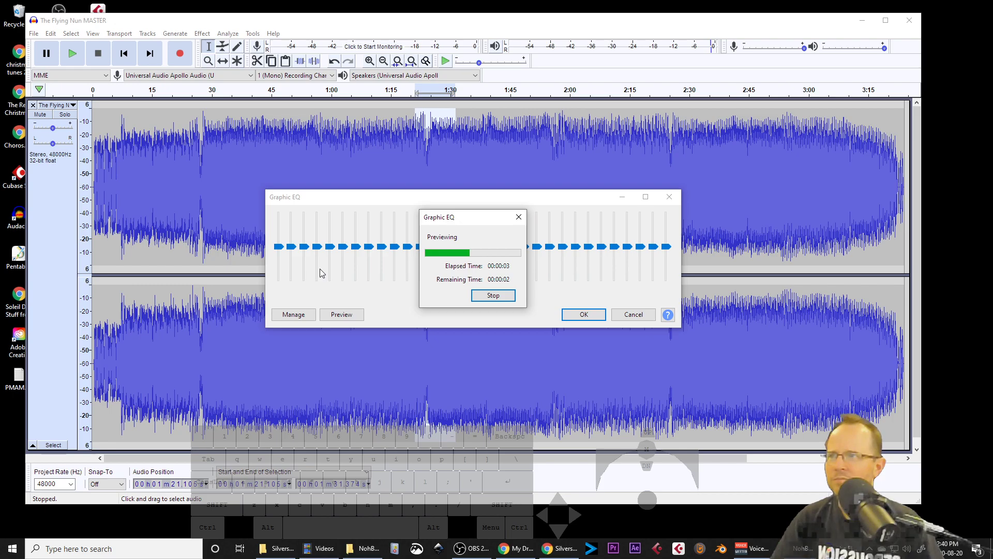
left_click_drag(474, 226, 699, 194)
mouse_move(524, 251)
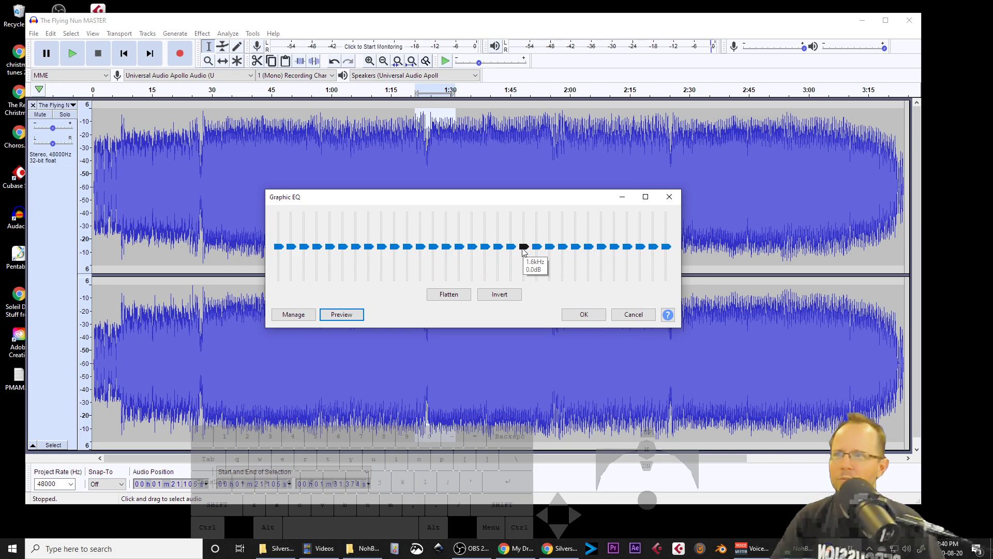
mouse_move(653, 233)
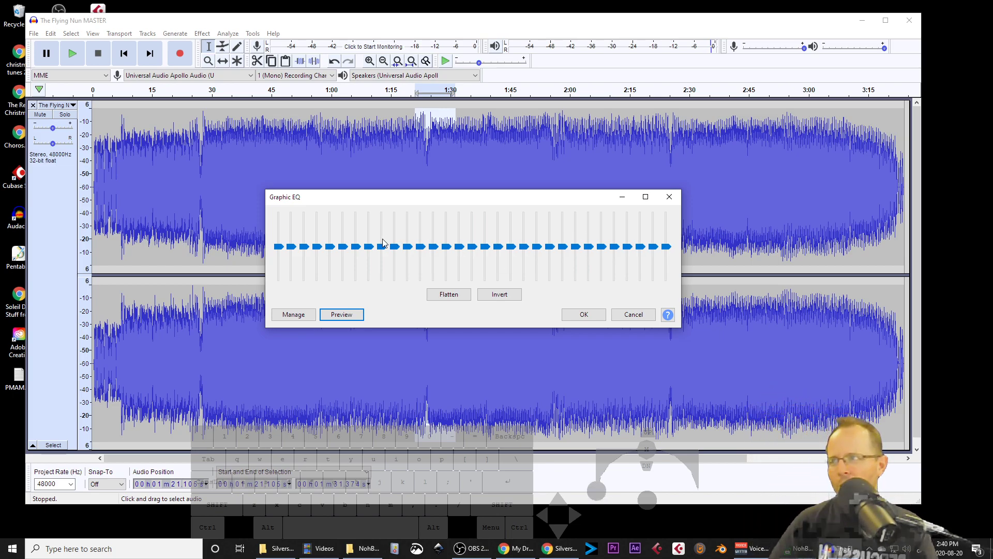
Step: Cut the 20 Hz band to -3 dB, dip the low-mid bands, boost 800 Hz to 20 dB and preview
mouse_move(279, 247)
left_mouse_down()
mouse_move(278, 266)
mouse_move(280, 227)
mouse_move(282, 256)
left_mouse_up()
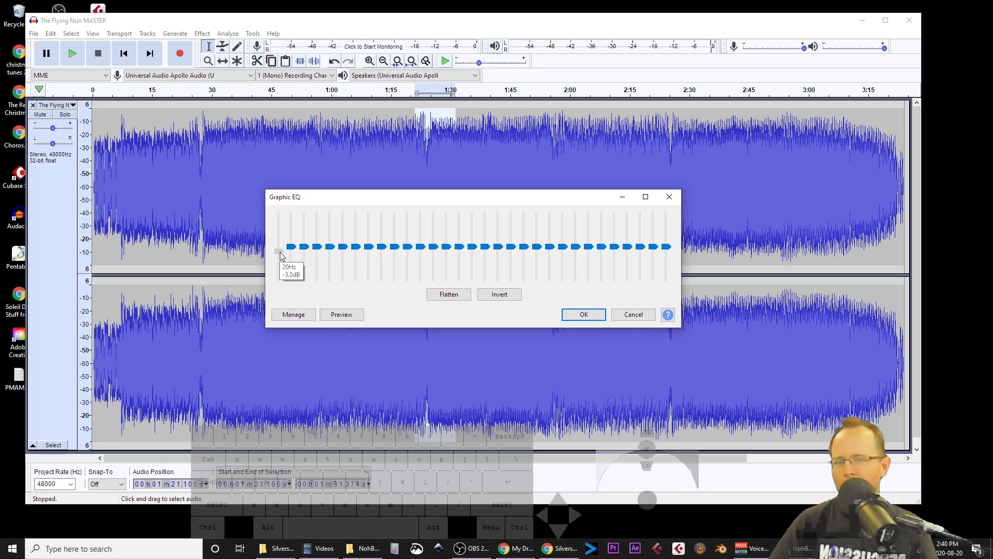
left_click(291, 247)
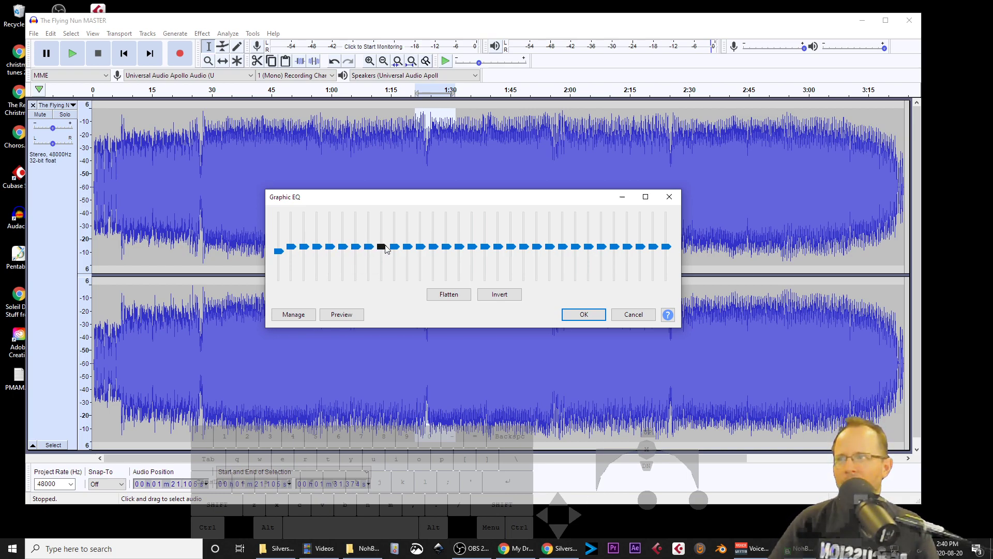
left_click_drag(385, 246, 486, 214)
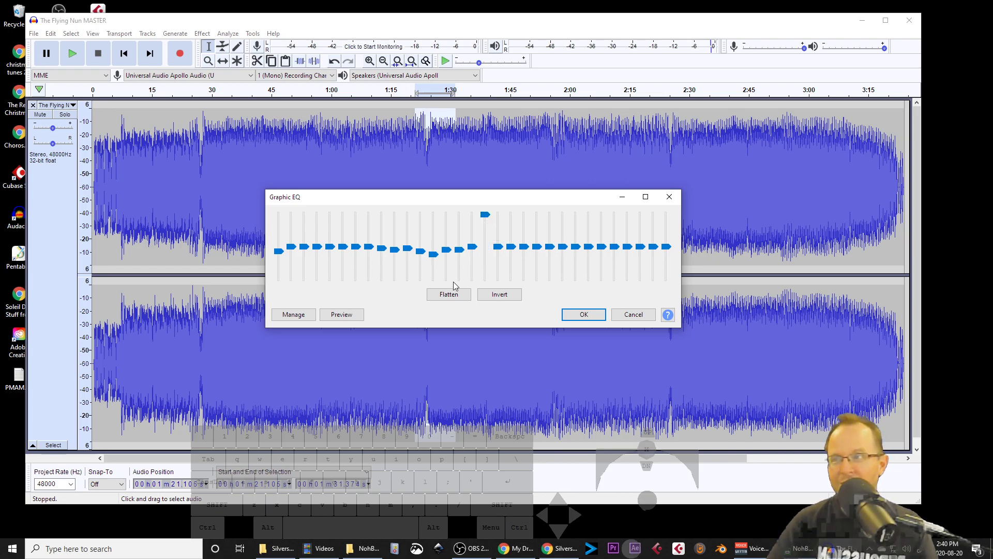
left_click(341, 315)
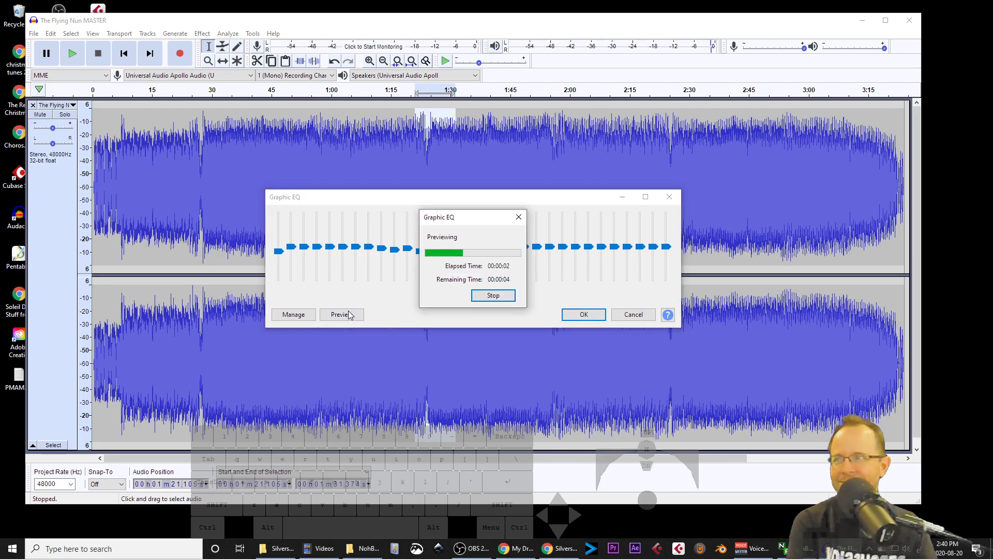
left_click(494, 298)
Step: Preview the 800 Hz band fully cut, then set it to -4 dB
left_click_drag(486, 217, 486, 279)
left_click(352, 315)
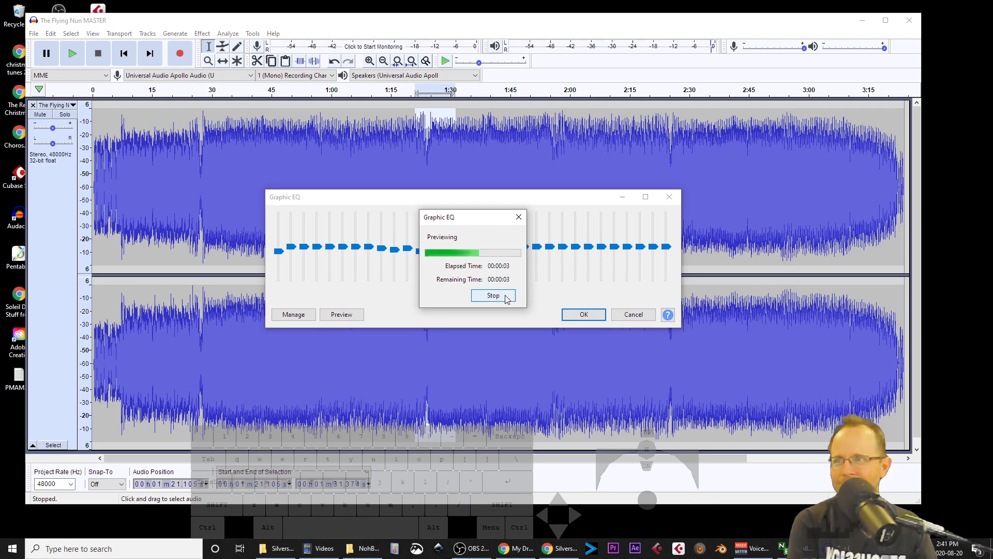
left_click_drag(484, 278, 487, 216)
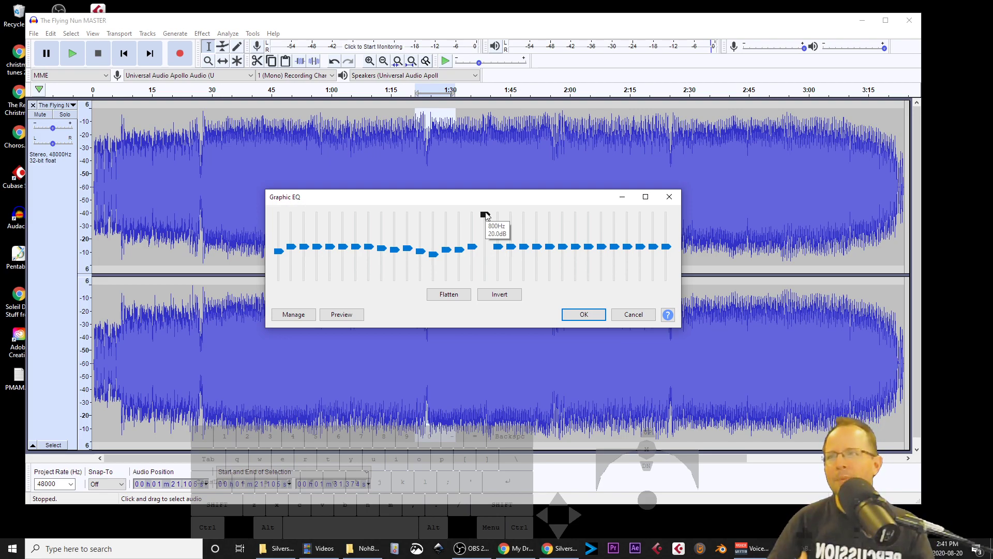
left_click_drag(486, 216, 486, 255)
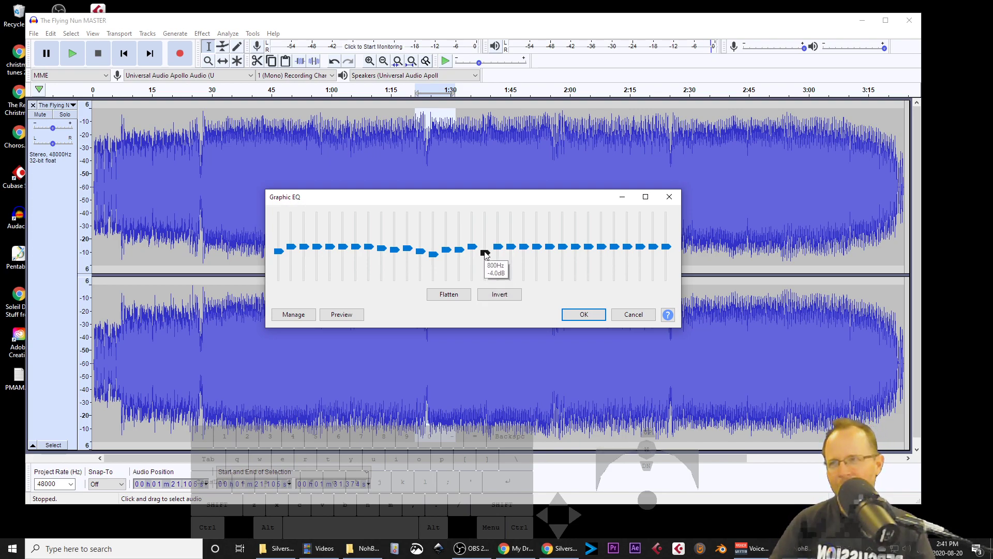
Step: Set 1.25 kHz to -3 dB, boost the bands from about 1.6 to 5 kHz up to 6 dB and preview
left_click(474, 251)
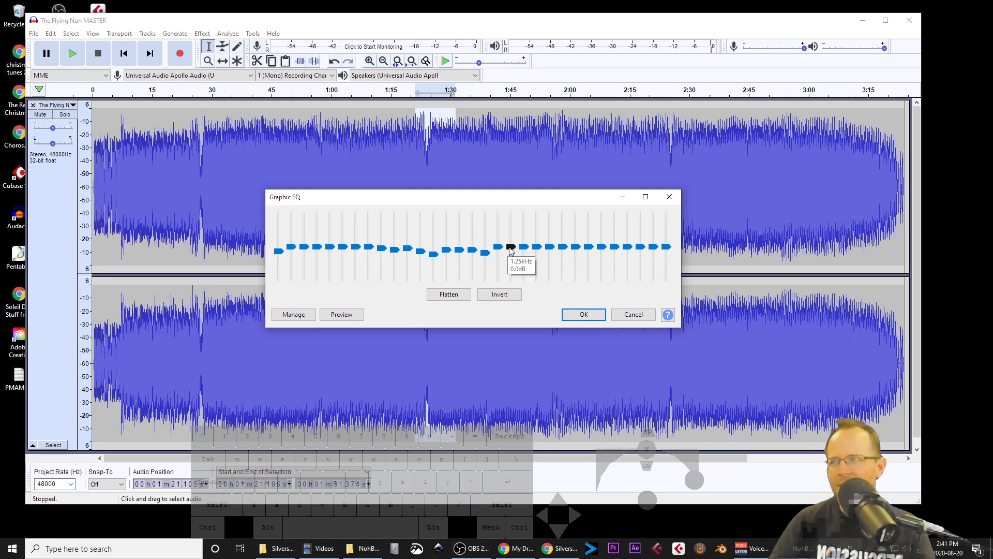
left_click(513, 251)
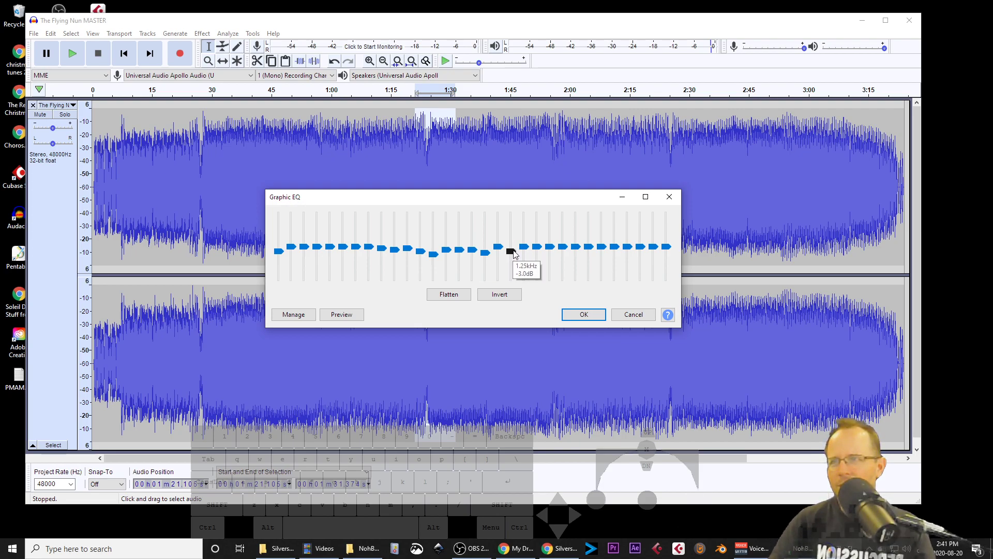
left_click(499, 252)
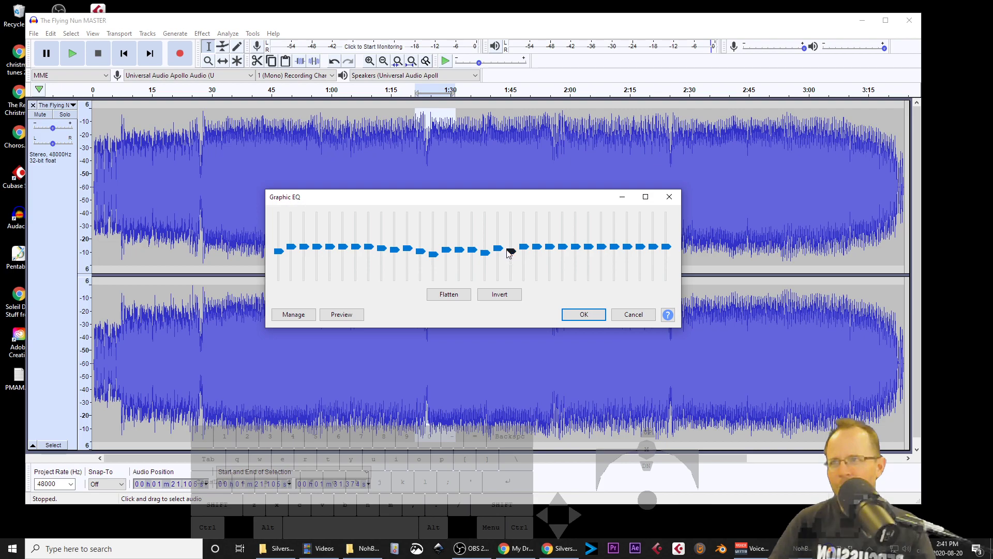
left_click(526, 250)
left_click_drag(539, 247, 589, 237)
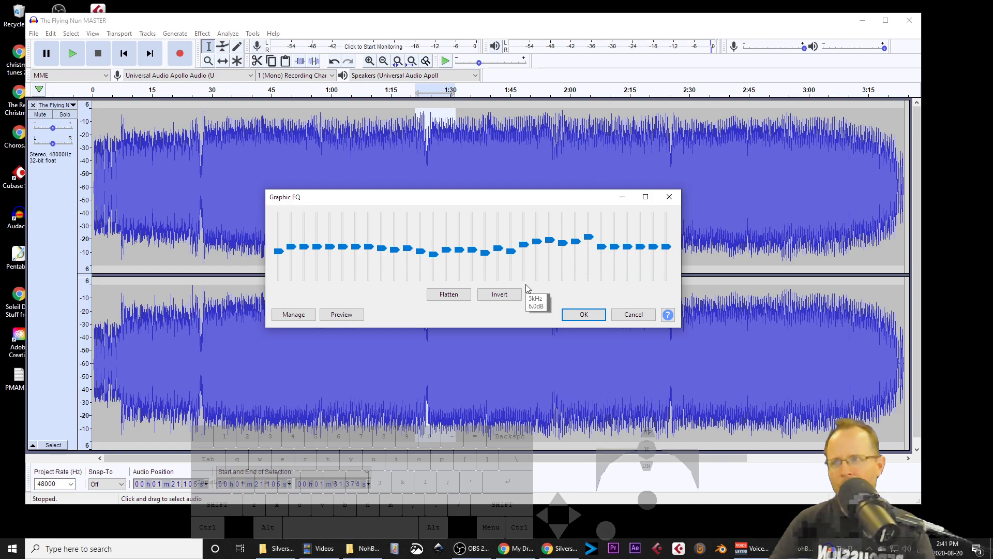
left_click(337, 315)
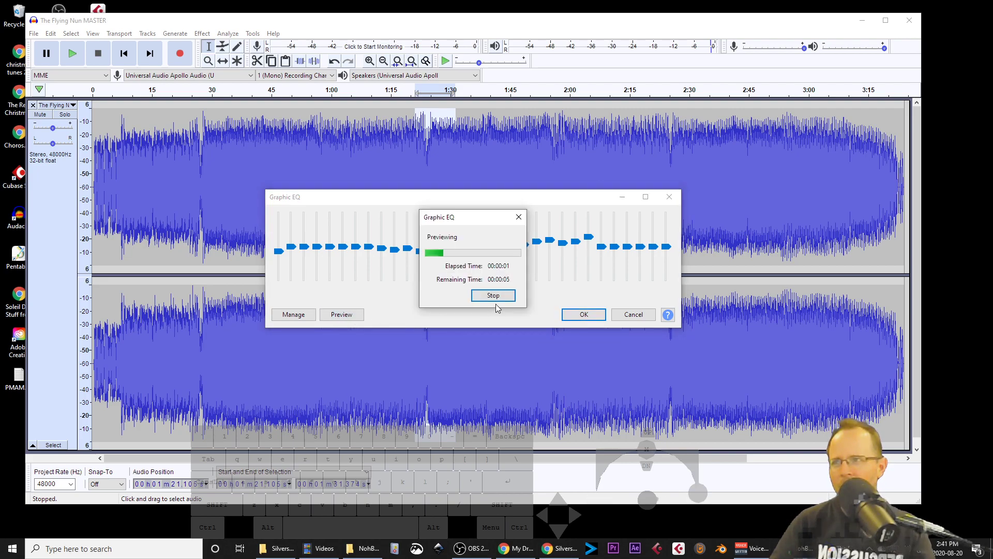
left_click(511, 296)
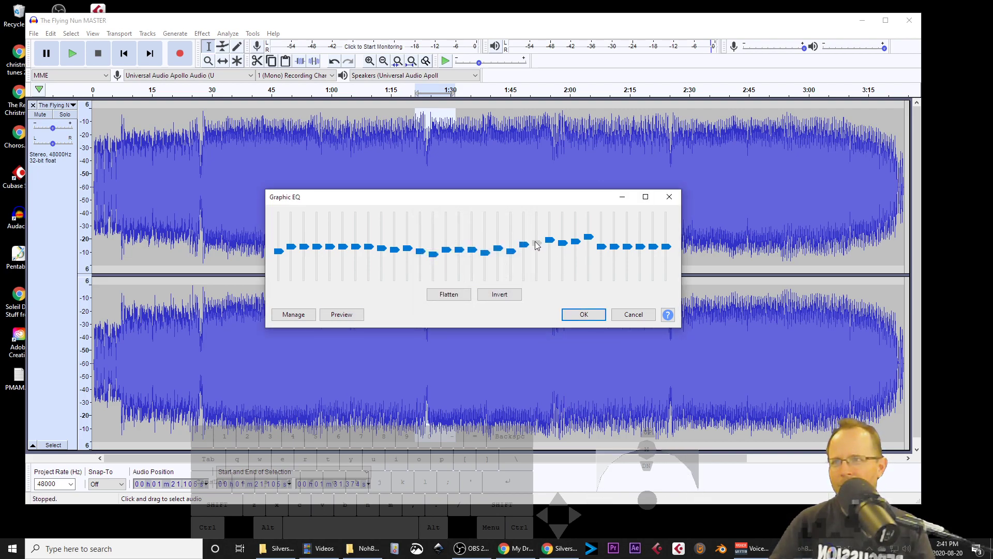
Step: Lower the boosted upper-mid bands and preview the EQ again
mouse_move(550, 240)
left_mouse_down()
mouse_move(588, 241)
mouse_move(577, 246)
left_mouse_up()
left_click(349, 315)
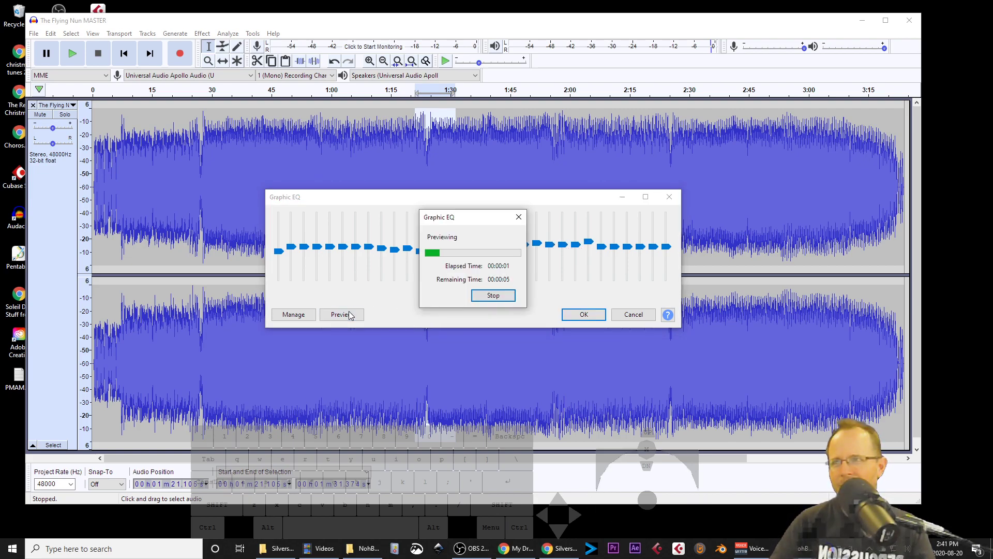
left_click(498, 298)
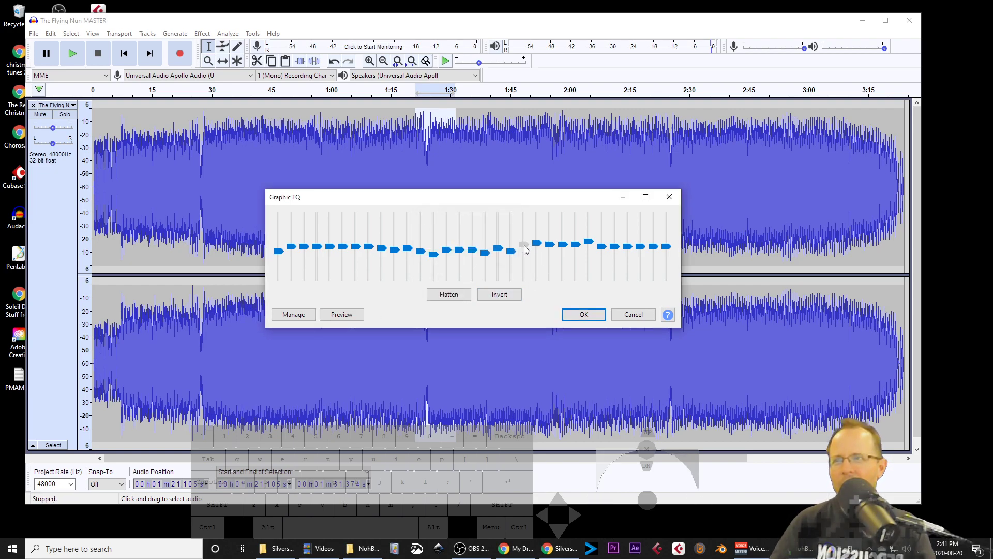
Step: Reset the upper-mid bands to 0 dB with 5 kHz at 3 dB, preview, and cancel the Graphic EQ
left_click_drag(524, 248, 588, 246)
left_click(564, 241)
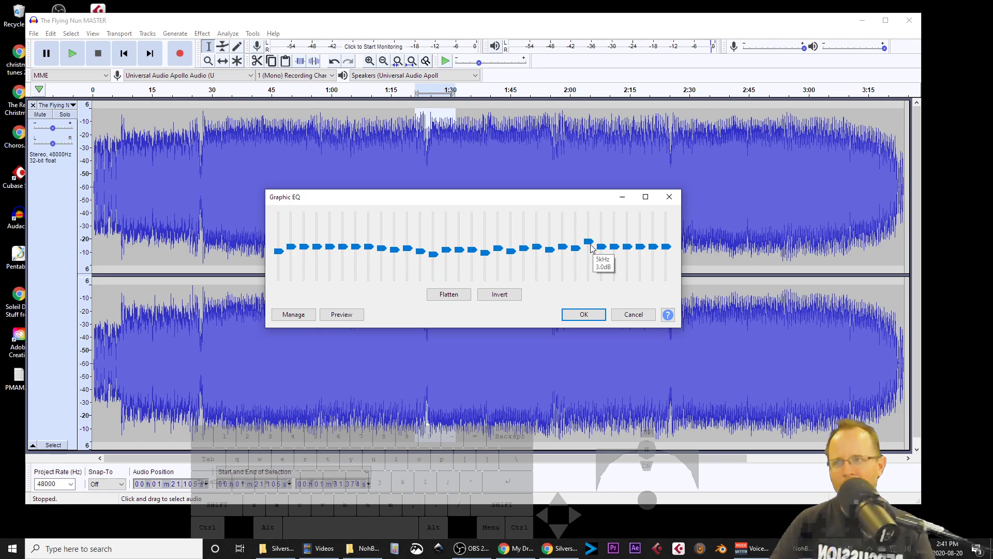
left_click(356, 316)
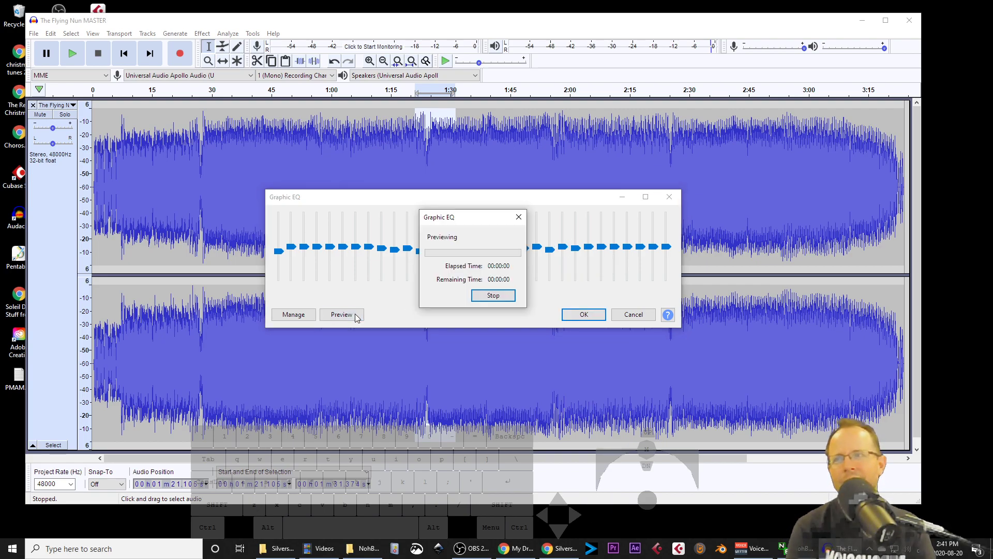
left_click(506, 297)
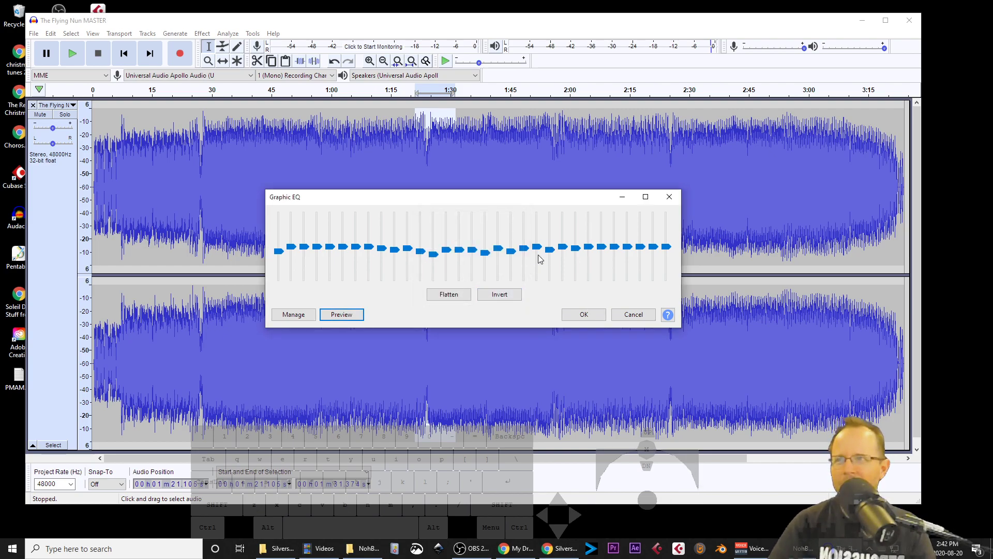
left_click(634, 314)
key("ctrl+a")
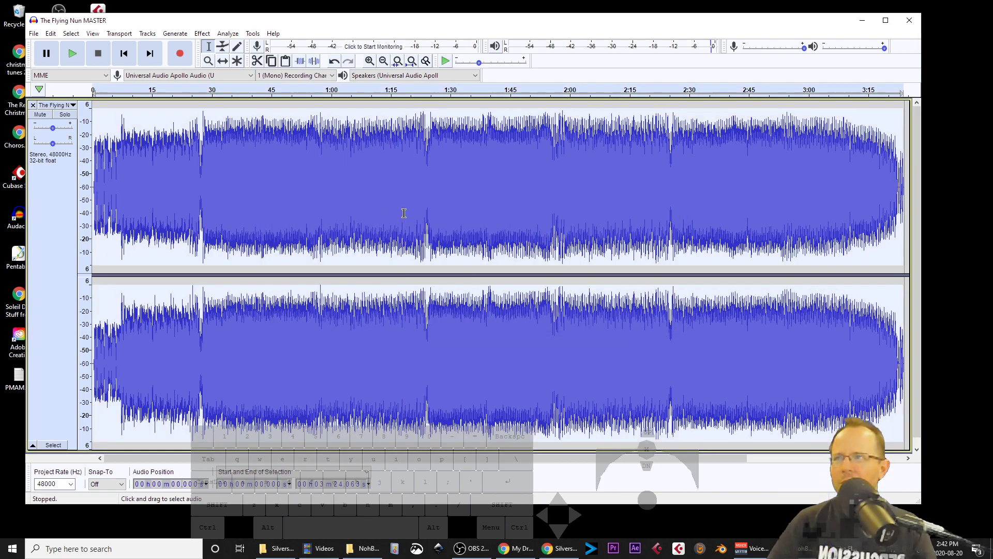
left_click(203, 34)
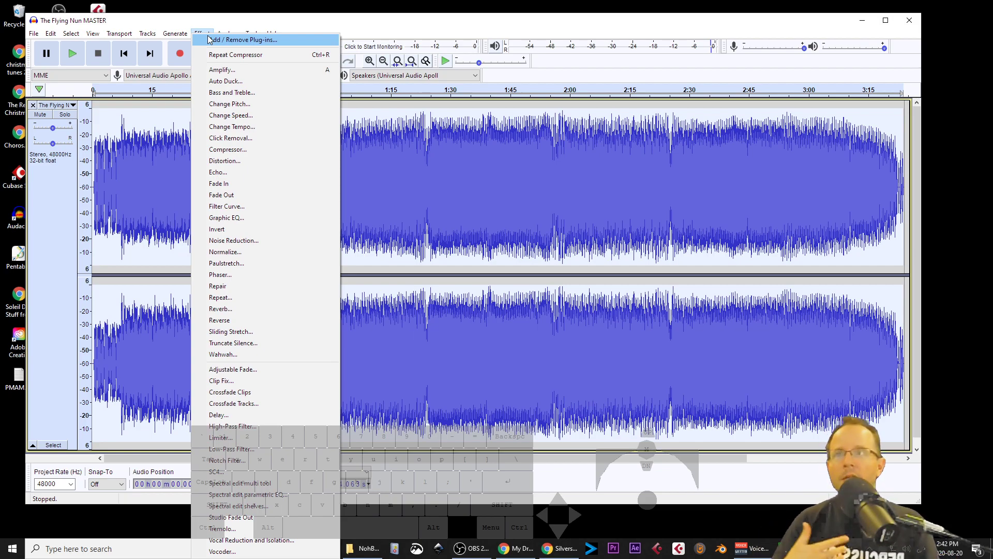
left_click(539, 212)
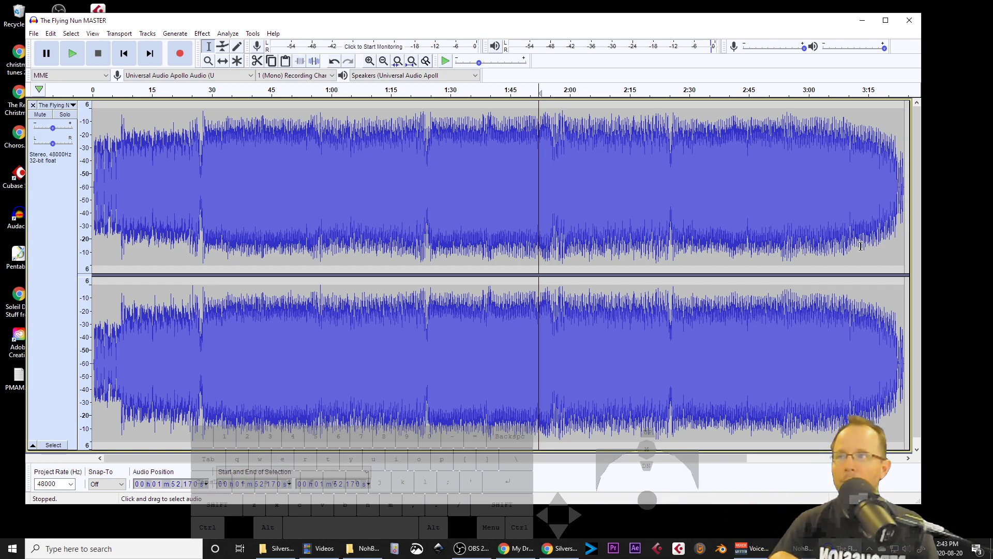
key("ctrl")
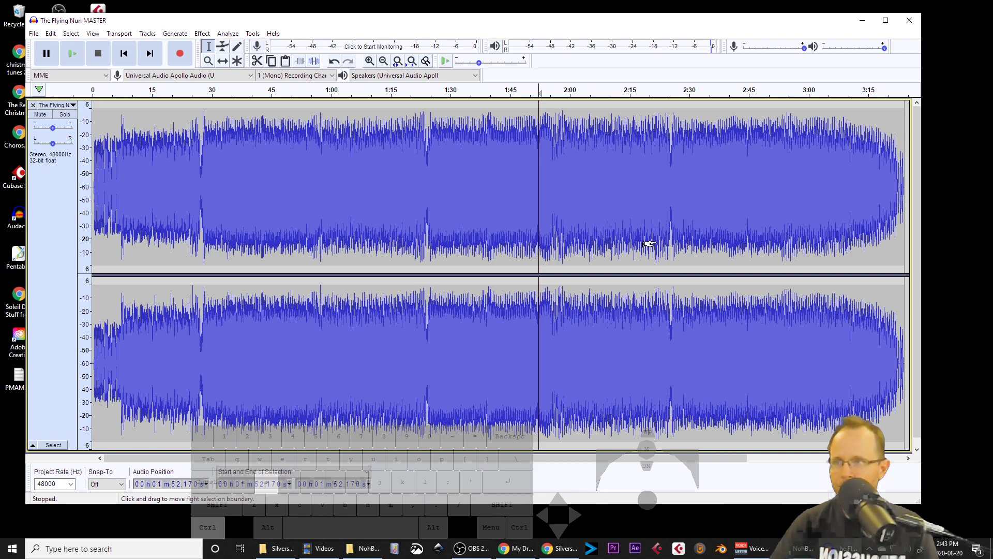
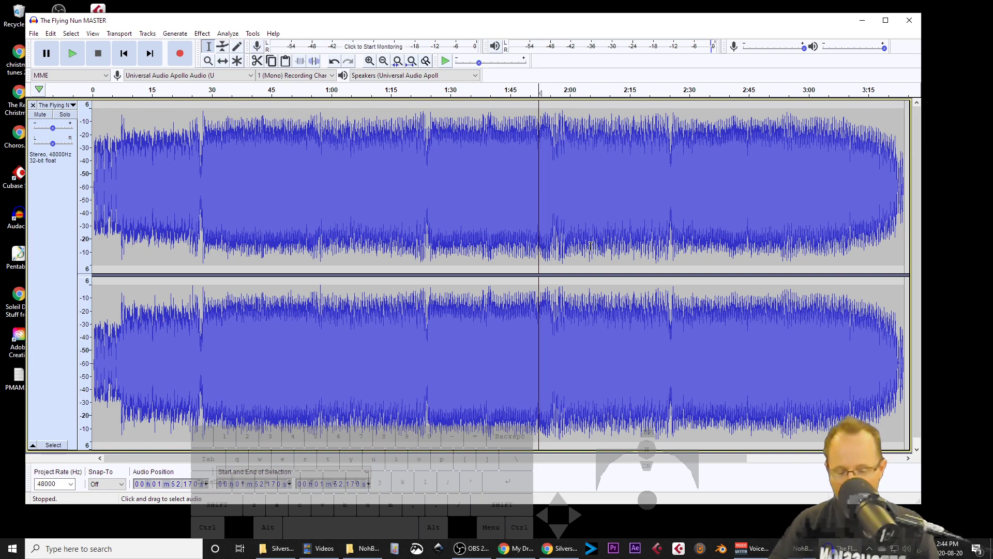
Step: Play the mastered track from the beginning and stop playback near the end
key("shift+Home")
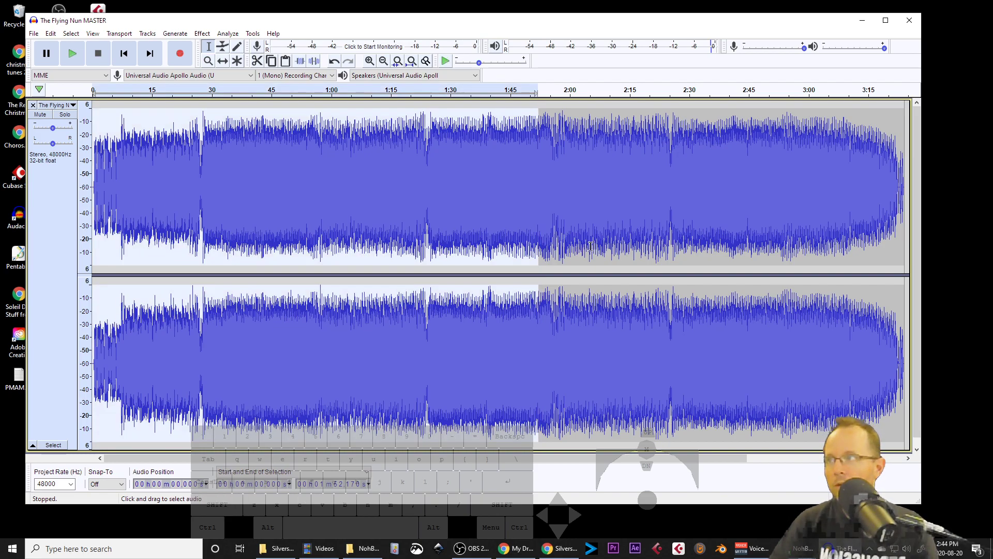
left_click(600, 206)
left_click_drag(319, 193, 156, 193)
key("Home")
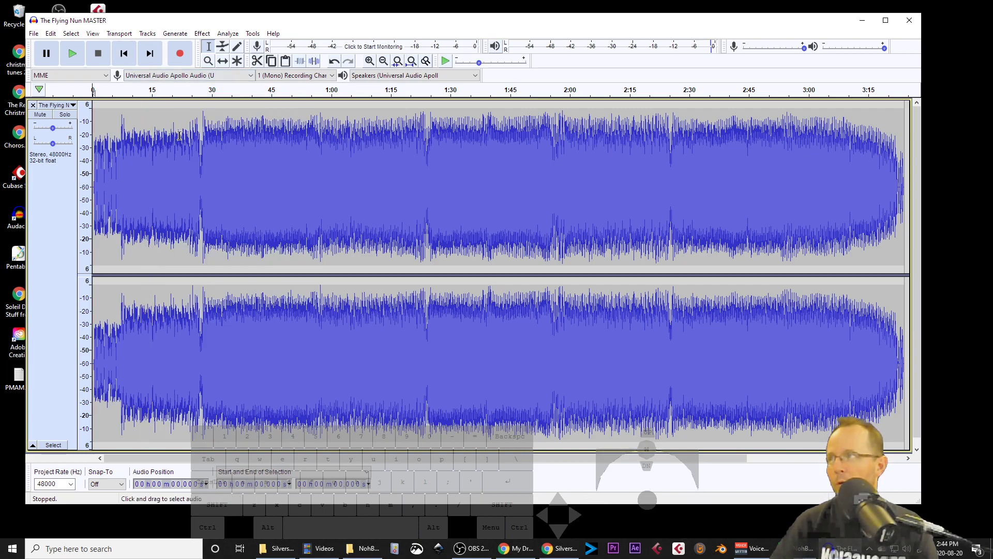
key("space")
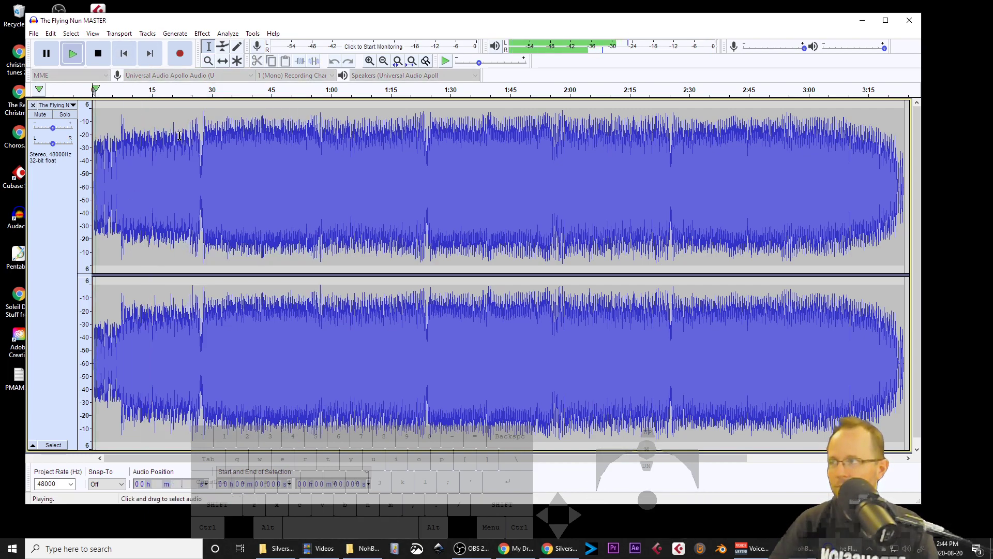
left_click(886, 180)
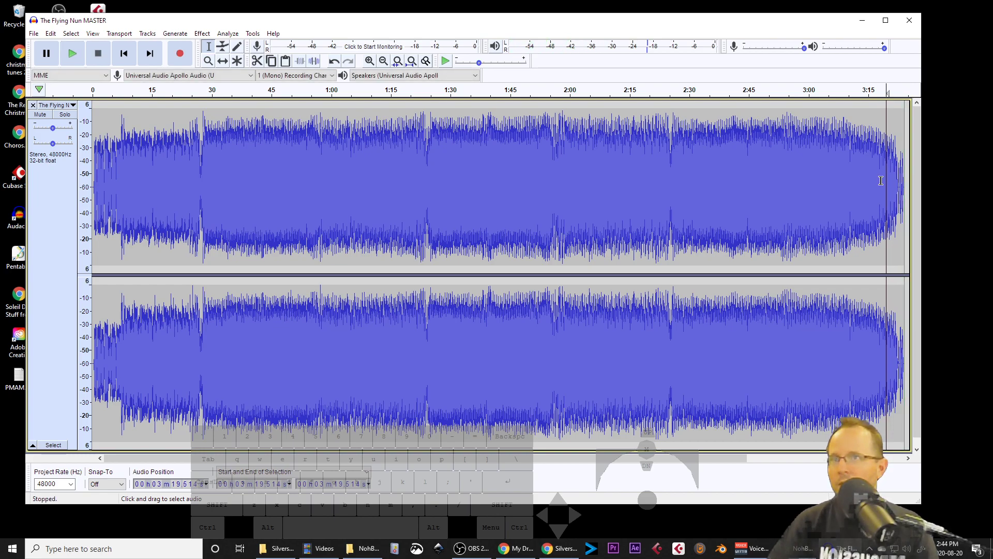
key("ctrl")
key("ctrl+e")
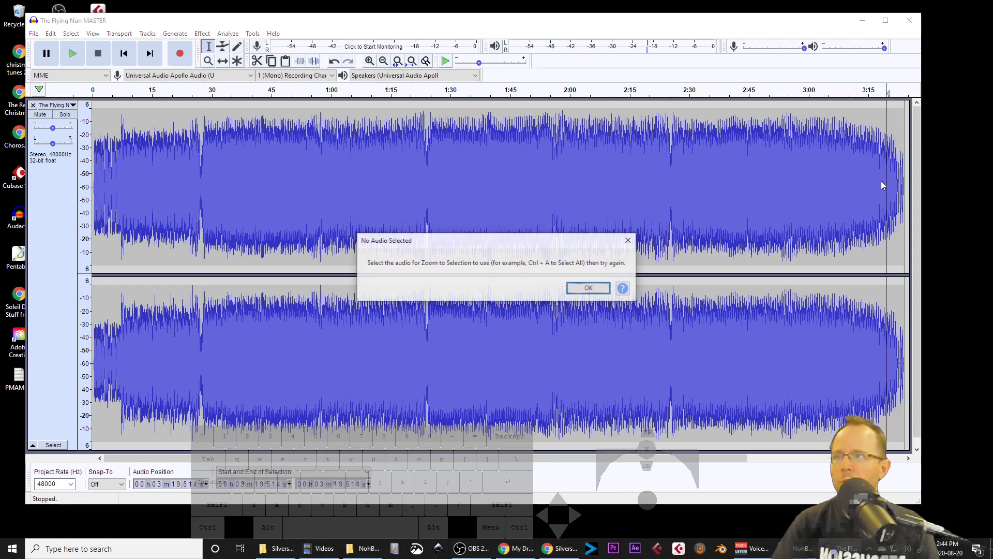
left_click(589, 288)
left_click(351, 217)
Step: Export the audio as The Flying Nun MASTER.wav in WAV signed 16-bit PCM format
left_click(34, 33)
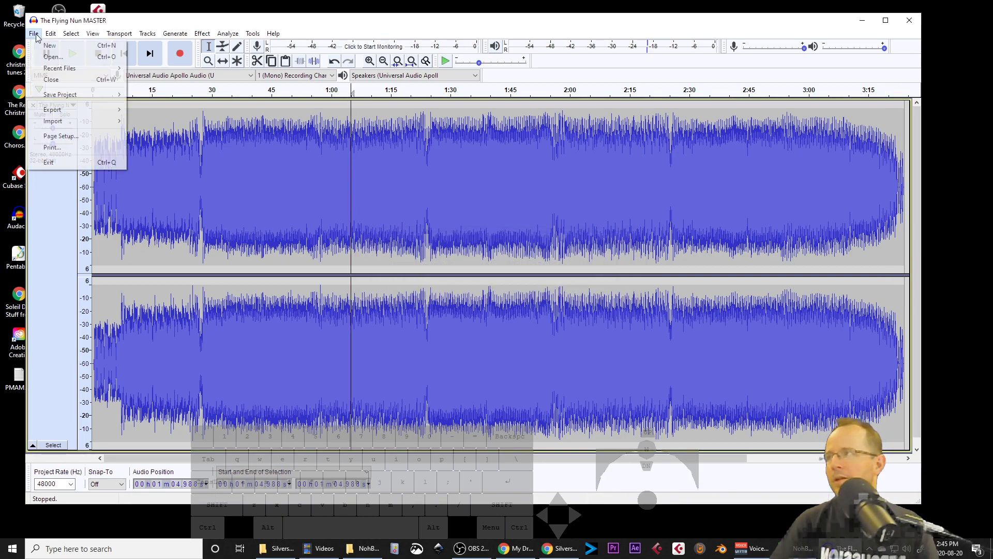
mouse_move(62, 109)
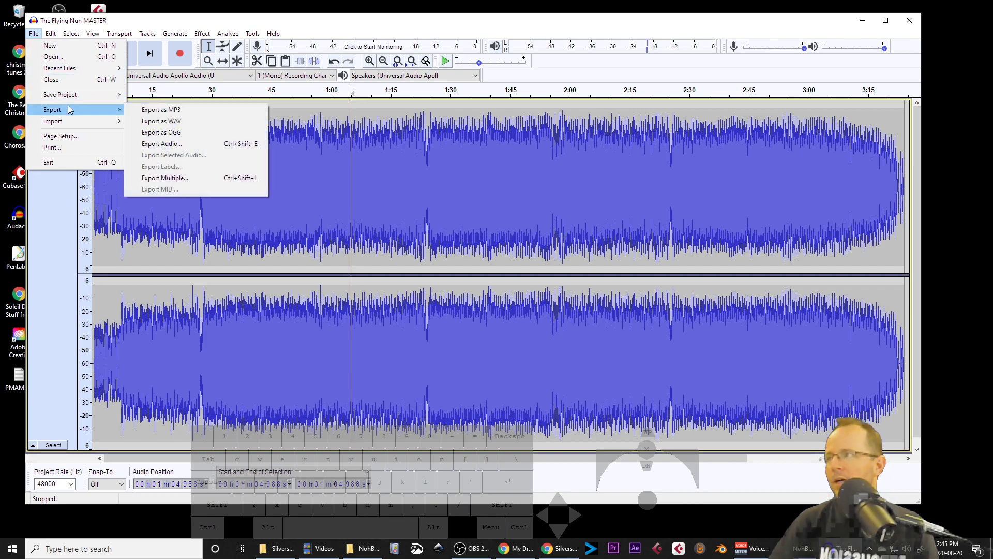
left_click(177, 144)
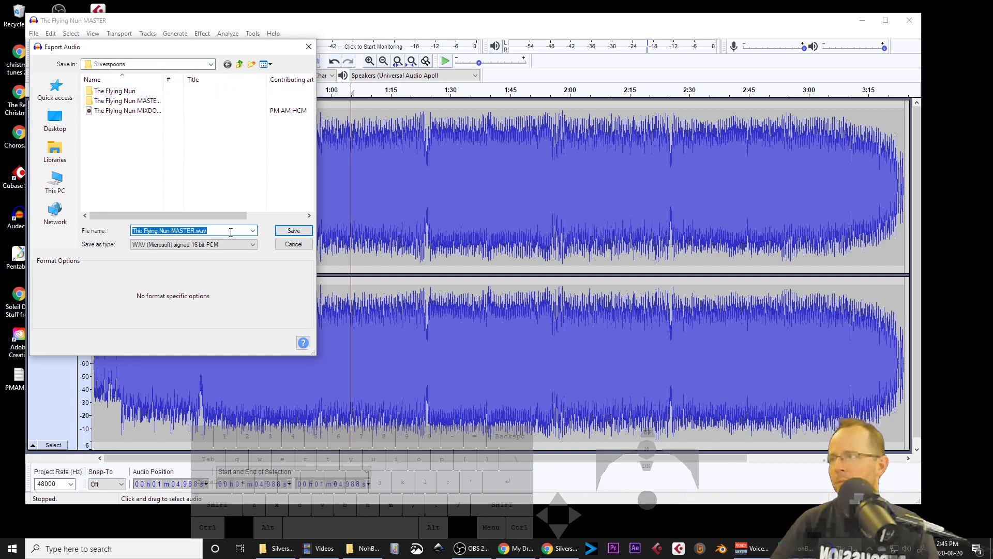
left_click(293, 230)
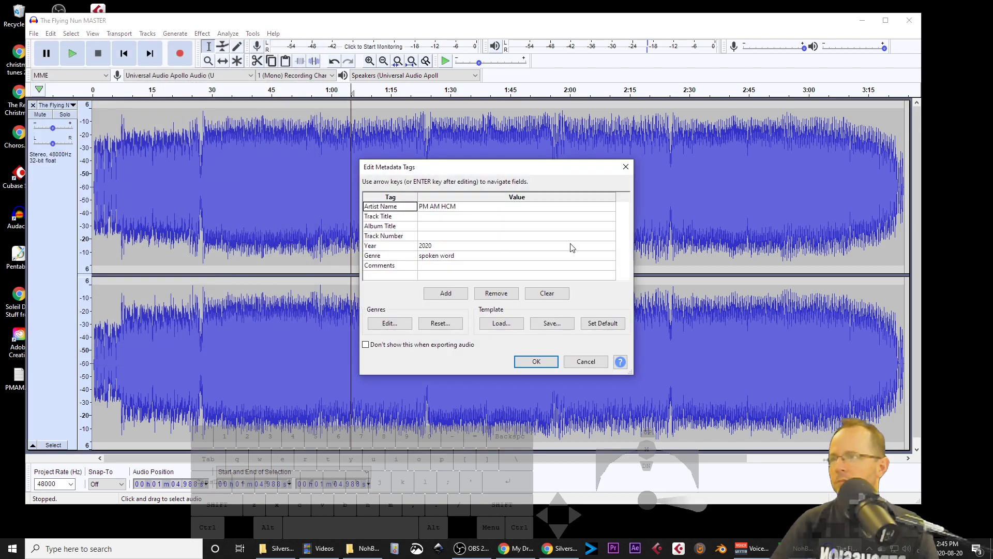
Step: Set the export's Artist Name metadata tag to Silverspoons and confirm the tags
left_click(453, 209)
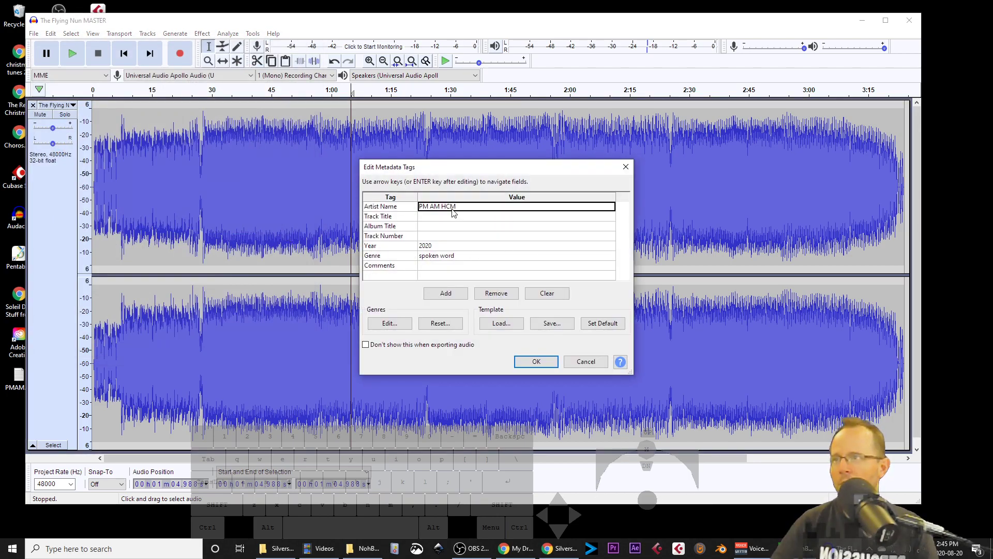
left_click(452, 208)
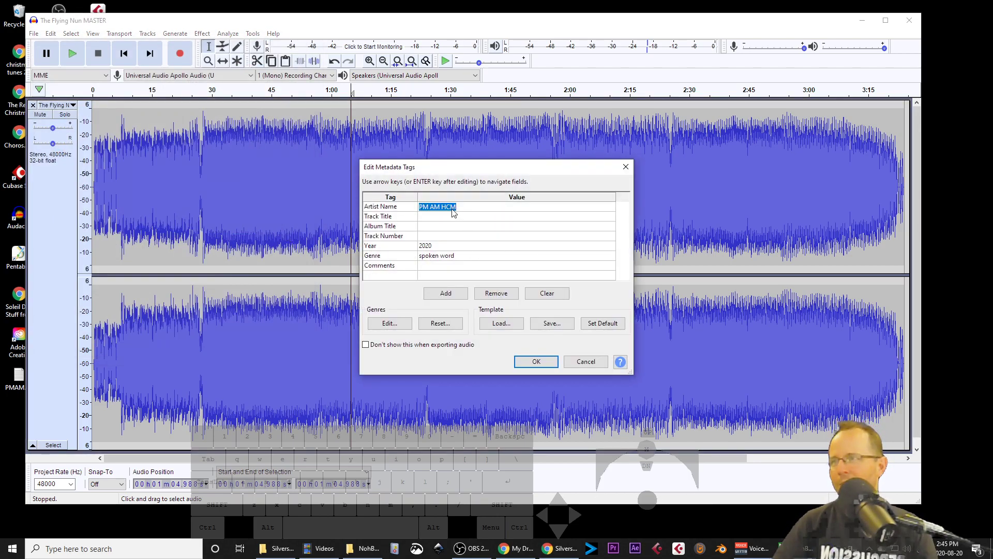
type("Silv")
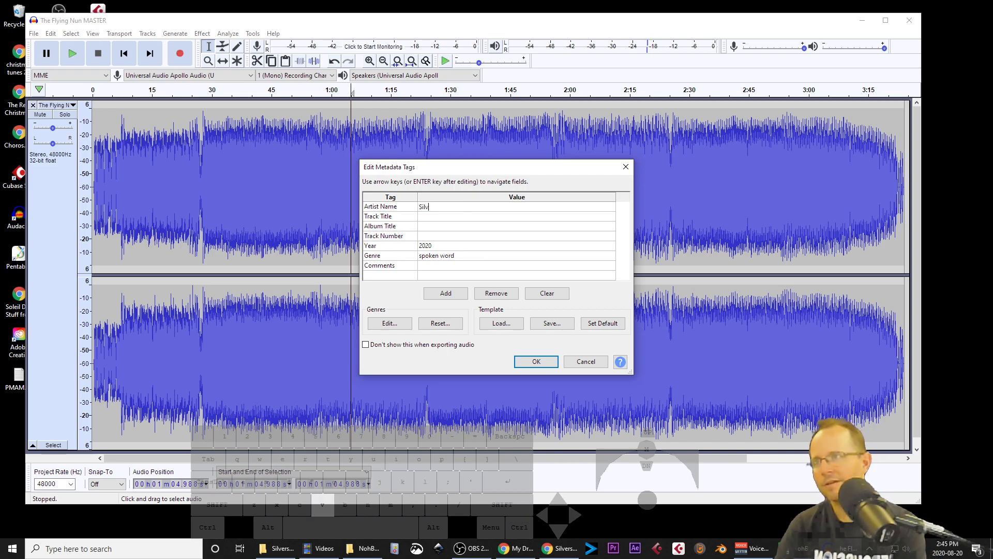
type("erspoon")
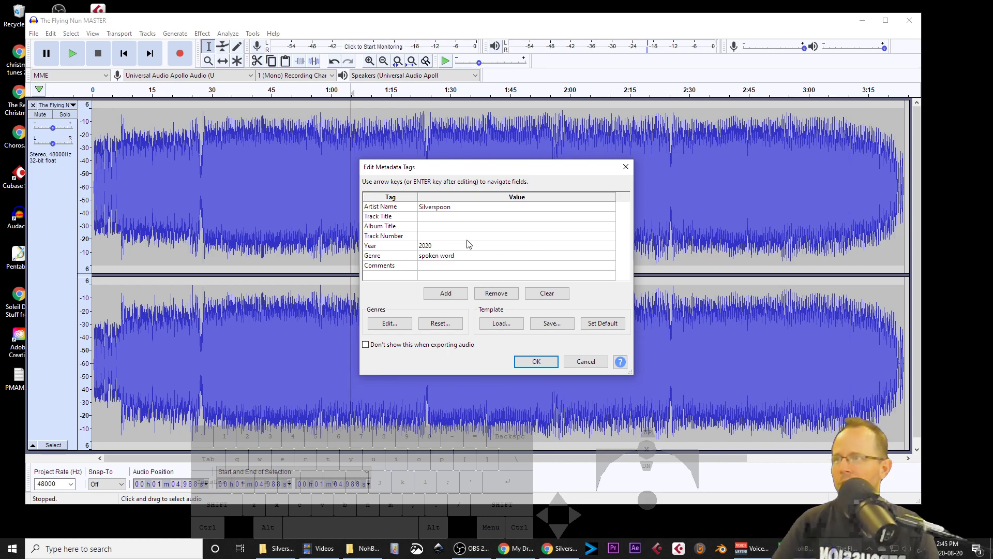
type("s")
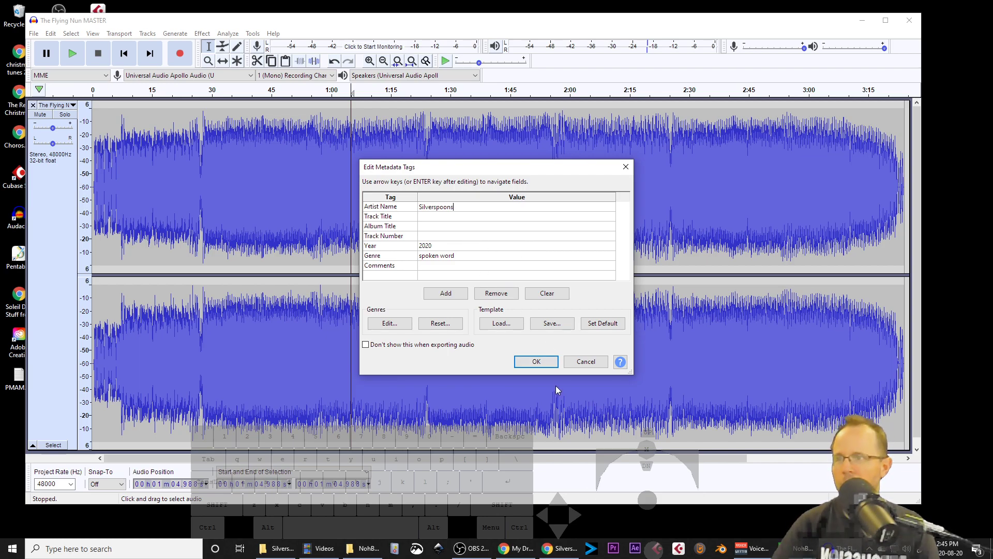
left_click(536, 361)
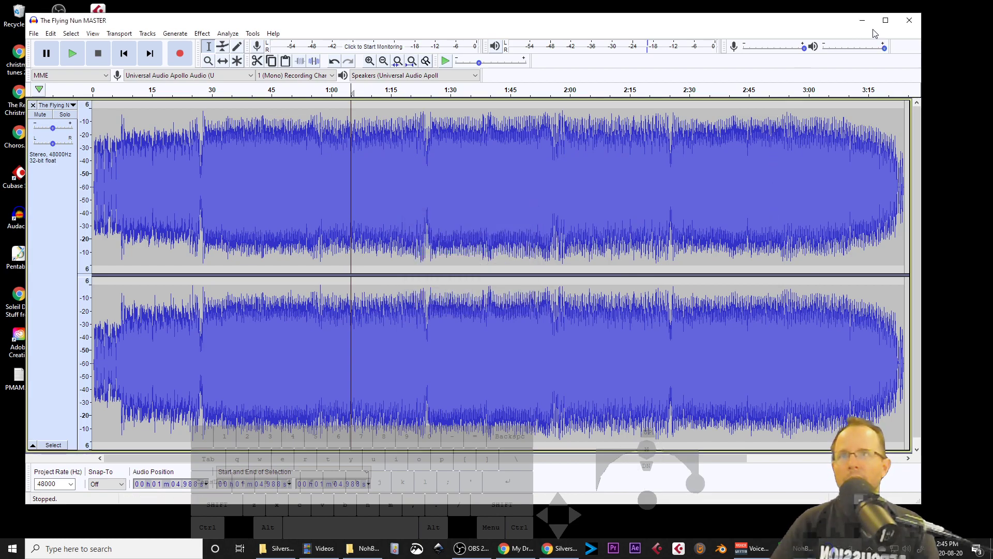
Step: Close the Audacity project window
left_click(909, 23)
left_click(455, 264)
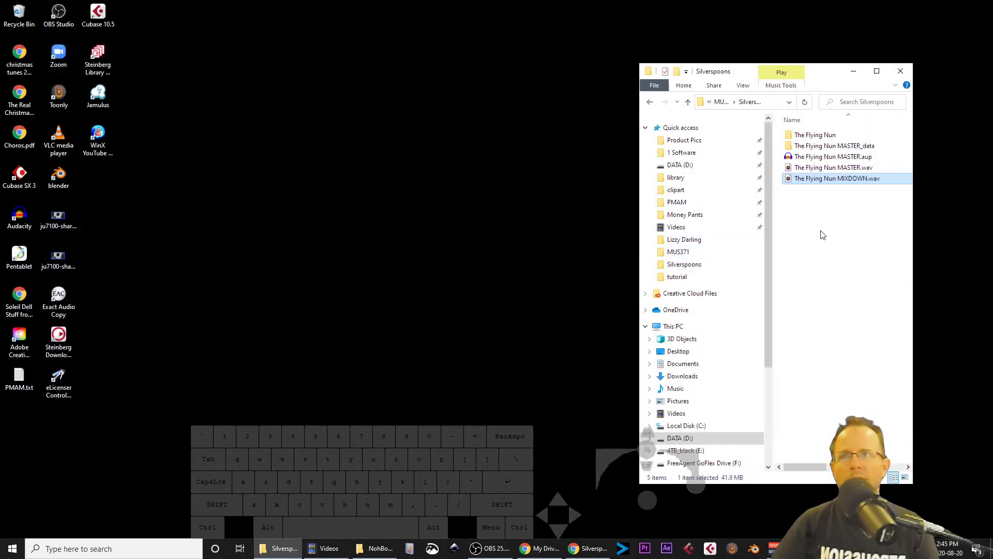
Step: Open The Flying Nun MIXDOWN.wav in the music player to listen for comparison
left_click_drag(814, 74, 644, 76)
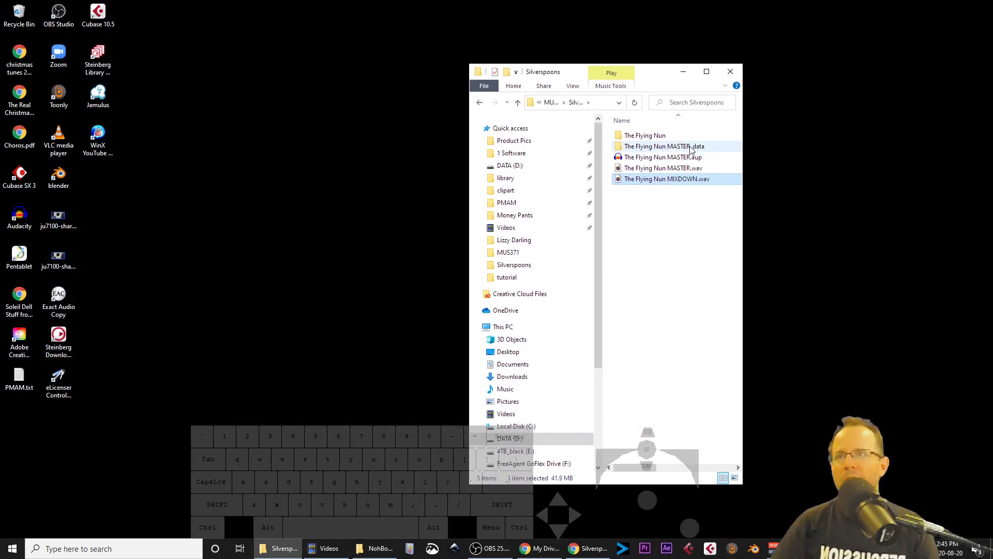
double_click(678, 180)
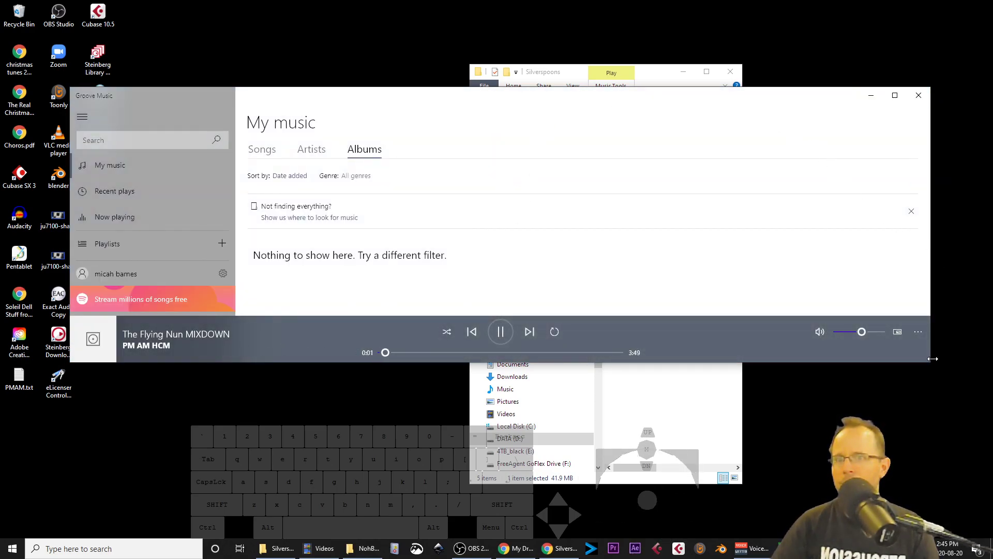
left_click_drag(931, 362, 491, 339)
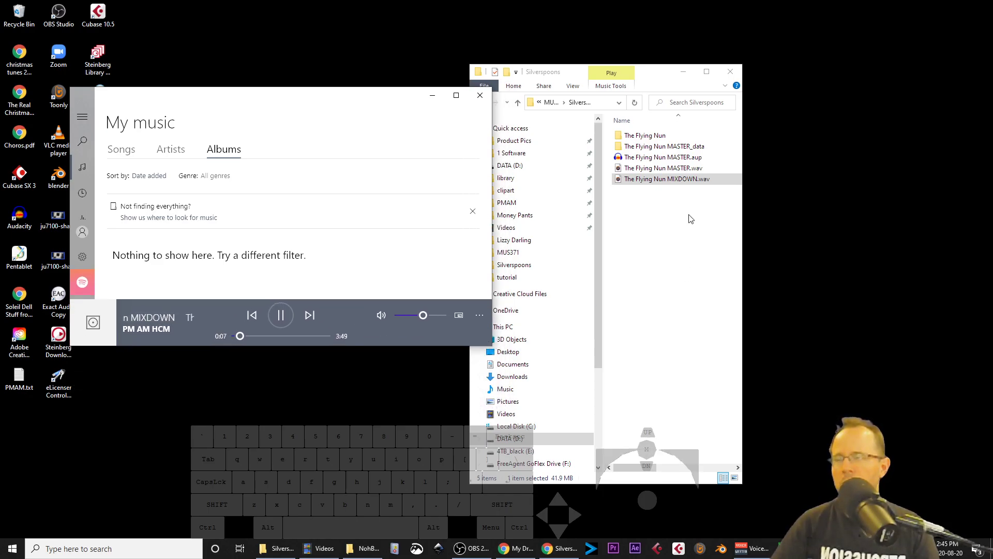
Step: Play The Flying Nun MASTER.wav for comparison, then close the music player
double_click(671, 169)
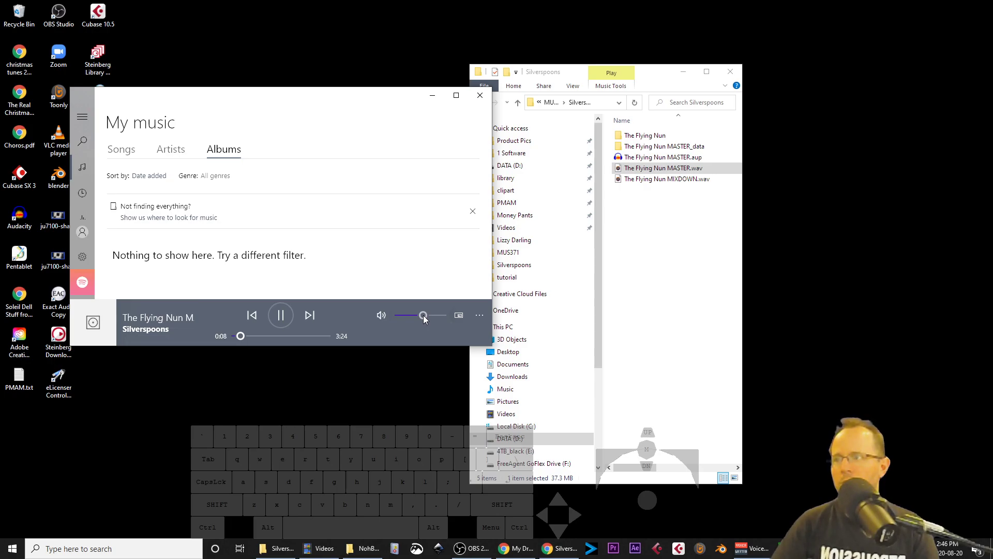
left_click(480, 97)
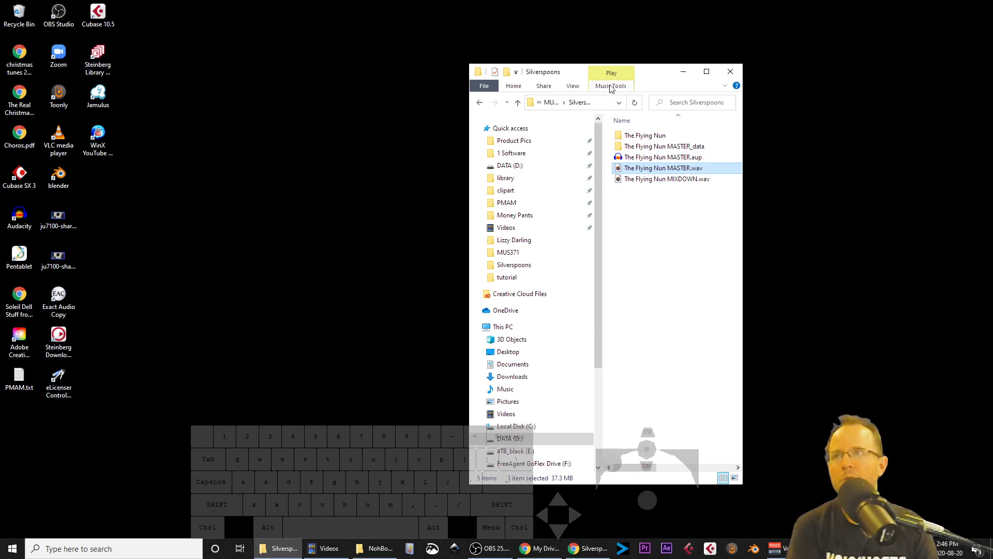
Step: Resize the Silverspoons folder window to inspect the exported files' details columns
left_click_drag(658, 72, 372, 56)
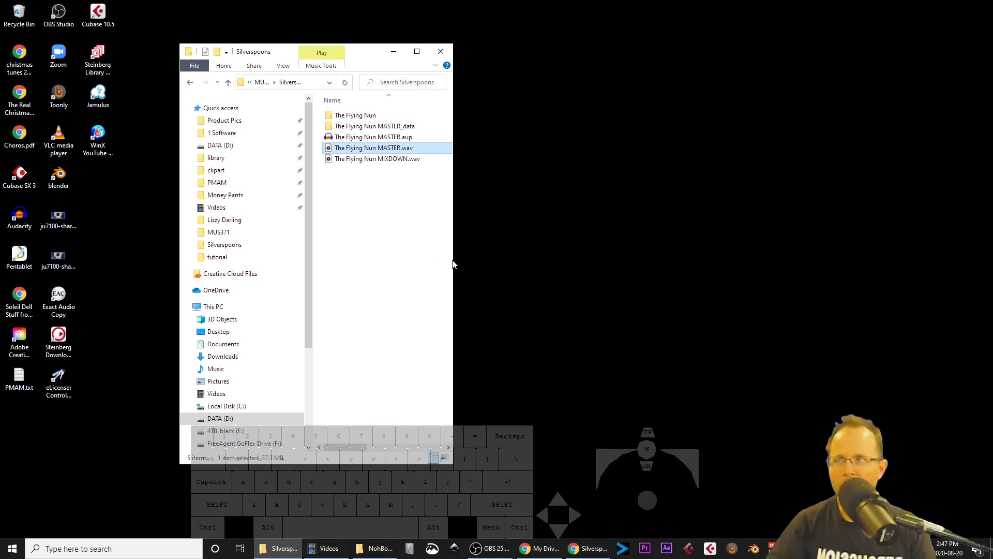
left_click_drag(453, 259, 615, 260)
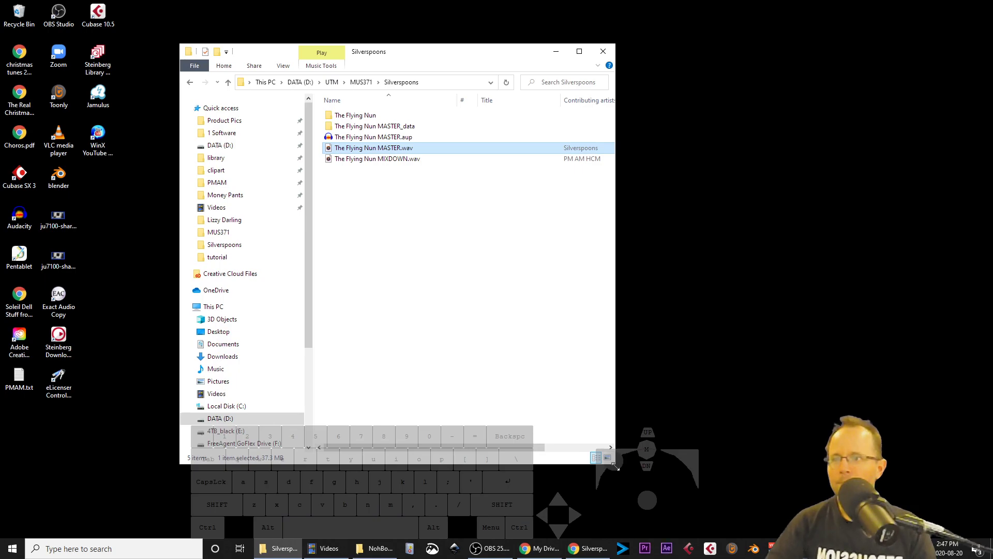
left_click_drag(611, 432, 608, 312)
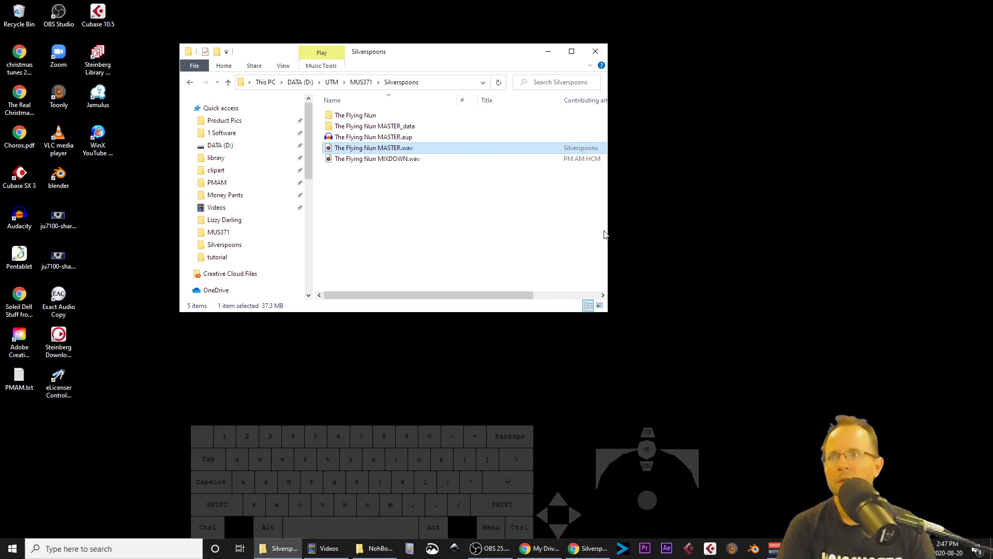
left_click_drag(608, 231, 551, 233)
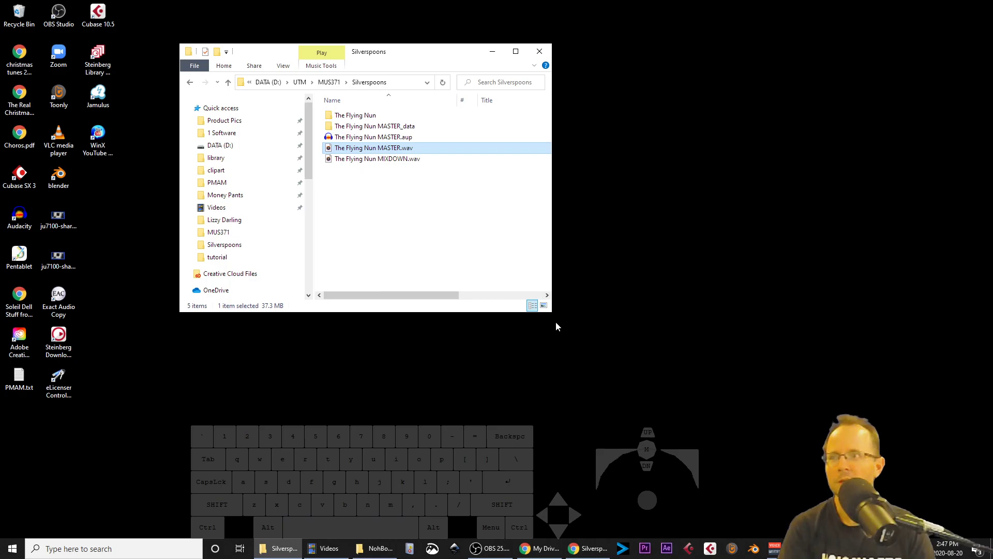
left_click_drag(552, 311, 550, 242)
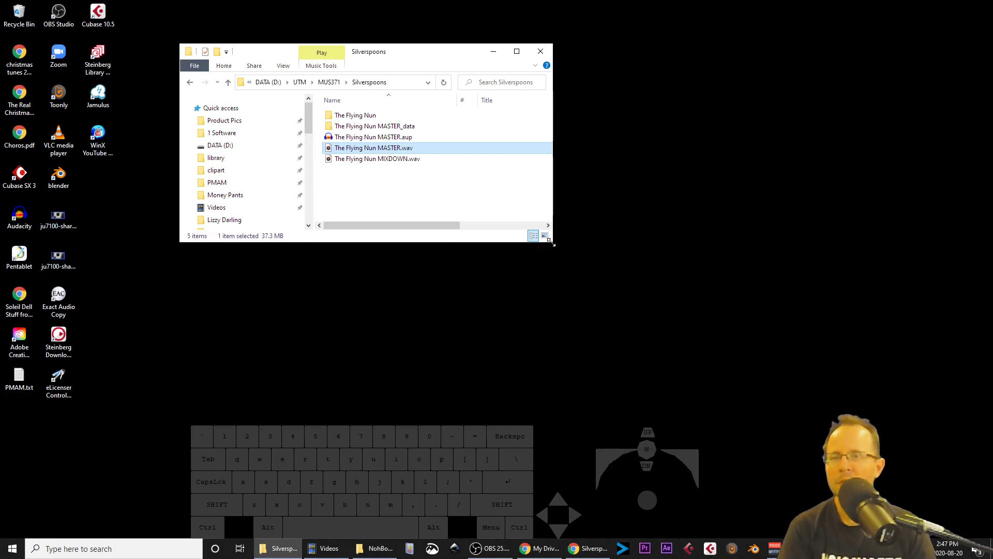